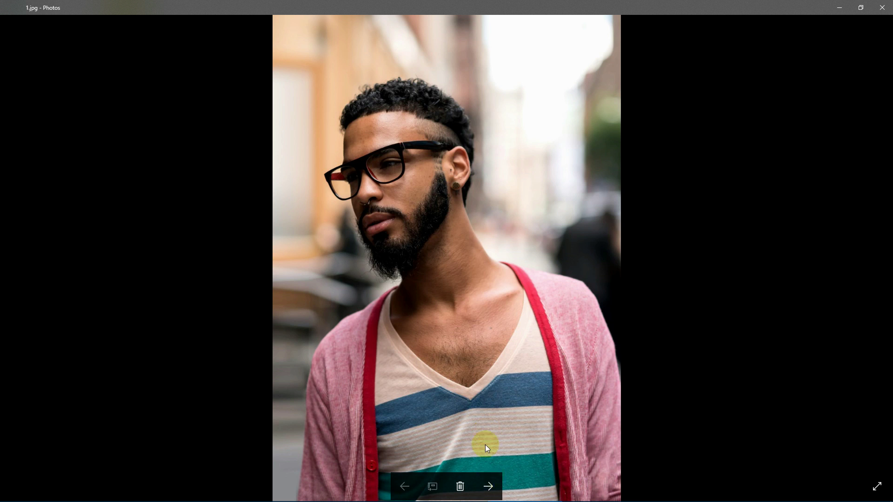
Browse from the original portrait of the man with glasses to 3.jpg and inspect its colourful paint effect up close.
left_click(488, 486)
left_click(488, 486)
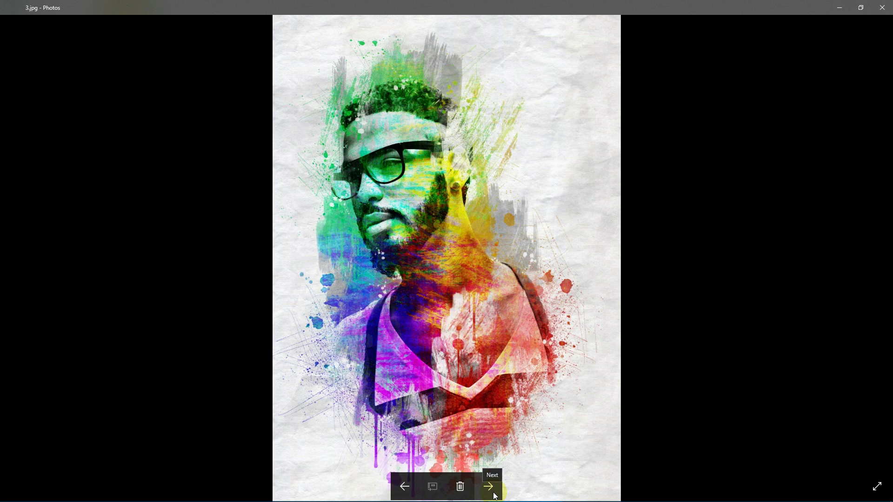
double_click(450, 300)
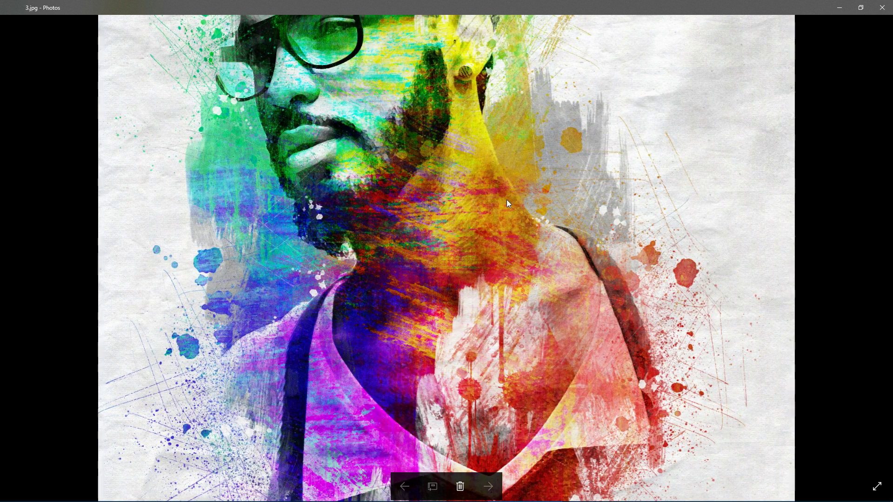
double_click(503, 151)
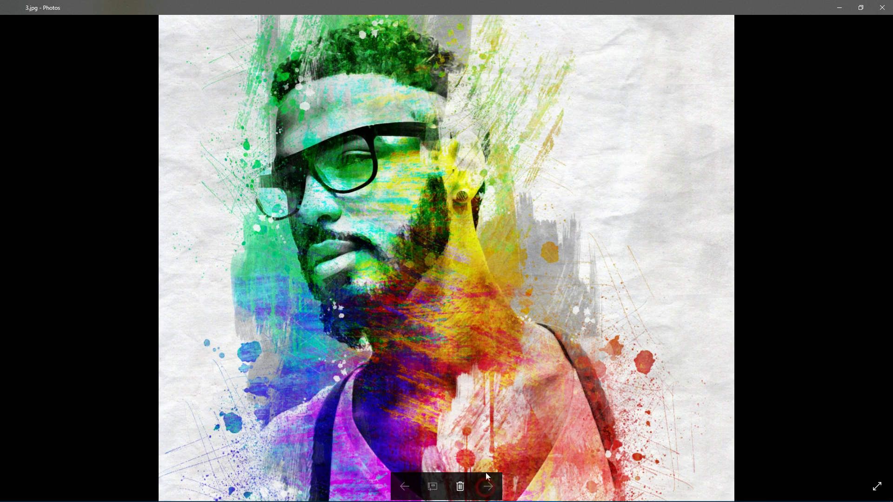
Compare the white-background version in 3.jpg with the dark-background version in 4.jpg.
scroll(483, 275, "down", 3)
key("Right")
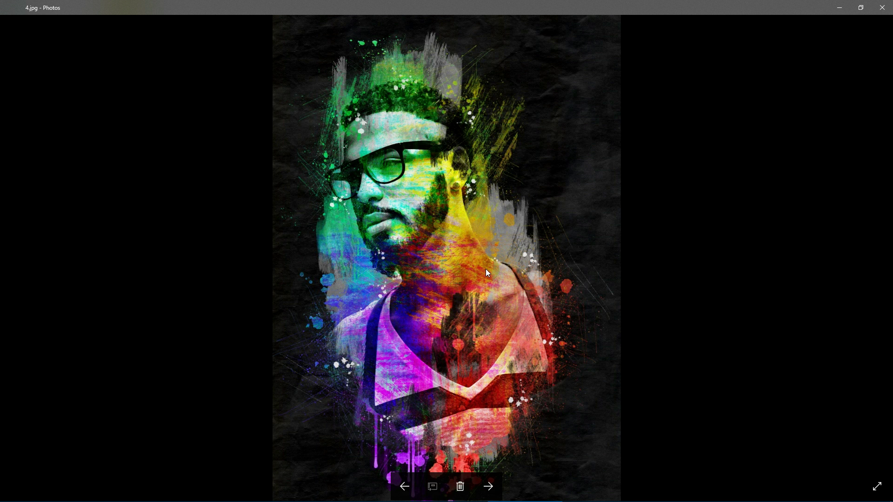
key("Left")
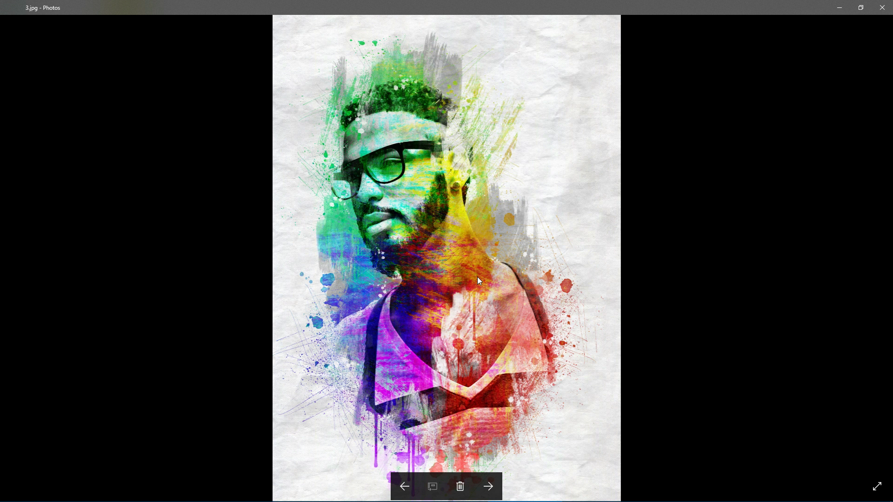
key("Right")
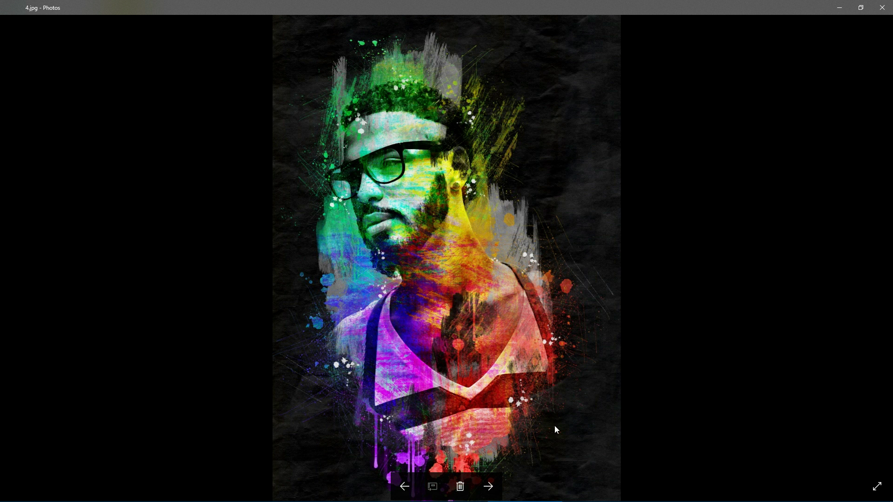
View the boy's original photo and painted mask, and examine the white-background paint effect in 7.jpg up close.
left_click(490, 486)
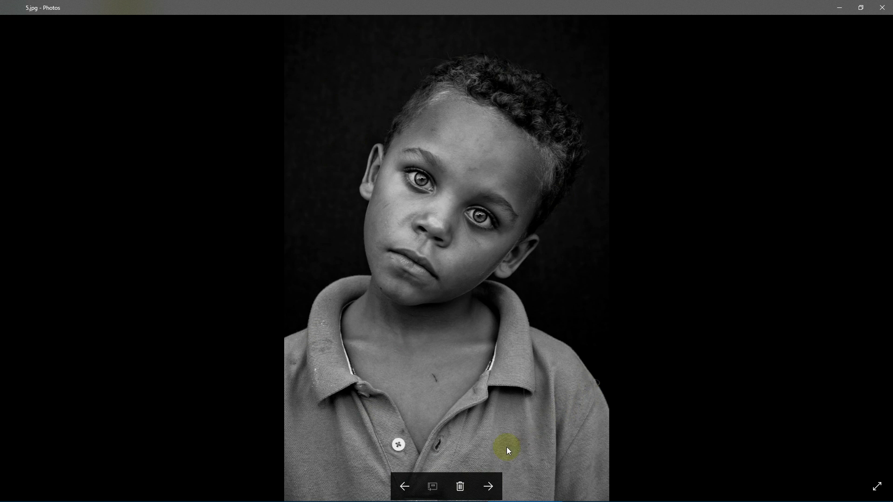
left_click(489, 487)
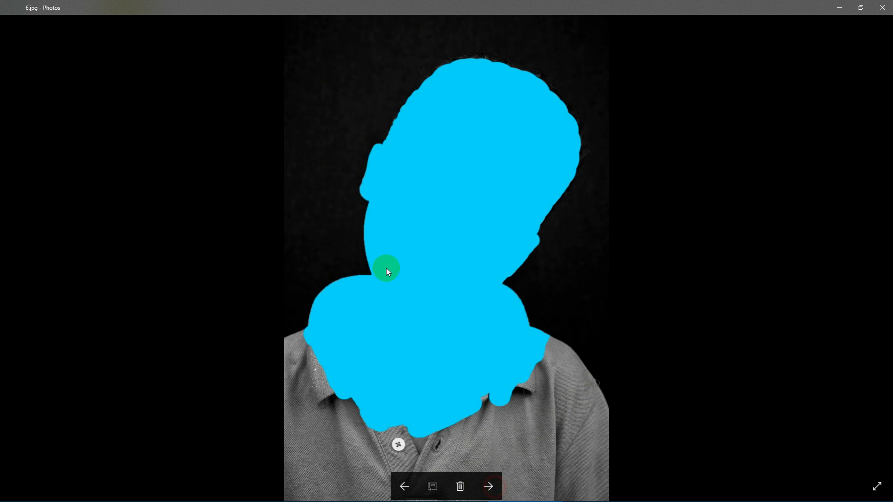
left_click(497, 488)
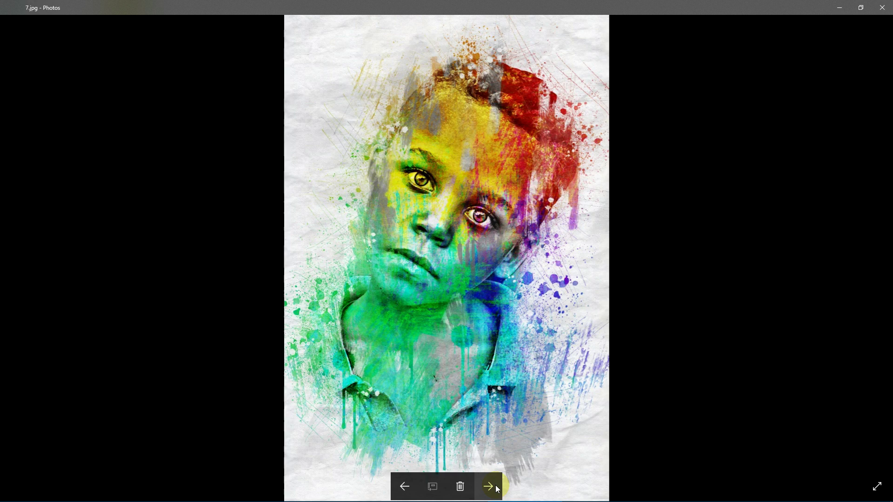
scroll(545, 188, "up", 2)
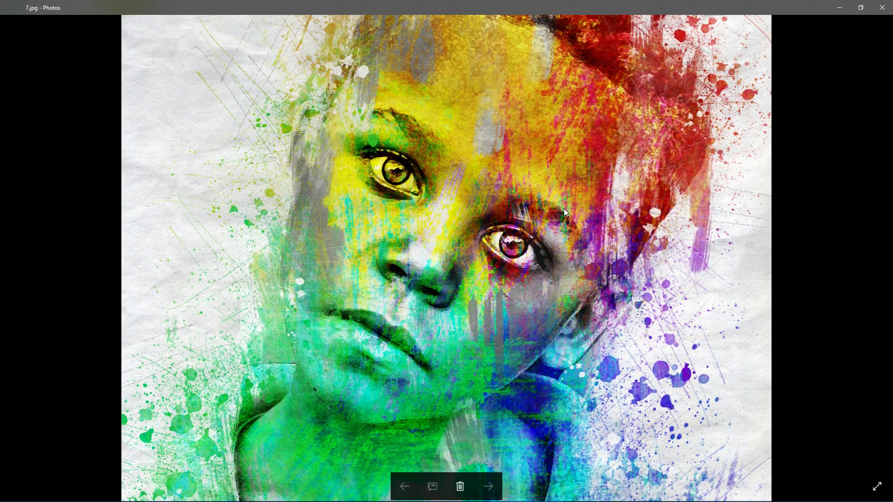
left_click_drag(605, 131, 527, 268)
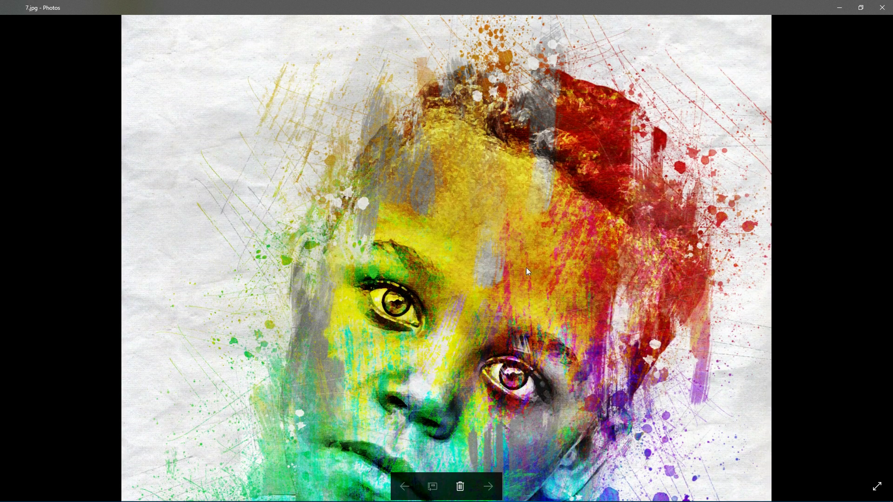
scroll(514, 320, "down", 2)
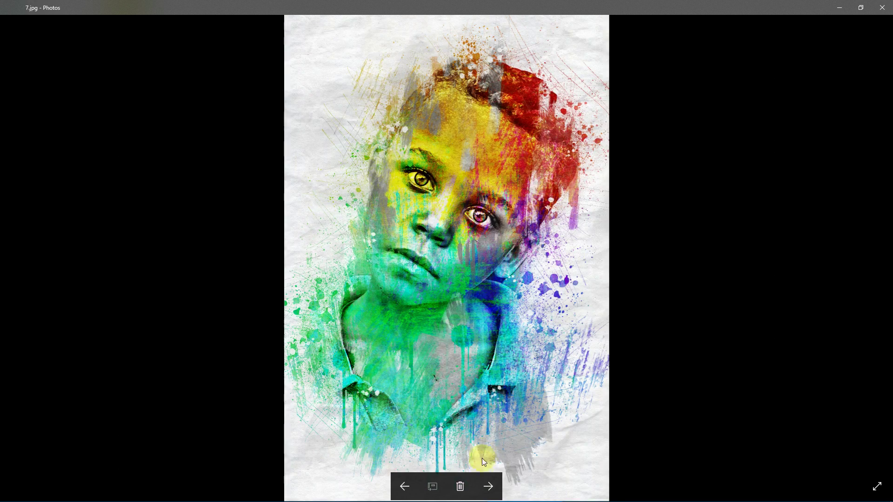
Open 8.jpg and examine the boy's dark-background paint effect up close.
left_click(488, 487)
scroll(487, 189, "up", 2)
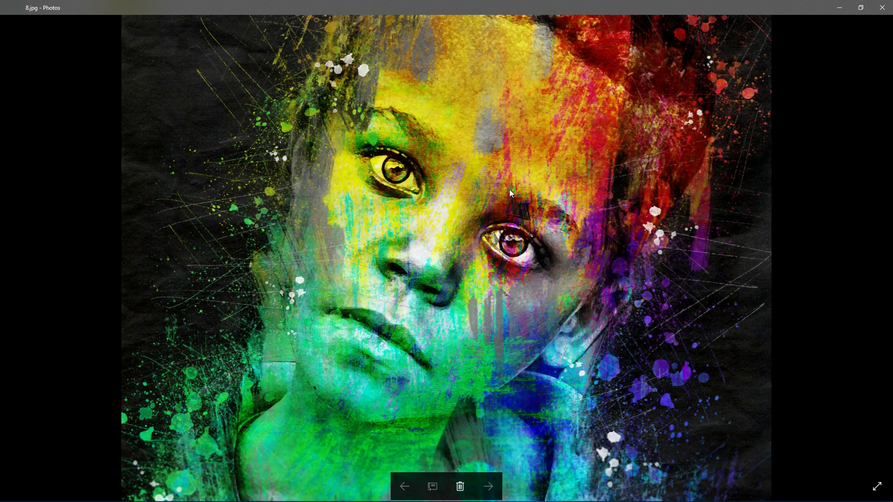
left_click_drag(599, 170, 599, 209)
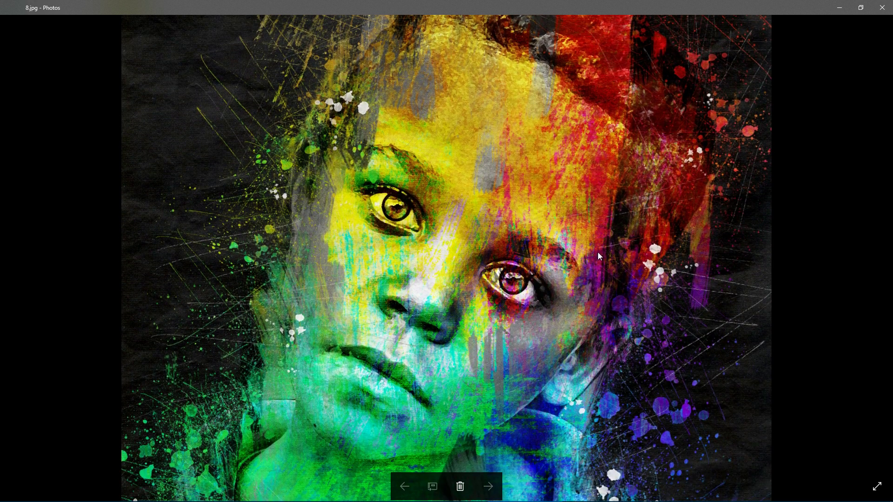
scroll(597, 293, "down", 2)
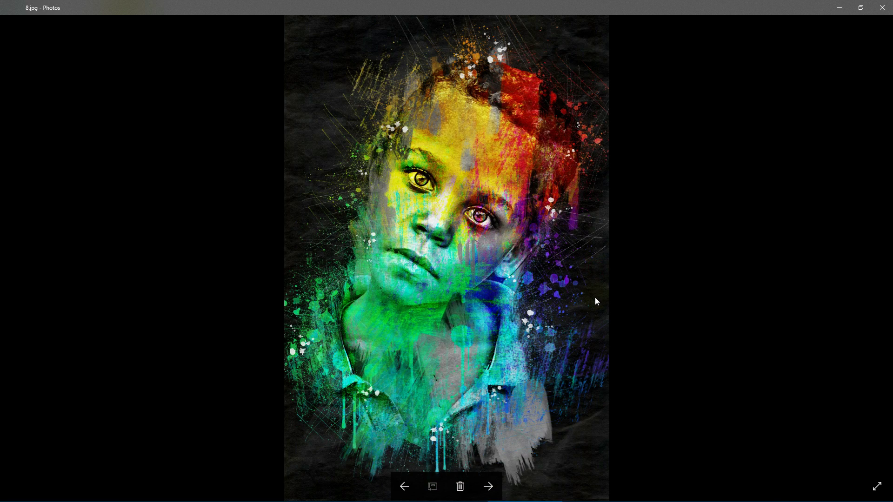
Browse from the original photo of the man in the hat to 11.jpg and inspect its paint effect up close.
key("Right")
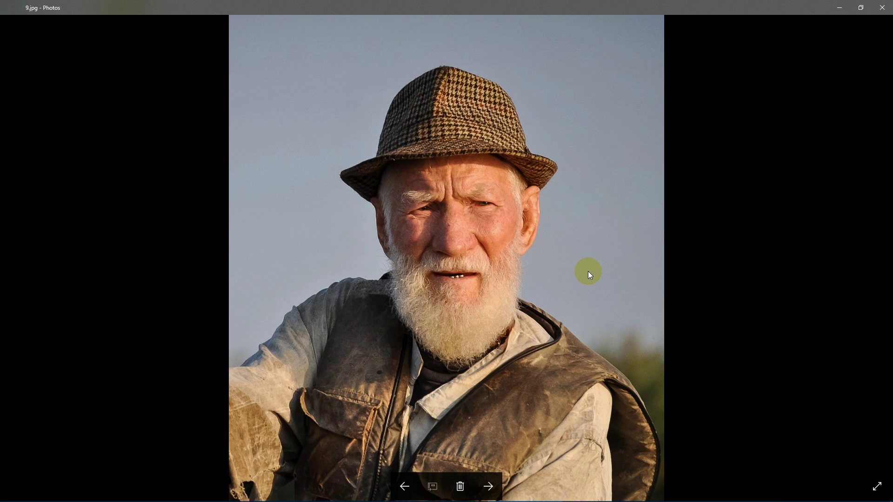
key("Right")
key("Right")
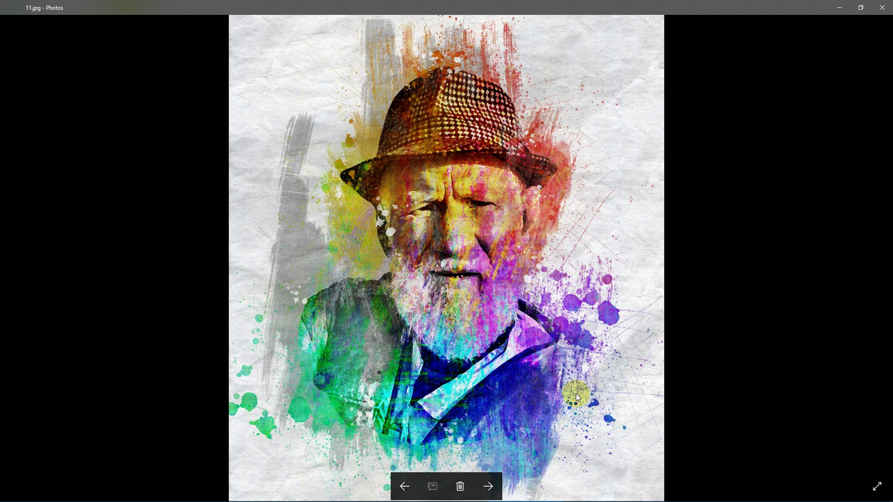
scroll(487, 331, "up", 3)
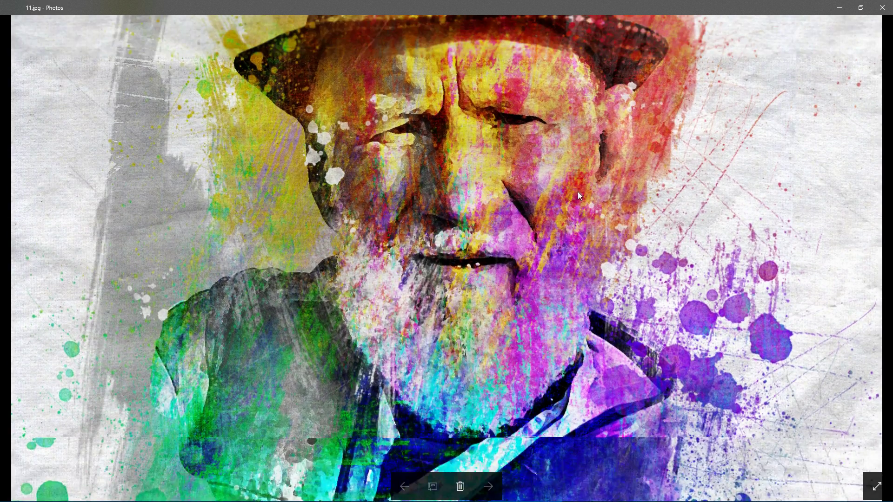
scroll(536, 219, "down", 2)
Open 12.jpg and inspect the alternative colouring of the man in the hat up close.
key("Right")
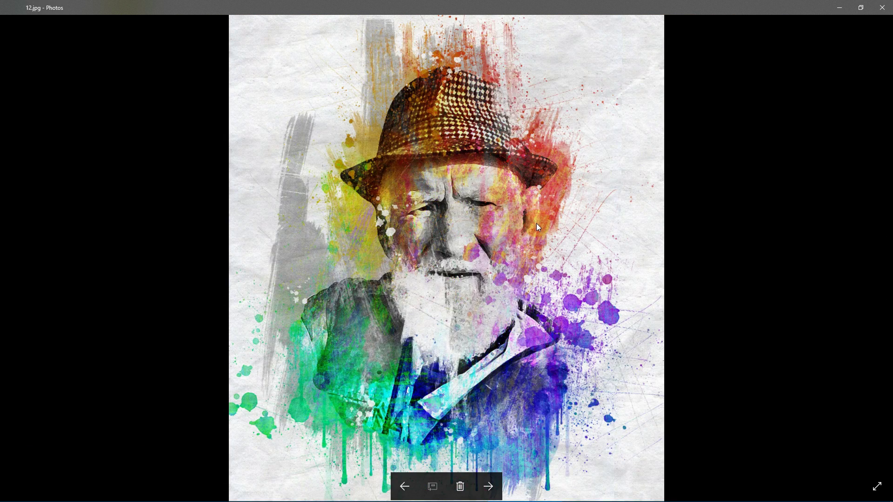
scroll(537, 223, "up", 3)
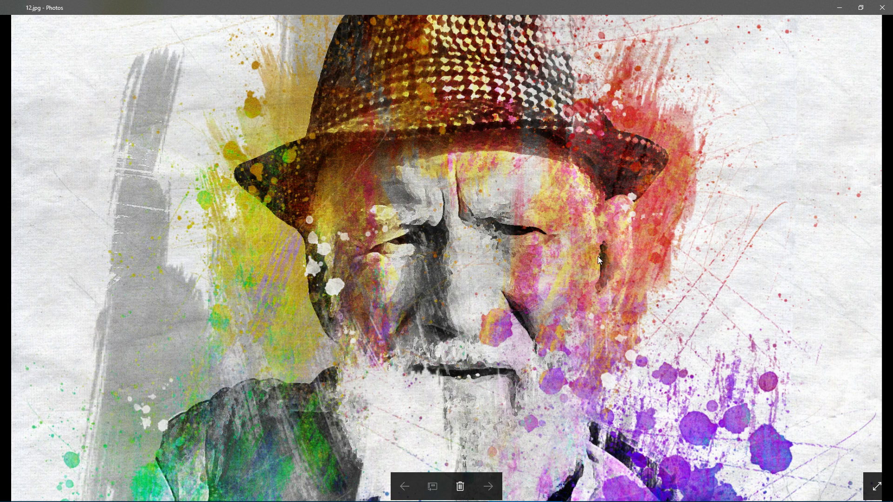
scroll(600, 256, "down", 3)
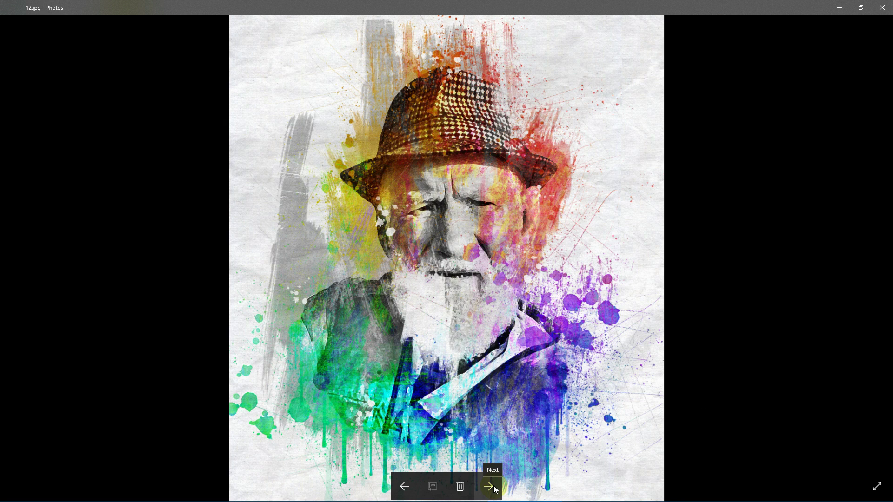
Browse from the original photo of the kicking monk to 15.jpg and examine its dark-background paint effect up close.
left_click(489, 487)
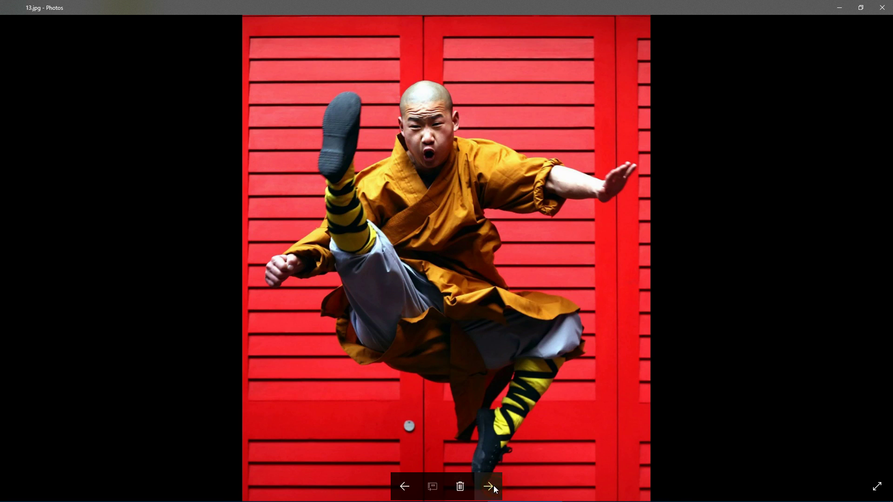
left_click(454, 217)
left_click(498, 270)
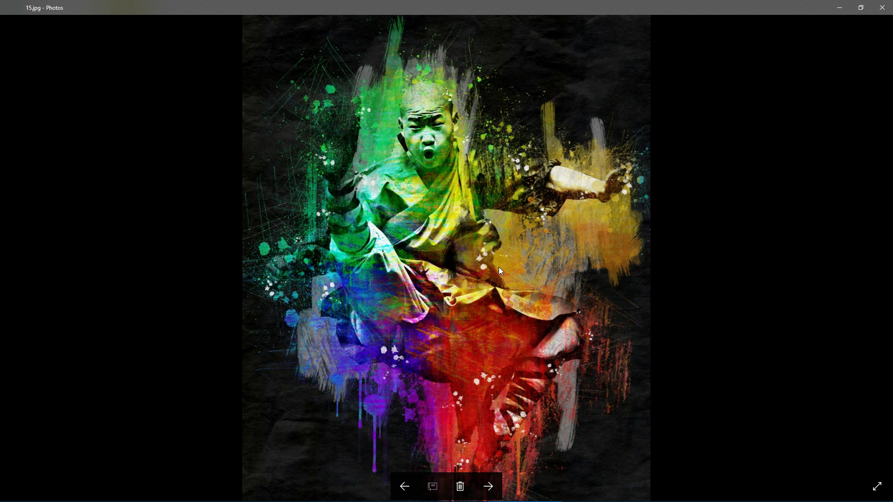
double_click(519, 261)
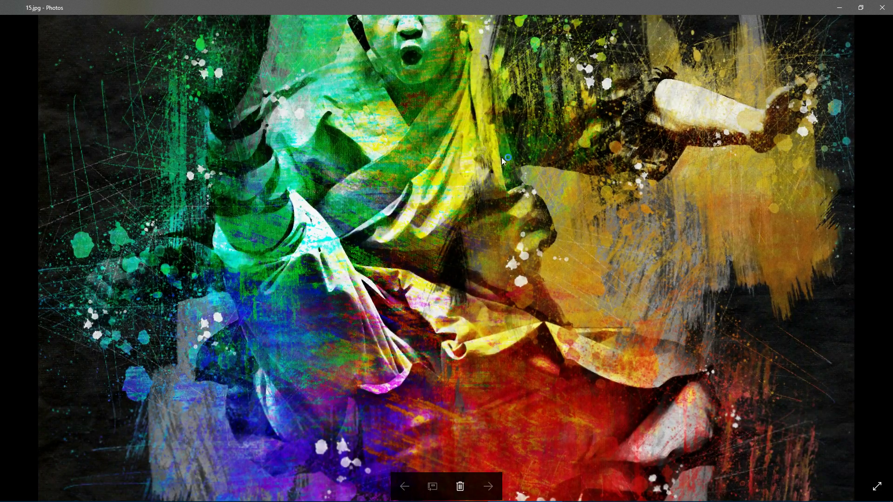
left_click_drag(504, 120, 509, 297)
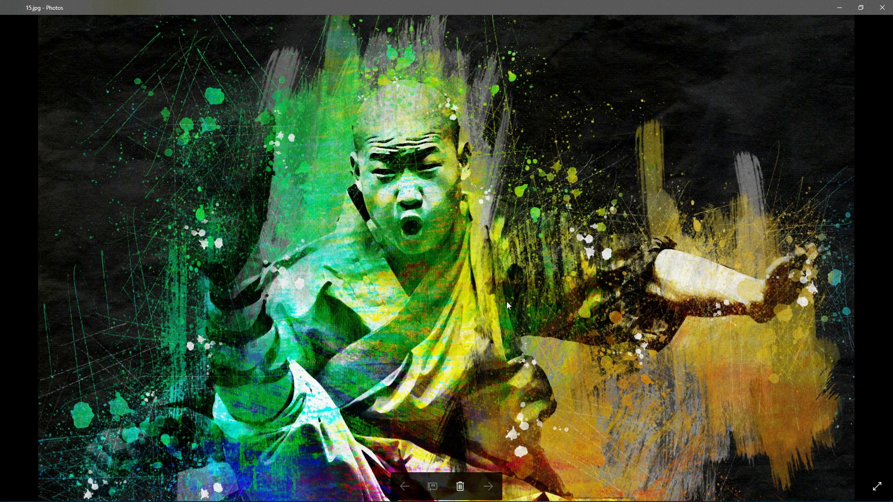
double_click(506, 256)
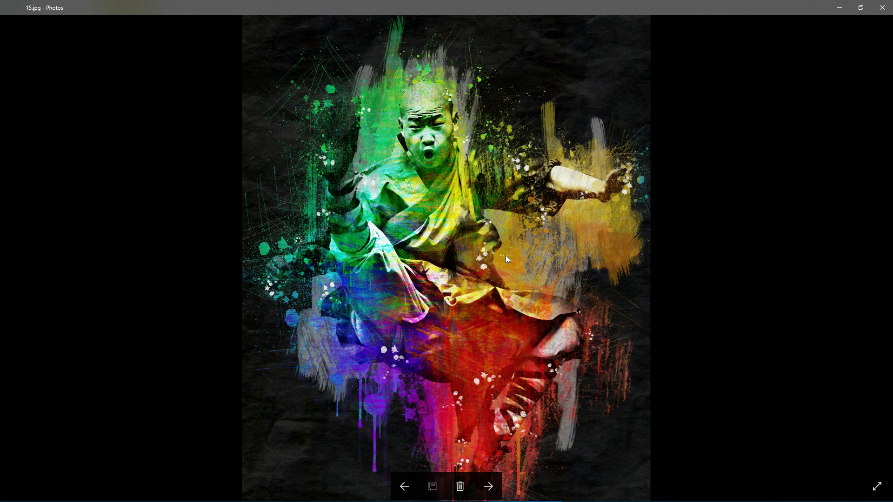
View the bearded man's painted mask in 17.jpg and examine the white-background paint effect in 18.jpg up close.
left_click(506, 256)
key("Right")
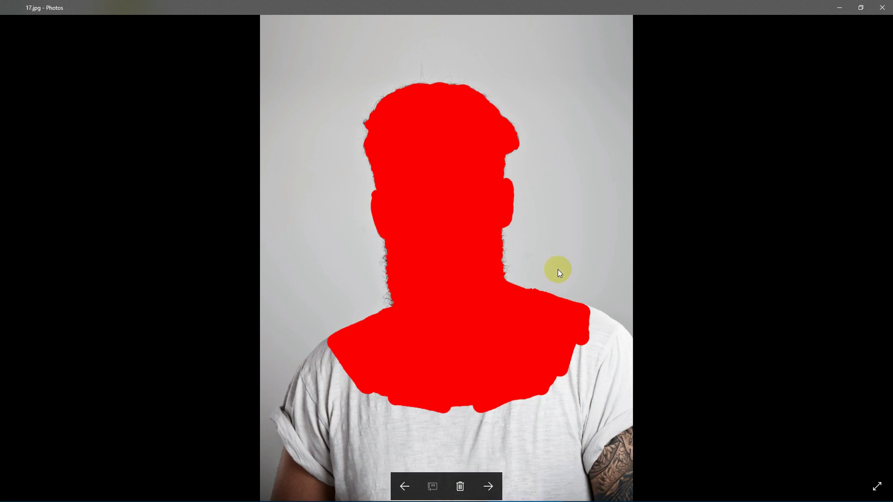
key("Right")
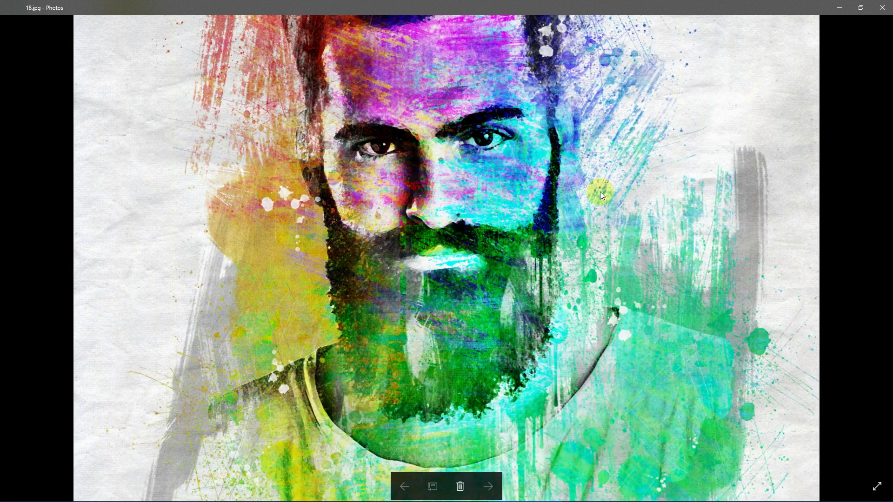
left_click_drag(600, 192, 601, 292)
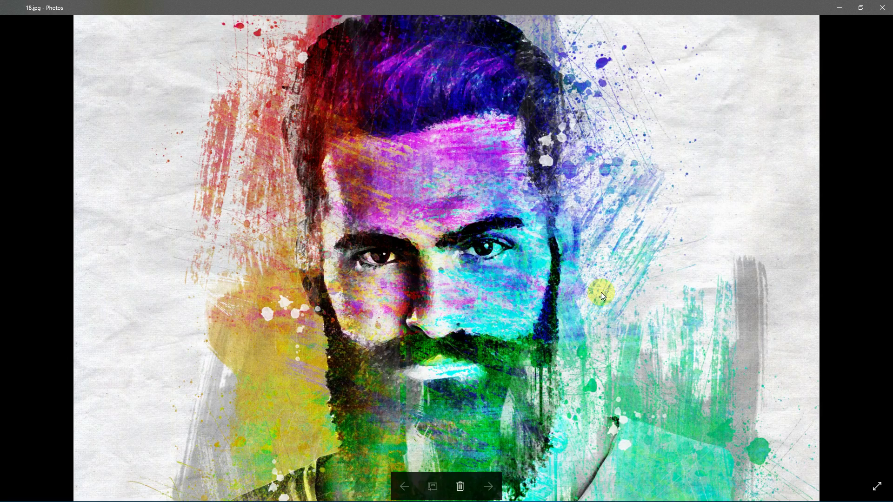
double_click(615, 251)
Browse the remaining paint effect examples from 19.jpg to 24.jpg, including the woman's colour variations and the dog portrait.
key("Right")
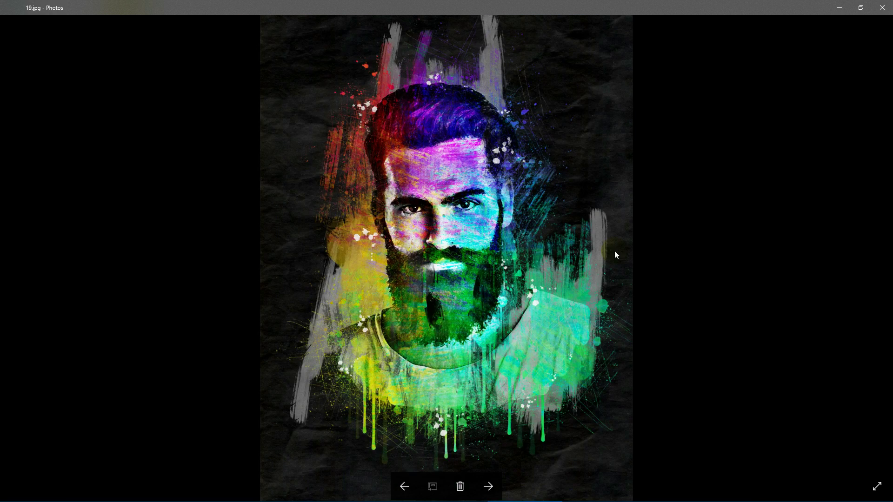
left_click(615, 254)
key("Right")
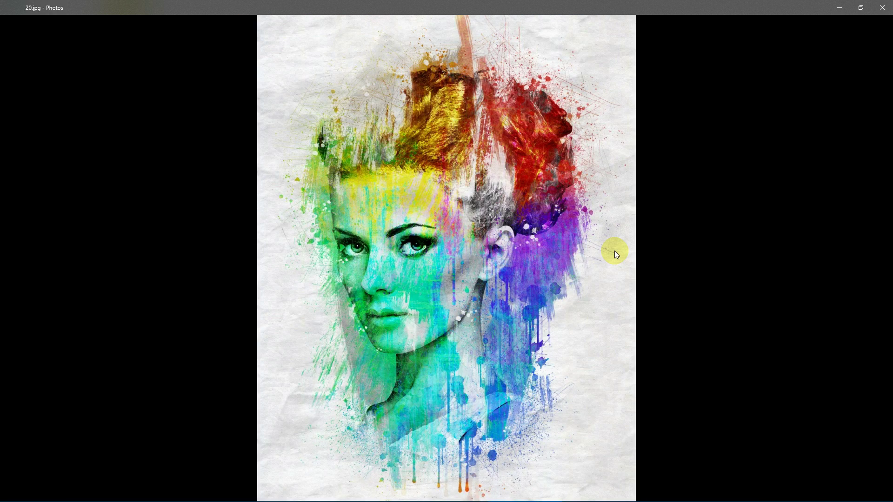
key("Right")
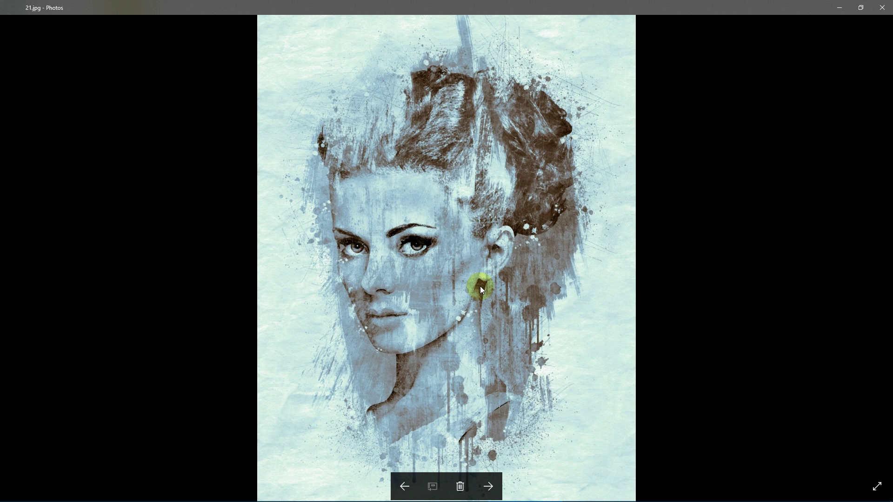
key("Right")
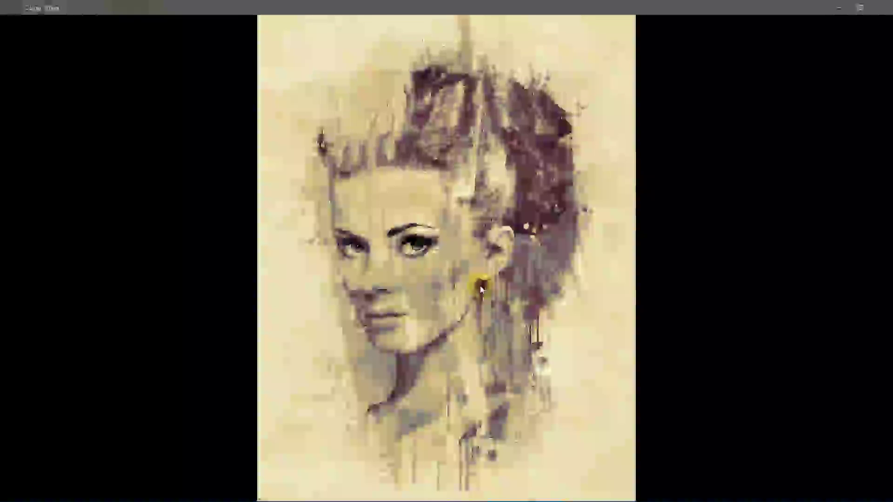
key("Right")
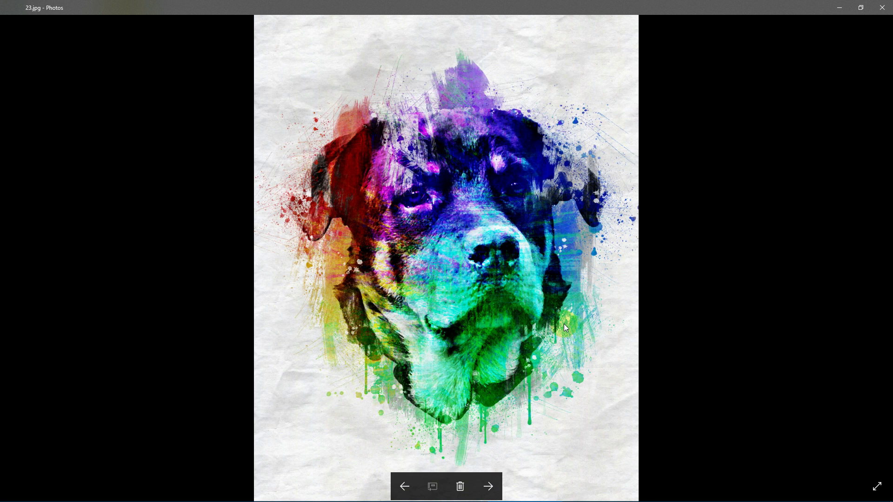
key("Right")
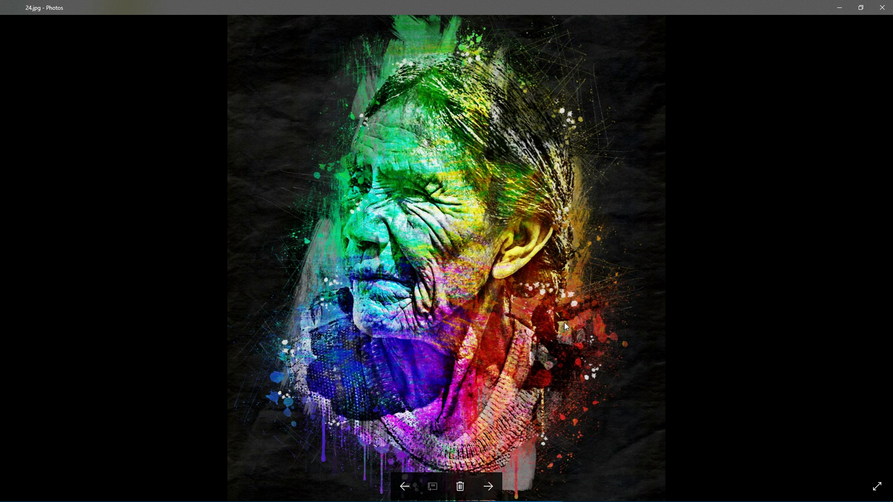
Browse the paint effect examples from 25.jpg to 29.jpg, covering the statue, the woman with glasses, the motocross rider and the football player.
key("Right")
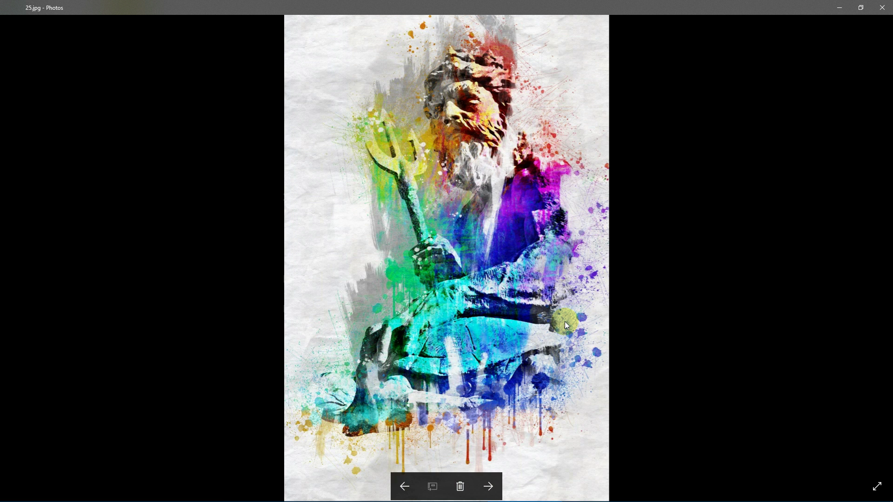
key("Right")
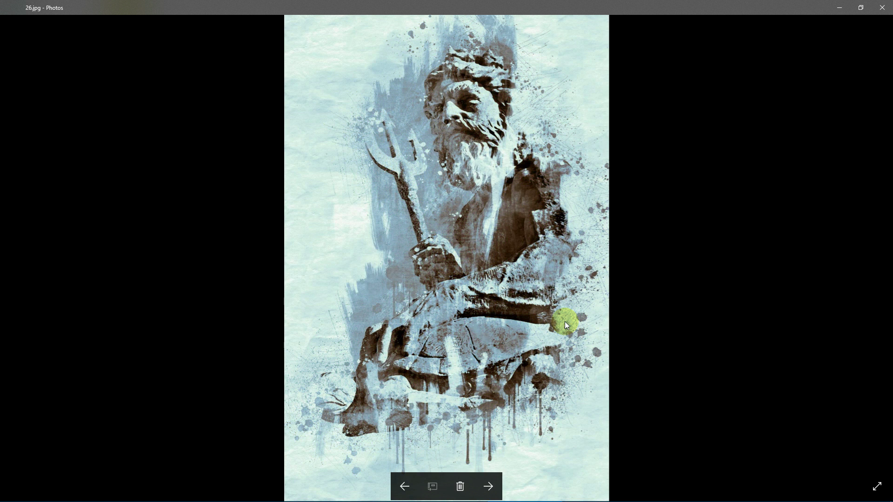
key("Right")
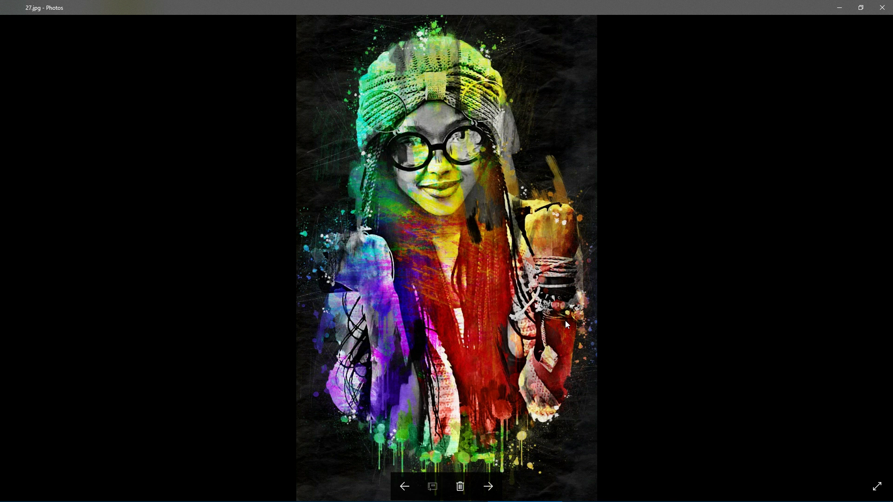
scroll(566, 319, "down", 1)
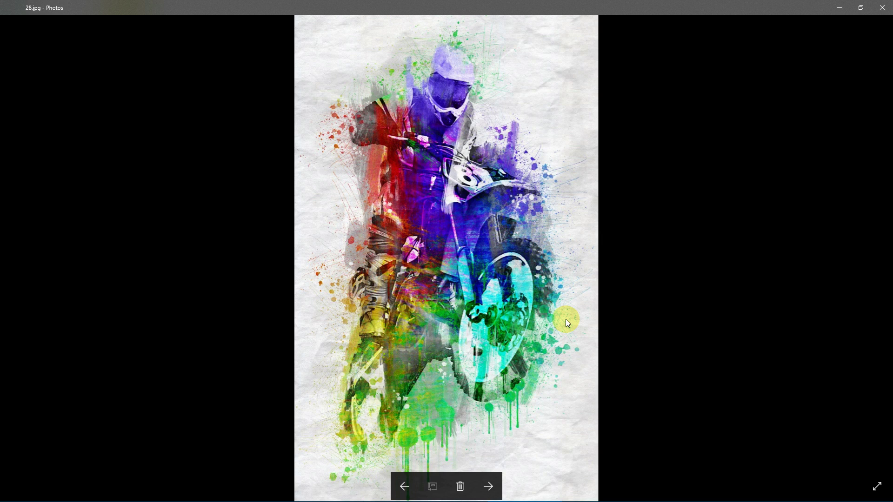
scroll(565, 320, "down", 1)
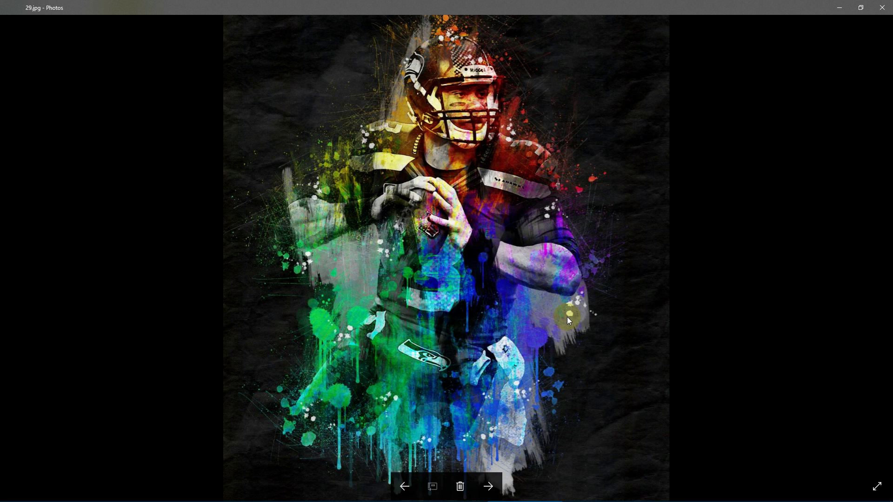
Examine the football player's dark-background paint effect in 29.jpg up close, including the splatters, drips and brush strokes.
double_click(567, 317)
left_click_drag(594, 115, 632, 190)
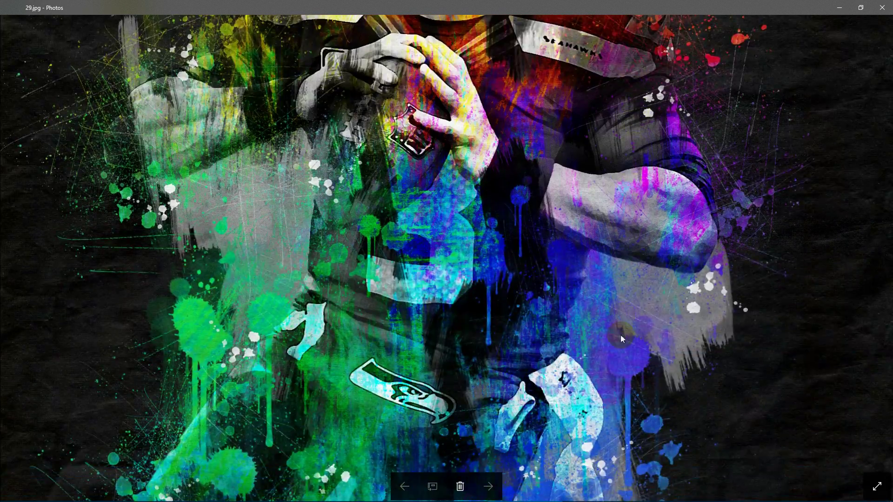
mouse_move(621, 334)
left_mouse_down()
mouse_move(628, 172)
mouse_move(635, 341)
left_mouse_up()
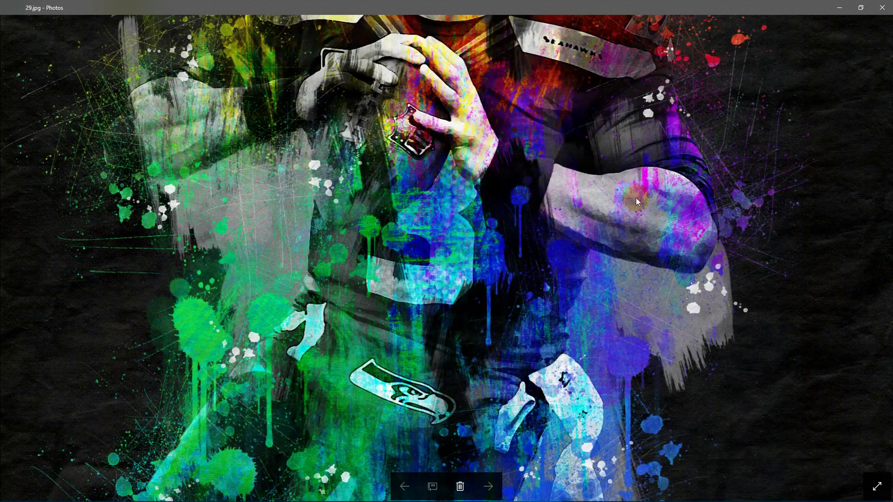
left_click_drag(636, 197, 637, 414)
double_click(631, 290)
Examine the football player's white-background version in 30.jpg up close from shoulders to legs, and close the image viewer.
scroll(631, 291, "down", 1)
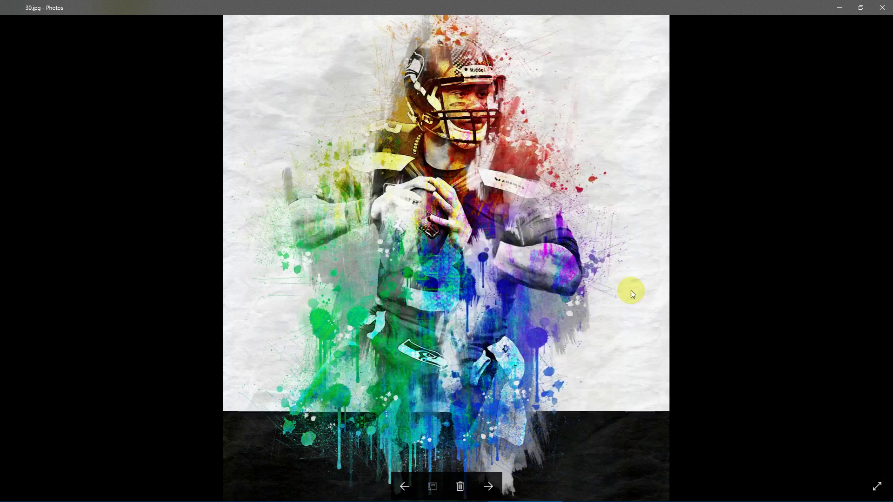
double_click(509, 234)
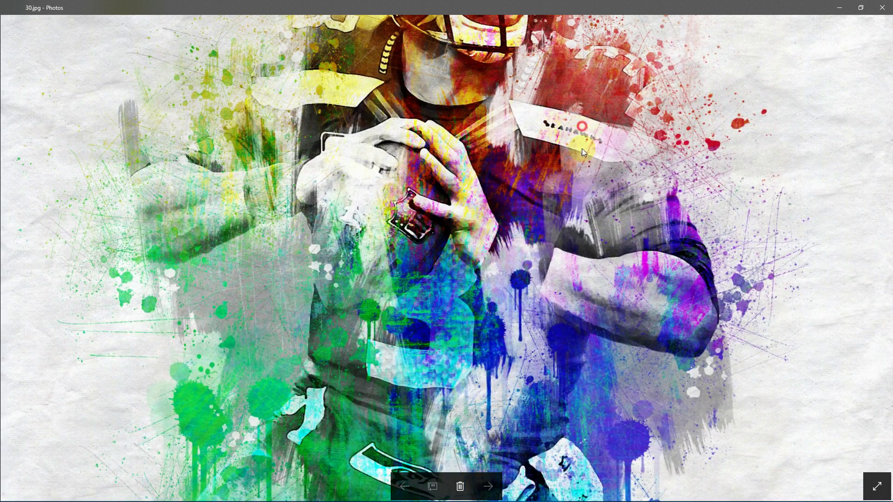
mouse_move(582, 149)
left_mouse_down()
mouse_move(586, 327)
mouse_move(609, 372)
mouse_move(618, 194)
left_mouse_up()
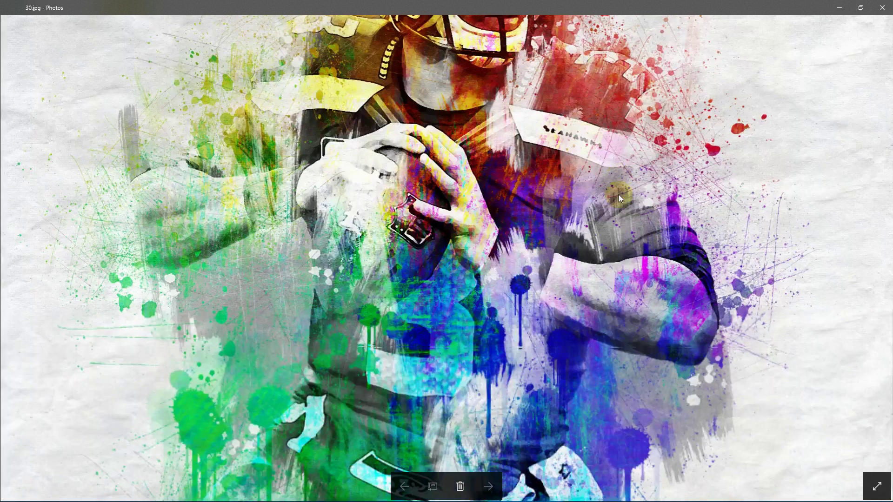
mouse_move(612, 310)
left_mouse_down()
mouse_move(612, 153)
mouse_move(604, 328)
left_mouse_up()
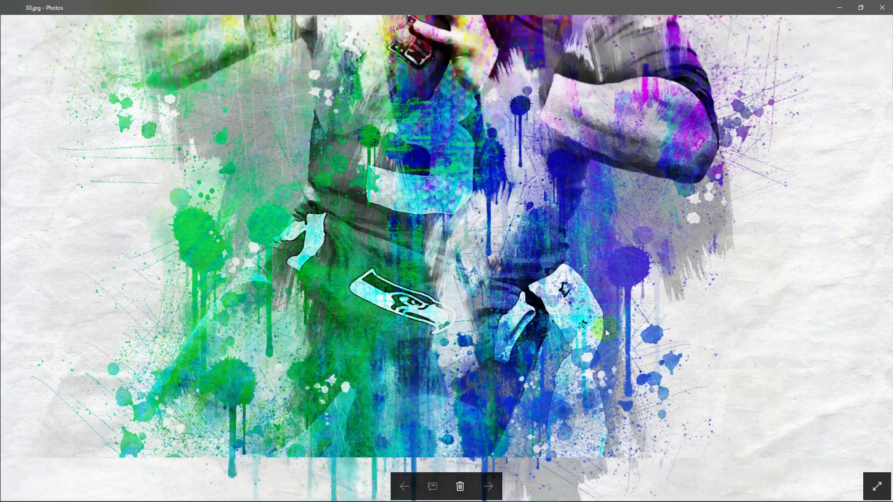
left_click_drag(599, 187, 597, 374)
left_click_drag(593, 220, 593, 276)
double_click(593, 277)
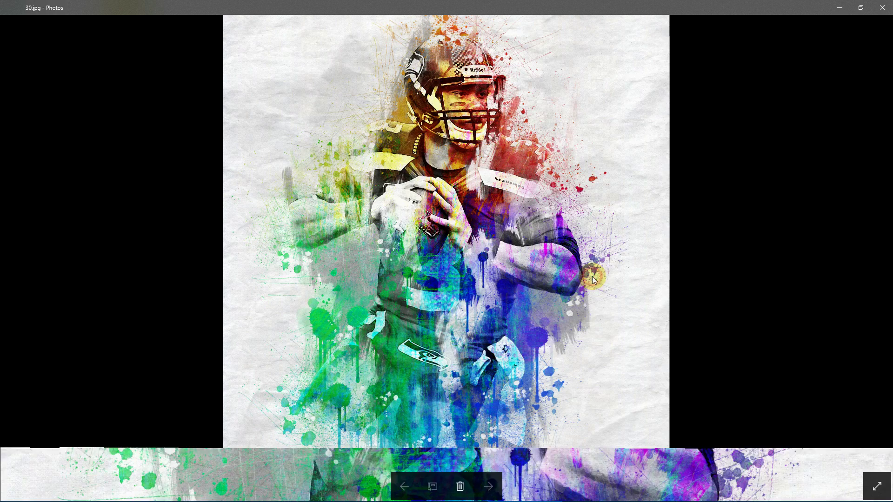
left_click(883, 8)
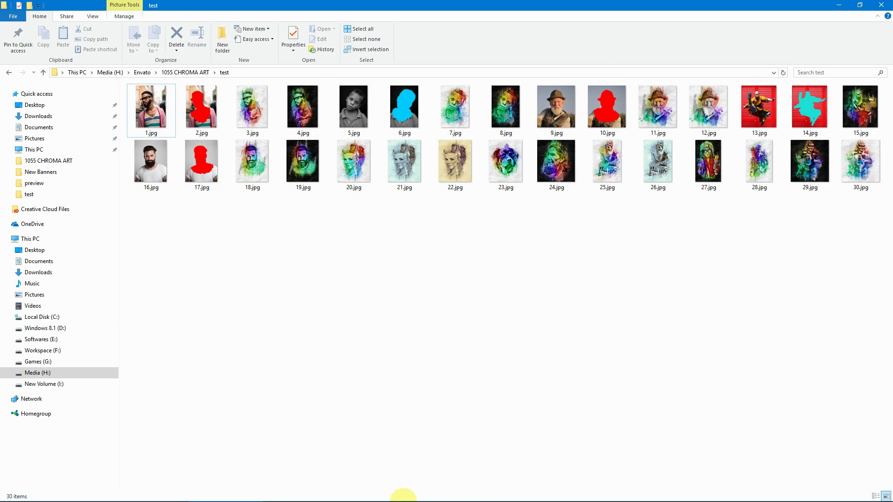
Switch to Photoshop, close the image_preview_chroma_art.jpg document and open 1.jpg from the test folder instead.
left_click(450, 495)
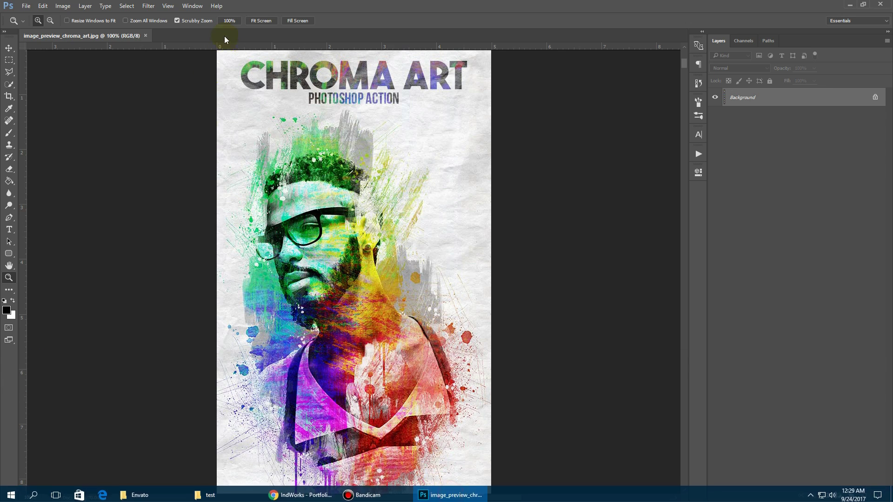
left_click(145, 35)
left_click(253, 486)
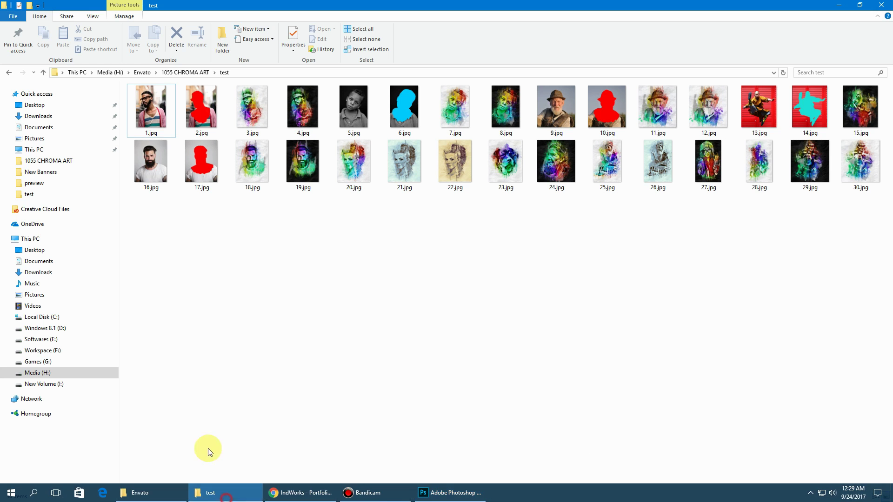
left_click_drag(148, 105, 351, 238)
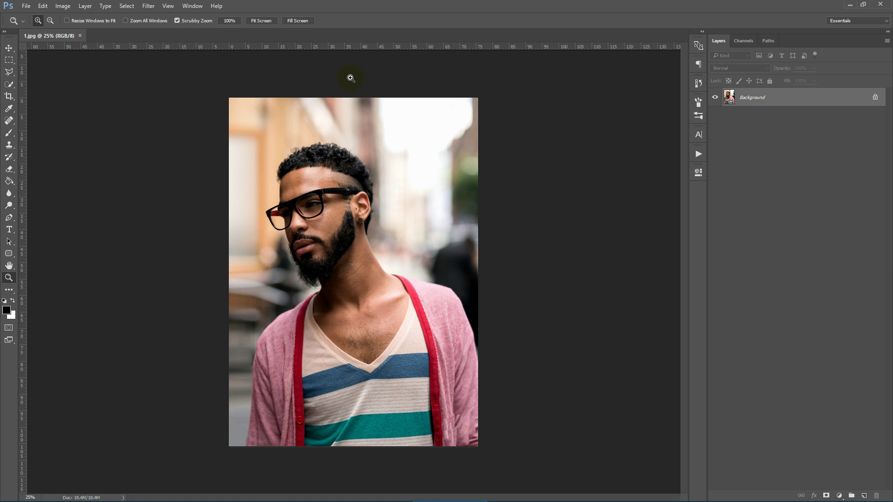
Turn off Delete Cropped Pixels for the Crop tool and apply a crop spanning the whole photo.
left_click(9, 96)
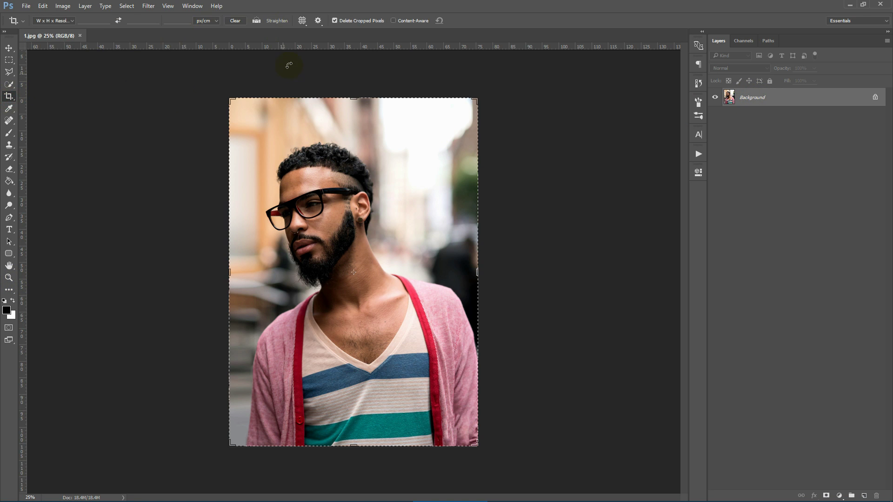
left_click(334, 20)
left_click(256, 199)
left_click(392, 209)
key("Return")
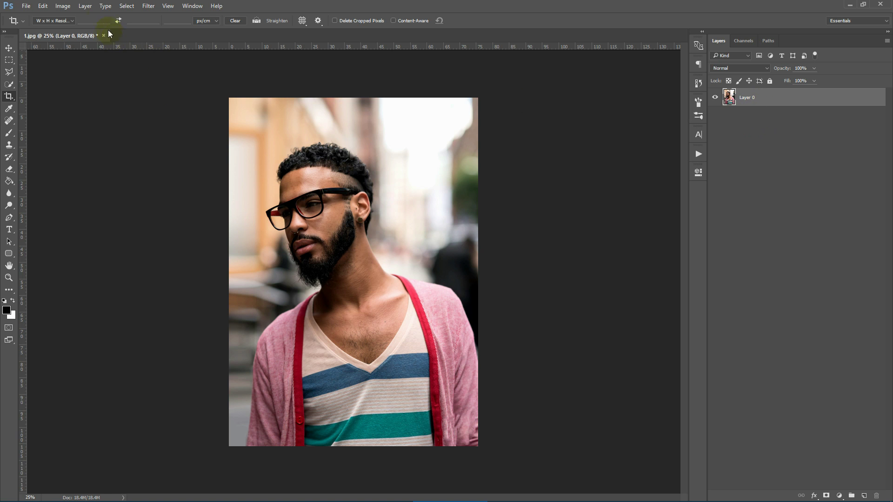
Convert Layer 0 back into a locked Background layer.
left_click(90, 5)
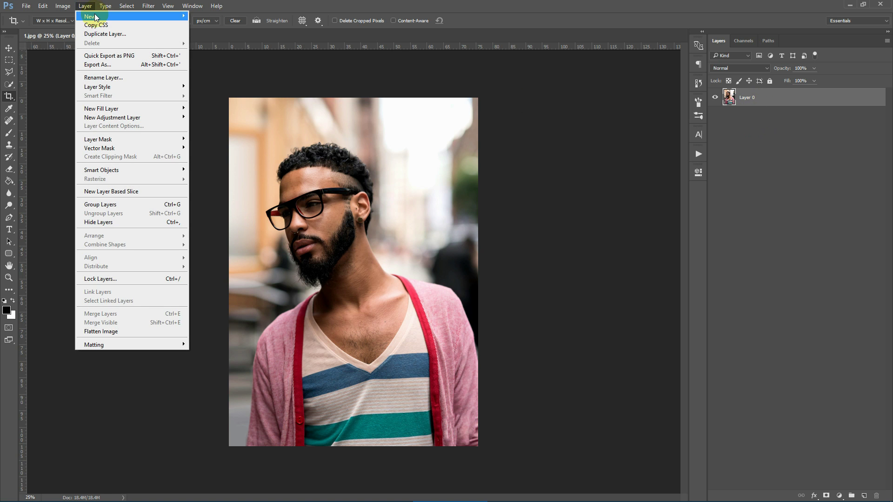
mouse_move(91, 16)
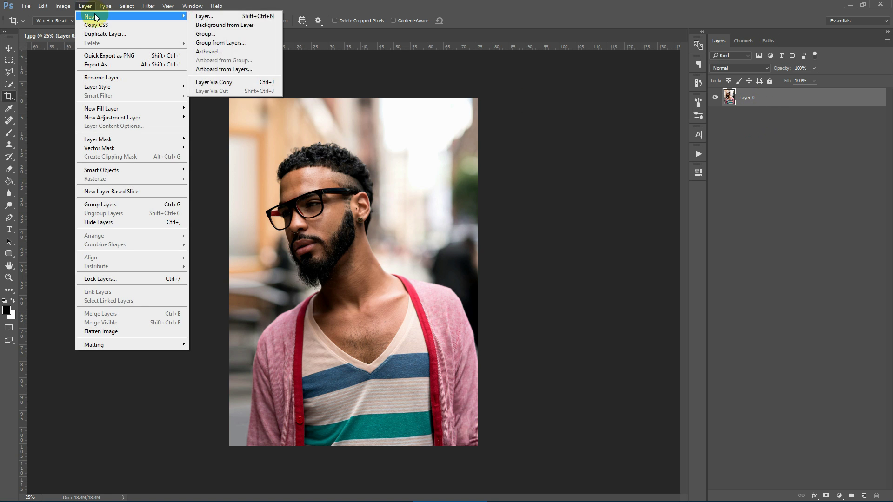
left_click(237, 26)
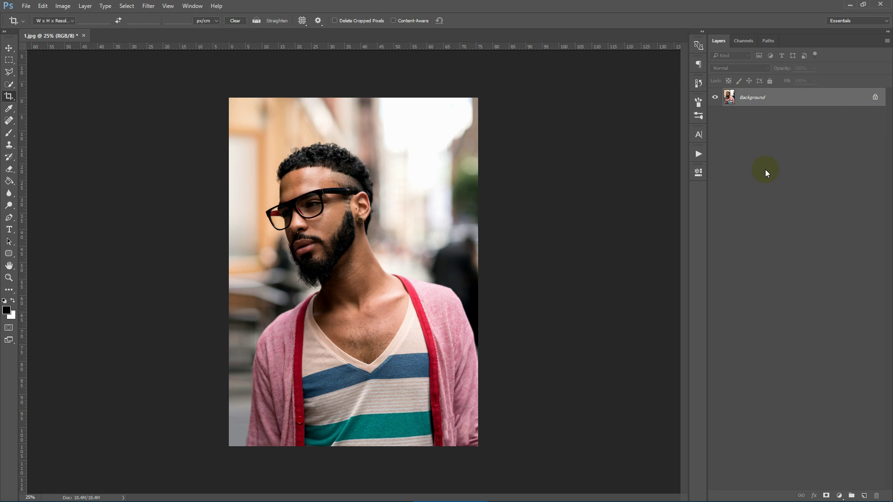
Check that the image mode is RGB Color with 8 Bits/Channel.
left_click(68, 8)
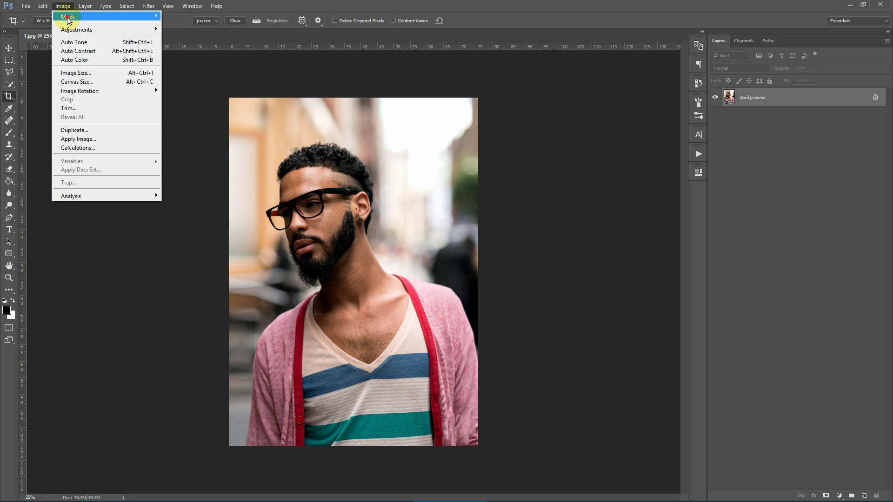
mouse_move(69, 16)
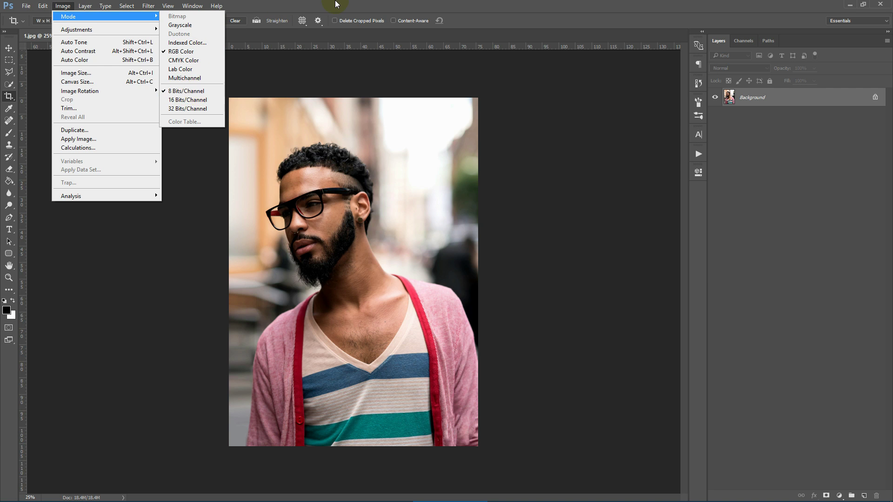
left_click(199, 92)
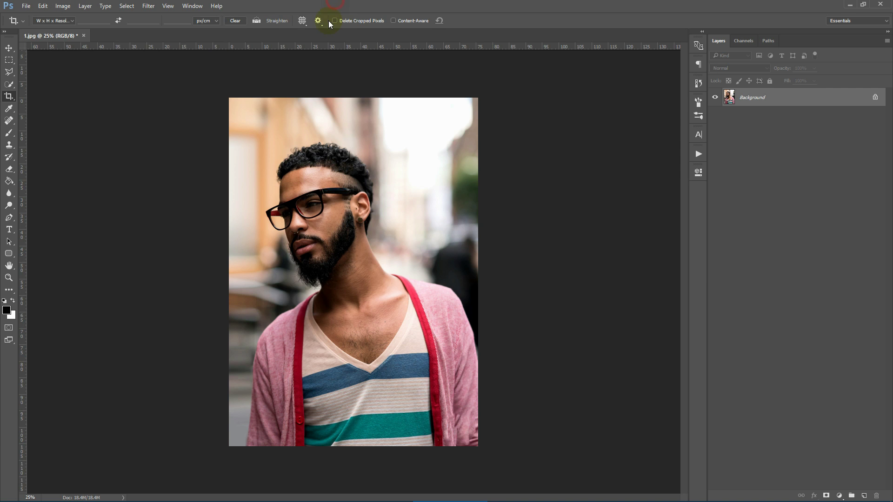
Check that Use Default Masks on Fill Layers and Add "copy" to Copied Layers and Groups are enabled in the Layers panel options.
left_click(887, 42)
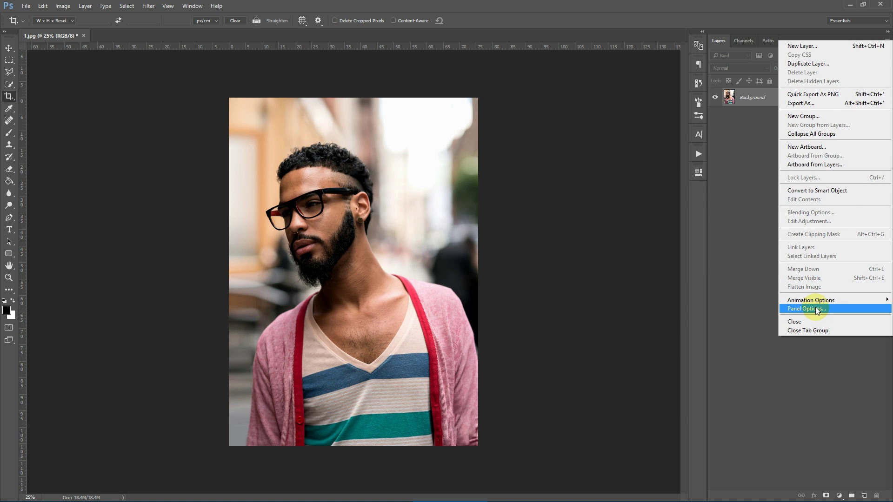
left_click(832, 309)
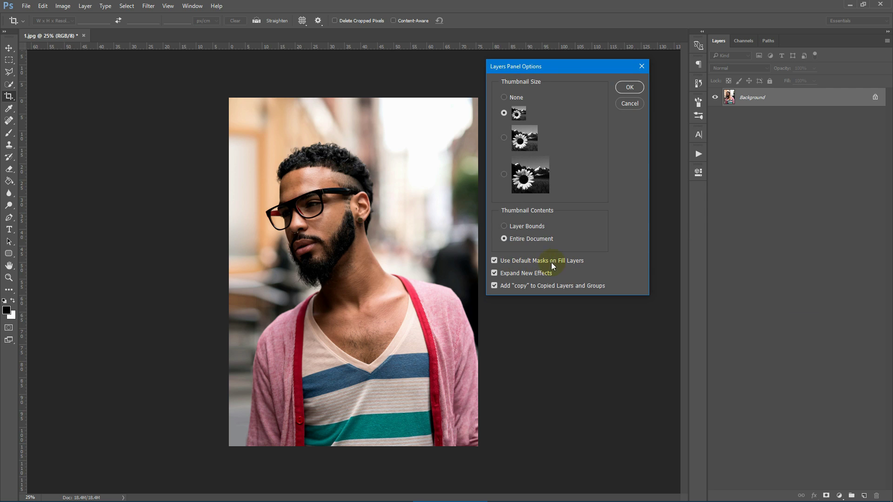
left_click(572, 262)
left_click(563, 289)
left_click(630, 87)
Resize the photo to a height of 3500 pixels, keeping its proportions and 72 pixels/inch resolution.
left_click(63, 6)
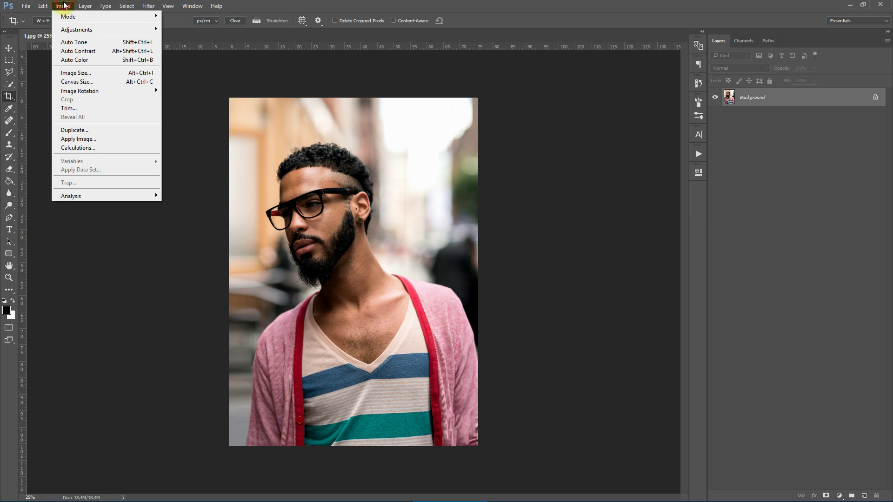
left_click(74, 71)
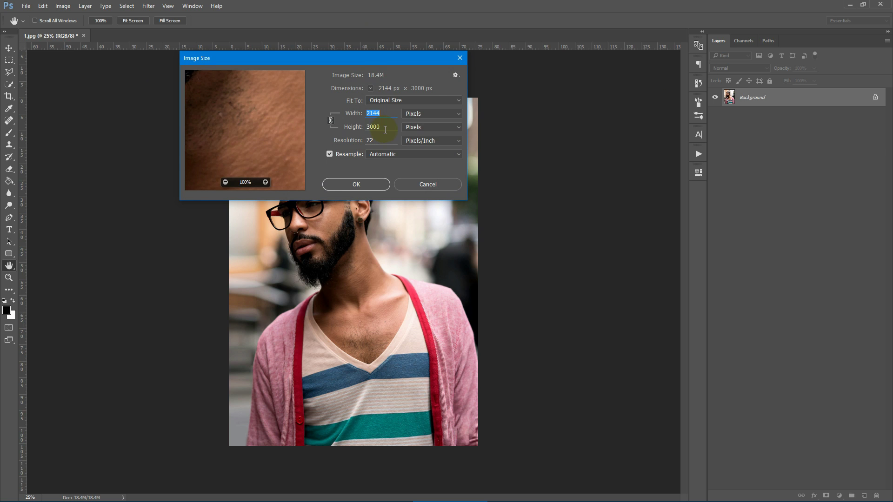
left_click_drag(368, 56, 383, 42)
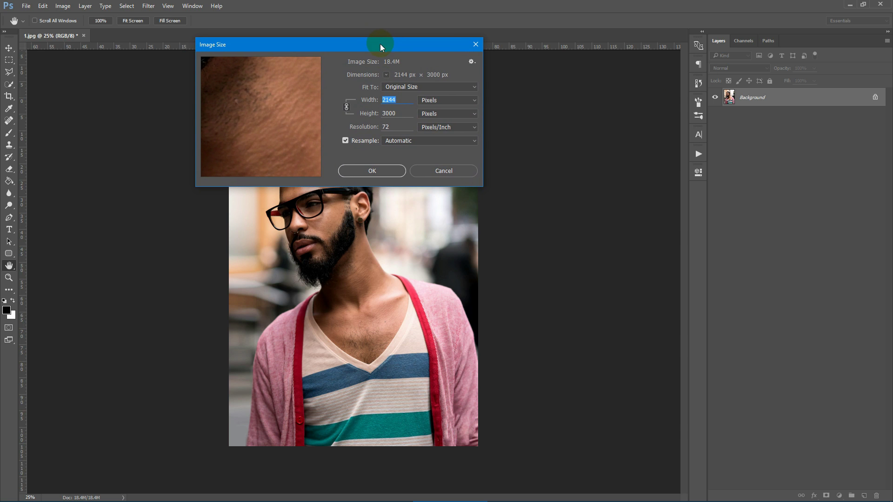
left_click(398, 113)
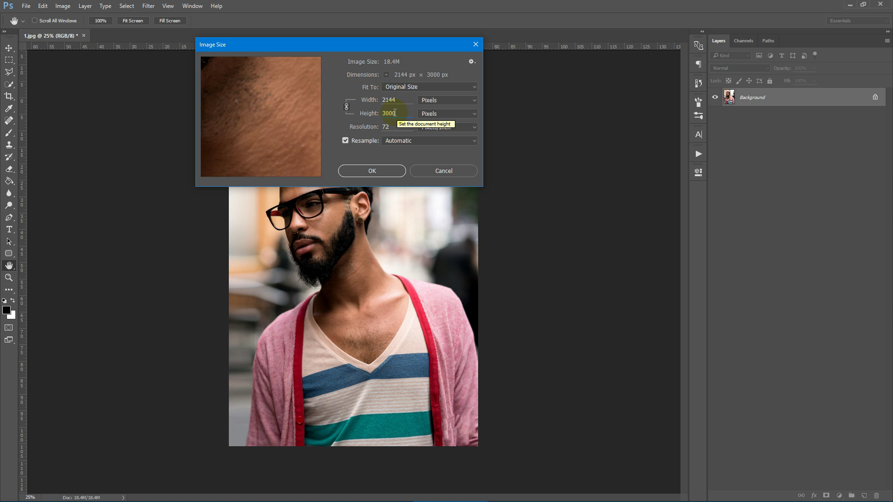
double_click(401, 114)
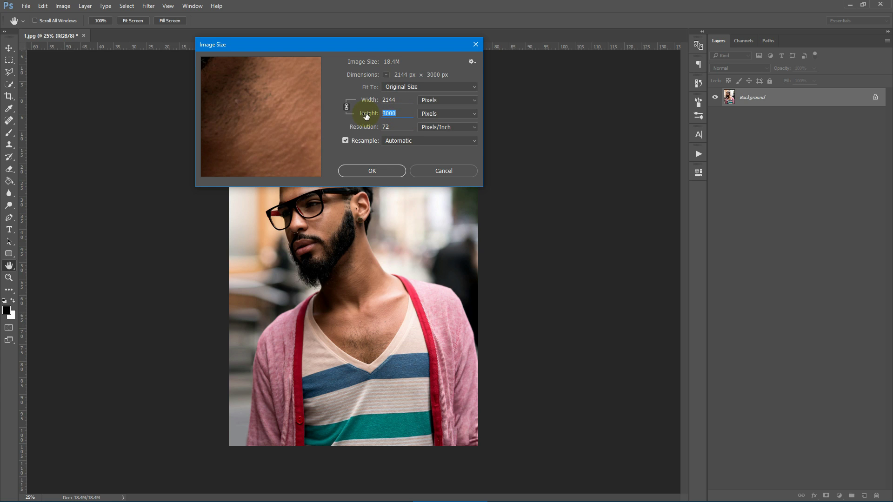
type("3500")
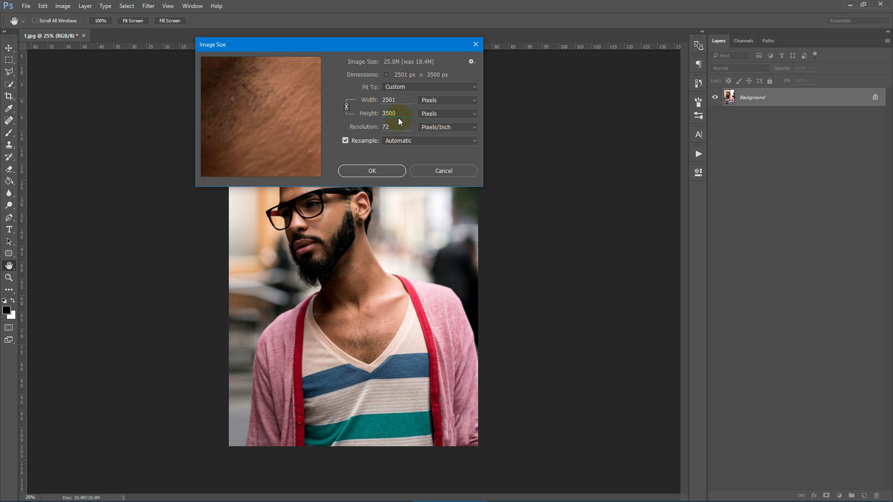
left_click(373, 172)
Switch to the Rectangular Marquee Tool and load Chroma Art Photoshop Action.atn as an action set.
key("c")
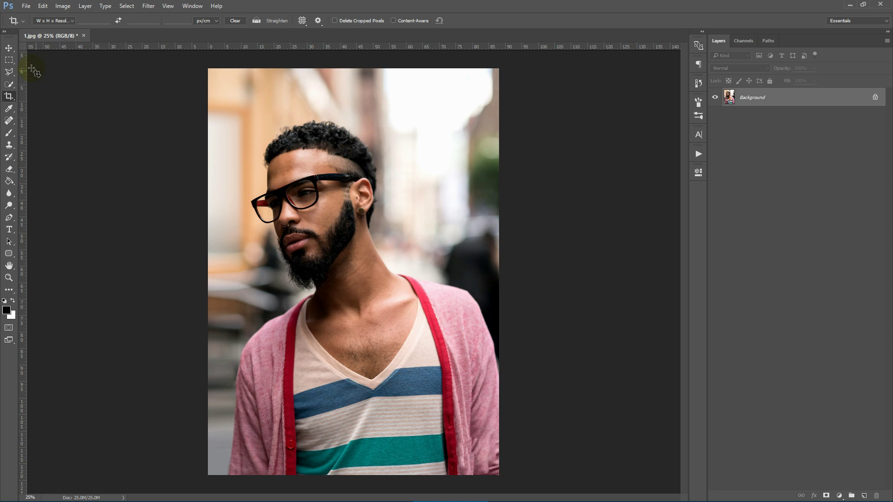
left_click(9, 60)
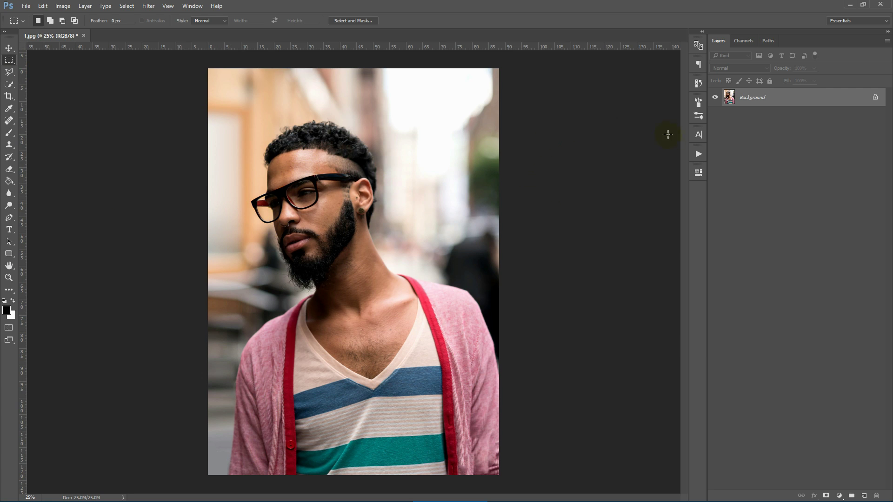
left_click(193, 6)
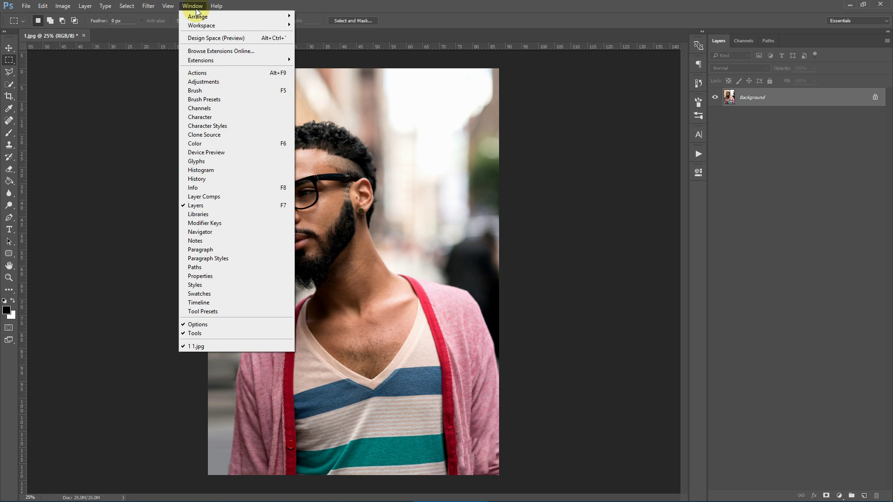
left_click(197, 73)
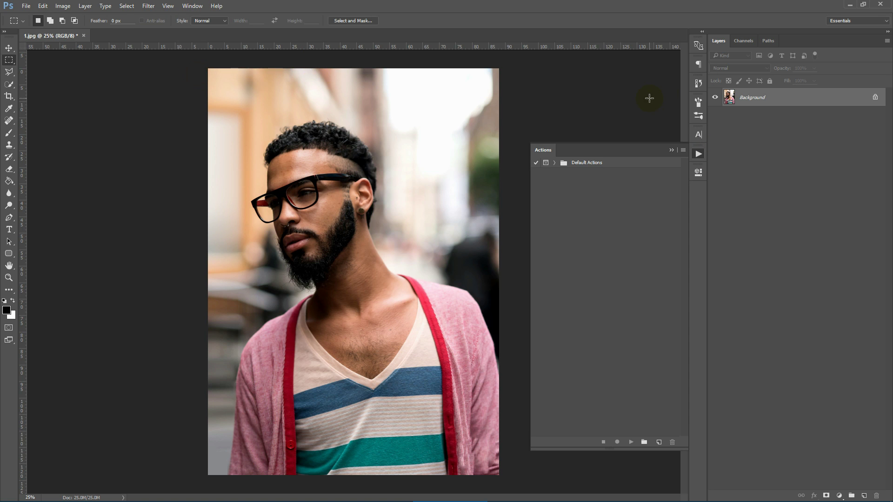
left_click(684, 150)
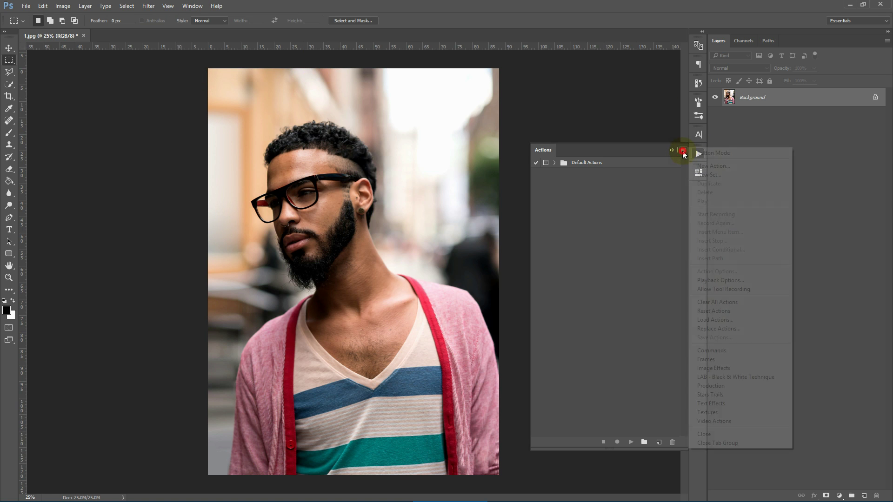
left_click(724, 320)
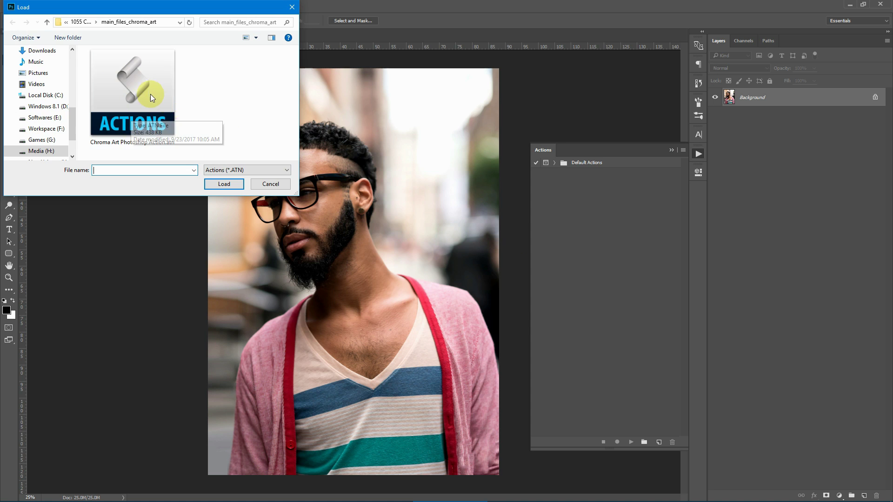
left_click(147, 96)
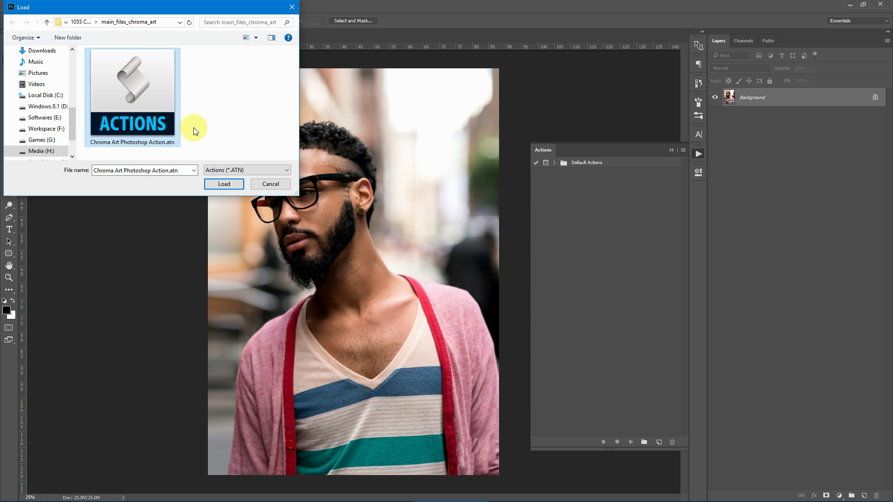
left_click(224, 184)
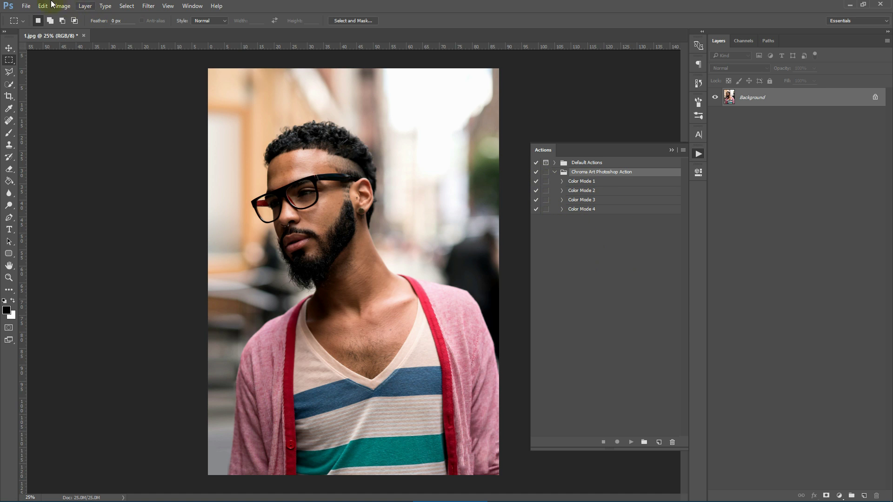
Activate the Brush Tool and load Chroma Art Brushes.abr into the brush presets.
left_click(9, 133)
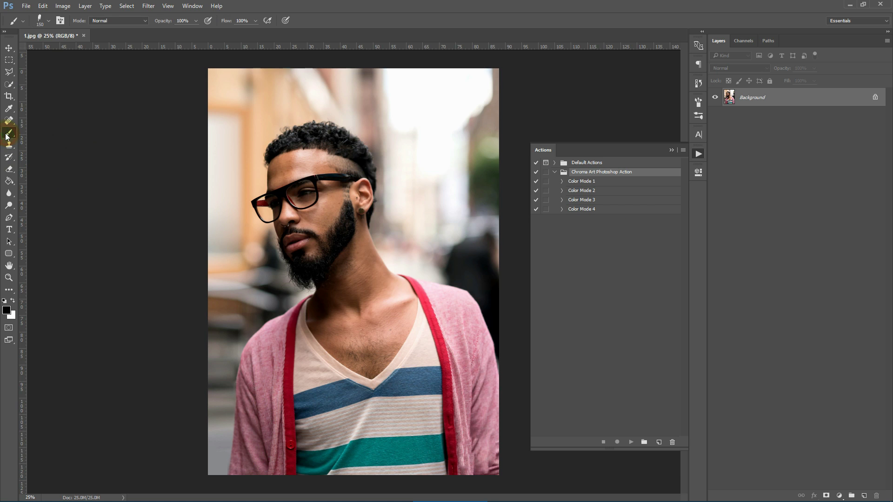
left_click(49, 21)
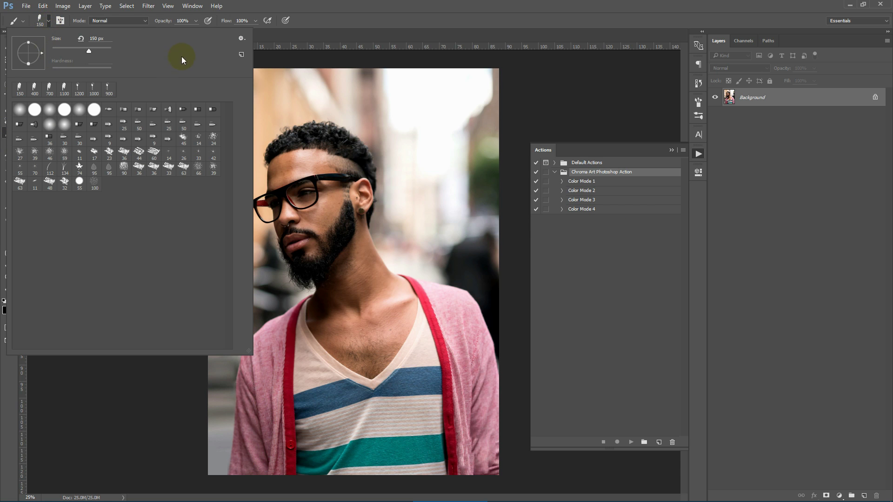
left_click(241, 39)
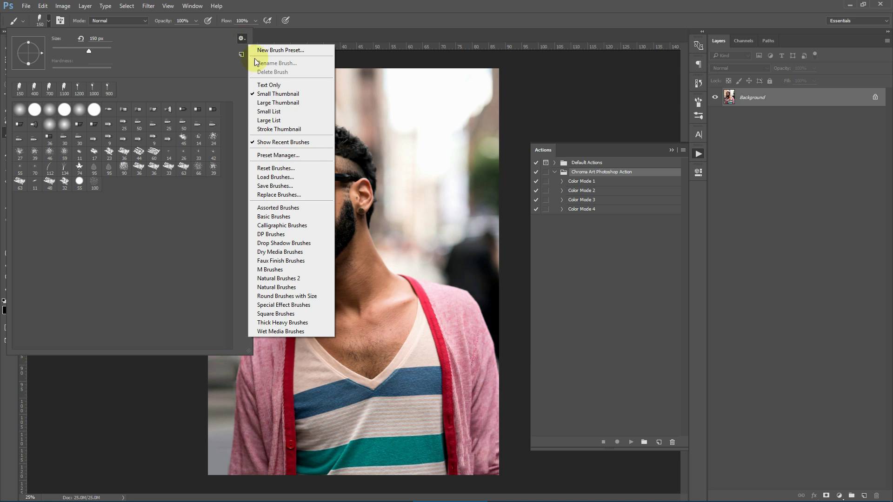
left_click(294, 177)
left_click(161, 166)
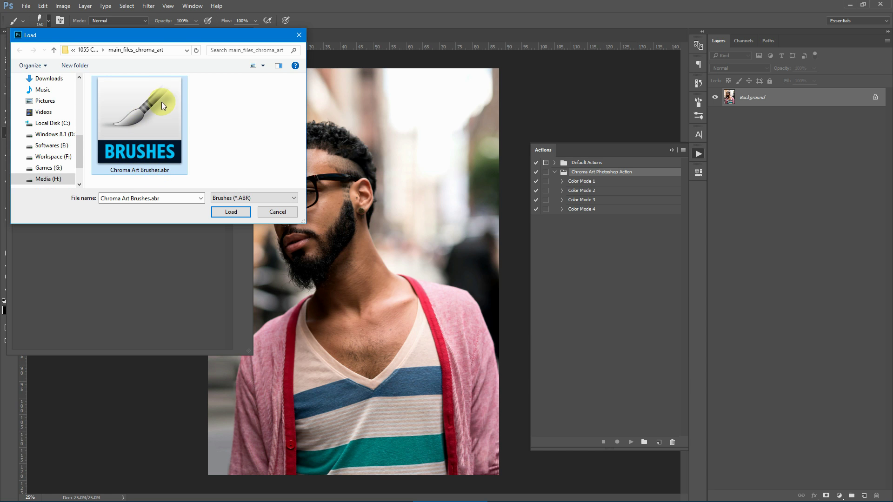
left_click(231, 212)
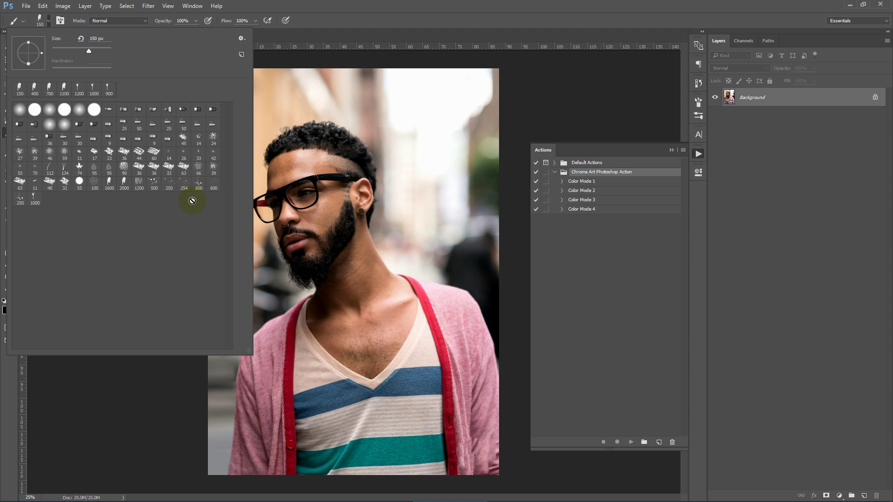
left_click(365, 4)
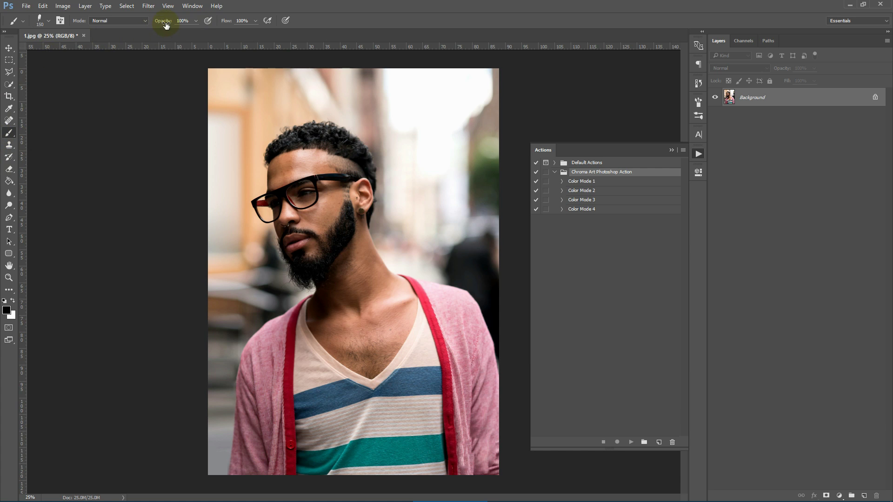
Check that the Brush Tool's Opacity and Flow are both at 100%.
left_click(196, 21)
left_click(223, 21)
left_click(257, 21)
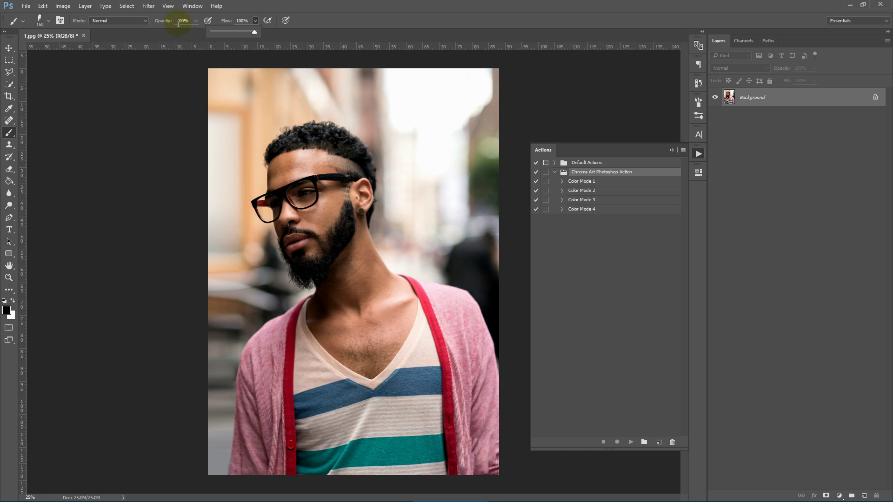
left_click(338, 4)
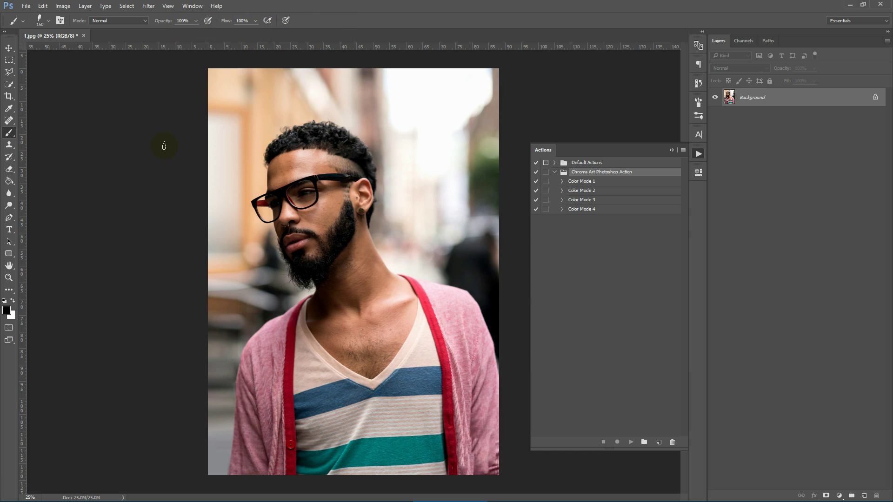
Load Chroma Art Patterns.pat into the Patterns presets with the Preset Manager, and collapse the Actions panel.
left_click(42, 7)
mouse_move(65, 280)
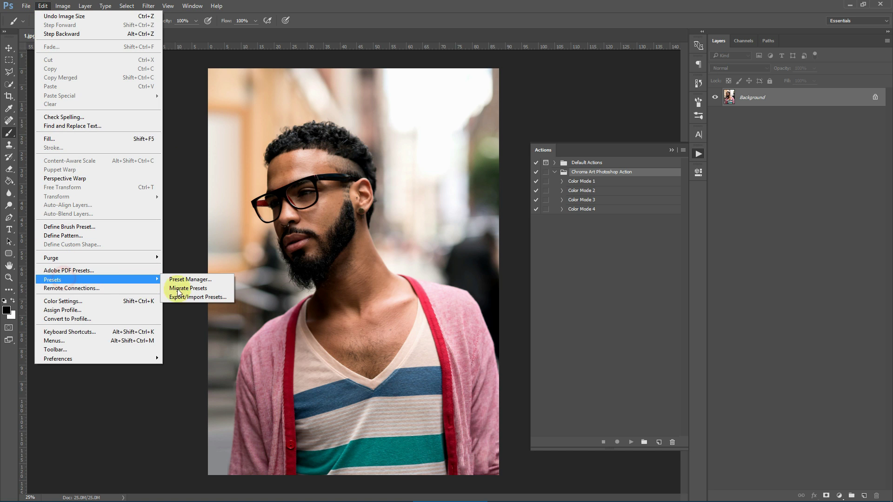
left_click(194, 280)
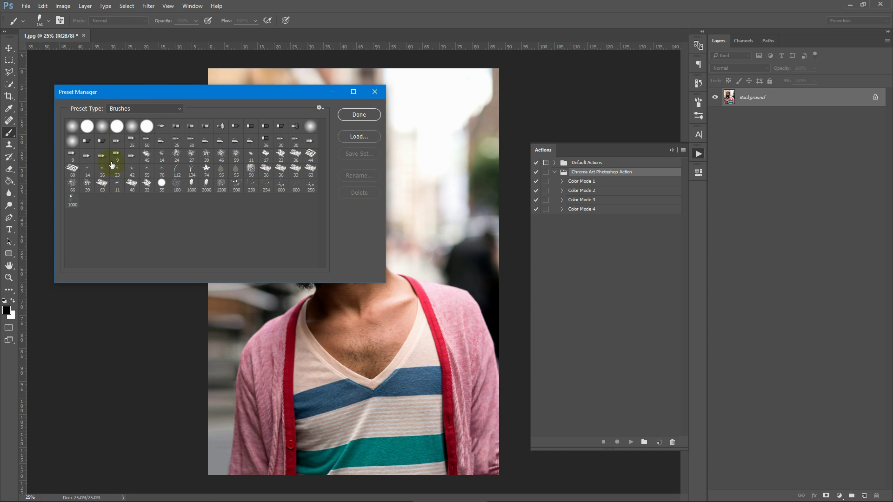
left_click(159, 109)
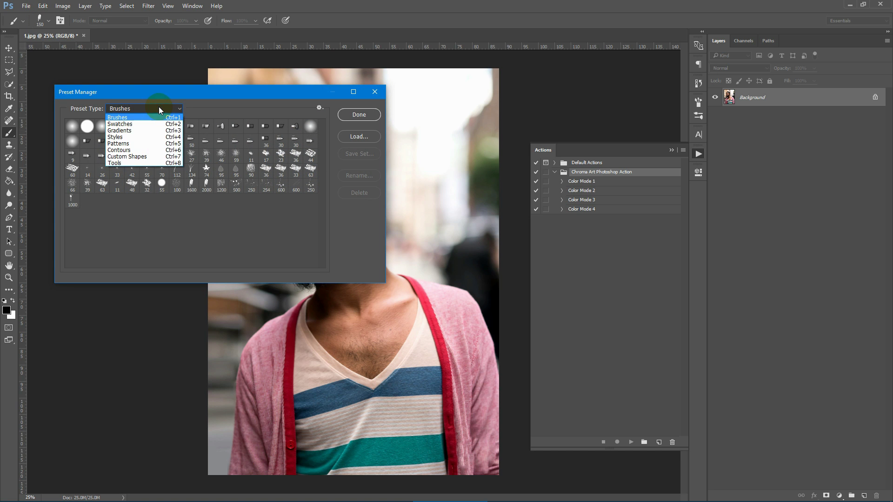
left_click(129, 143)
left_click(364, 136)
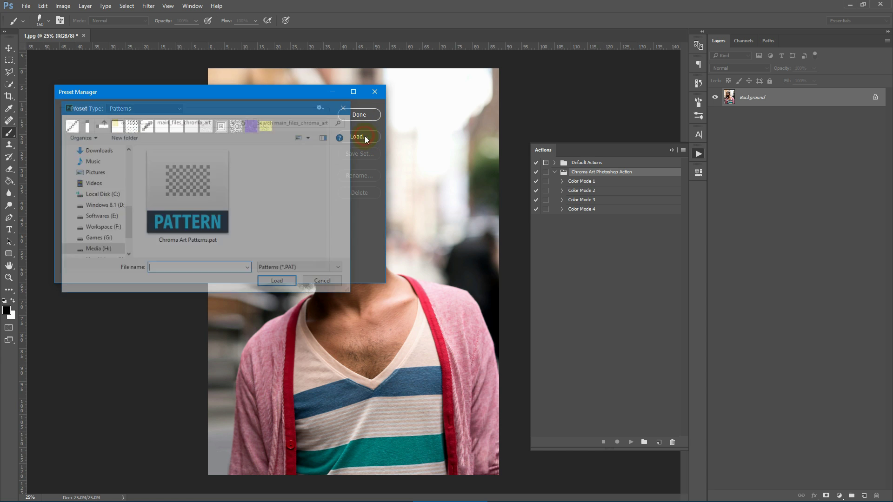
left_click(200, 213)
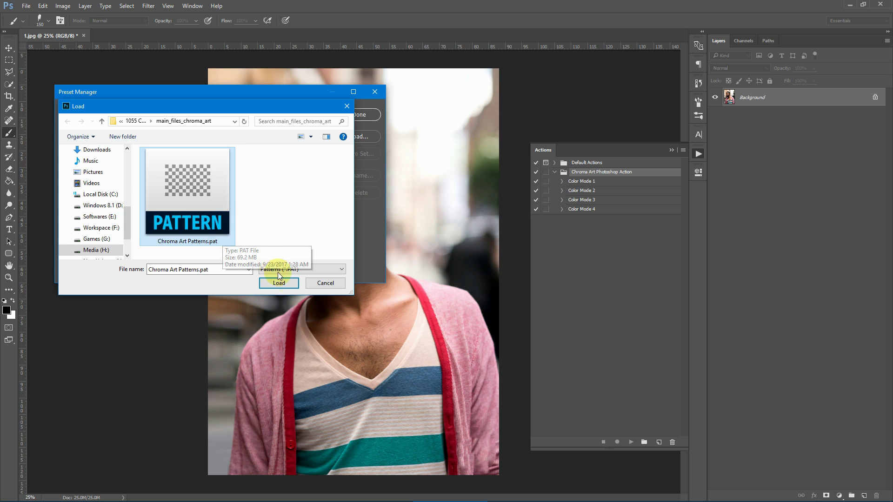
left_click(295, 284)
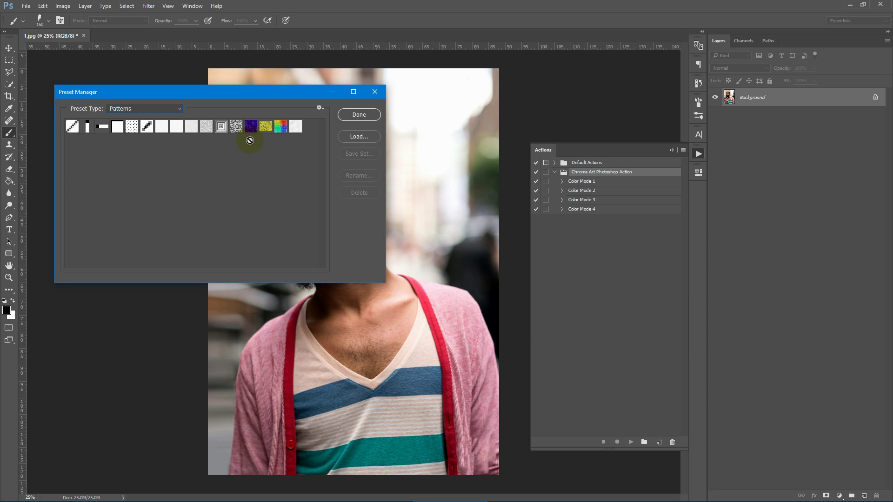
left_click(366, 117)
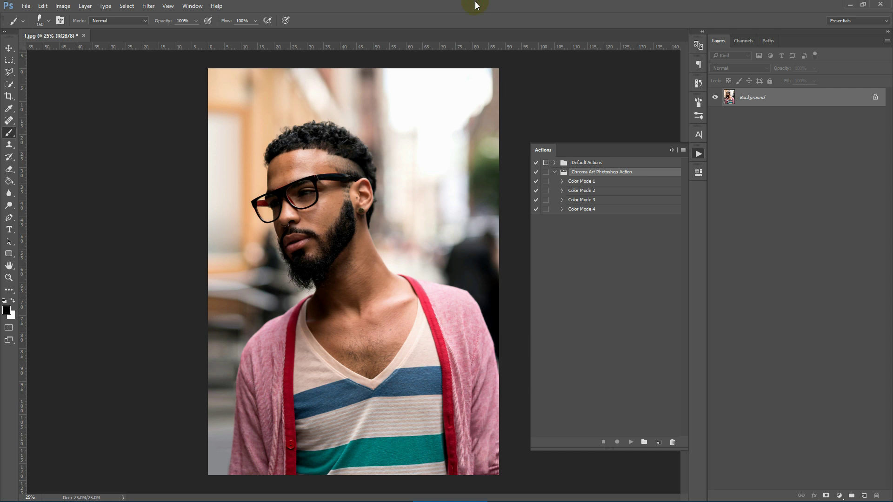
left_click(672, 150)
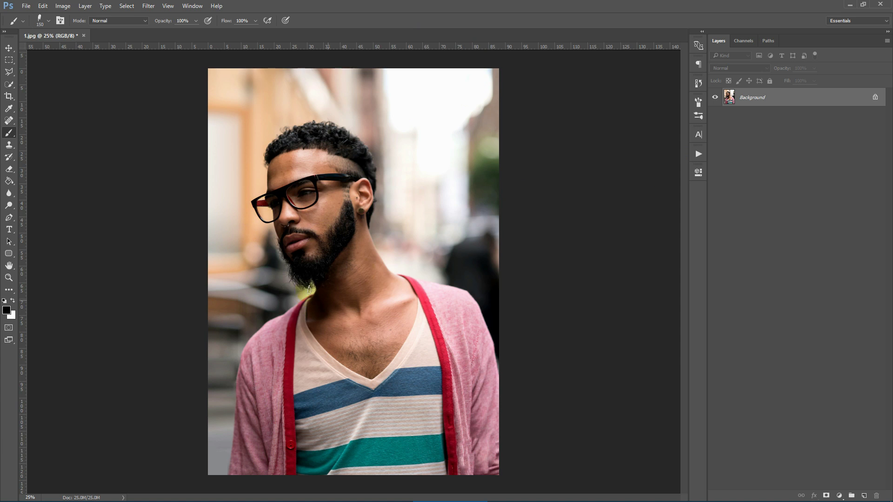
Create a new layer above the Background and rename it "subject".
left_click(794, 97)
left_click(868, 497)
left_click(743, 98)
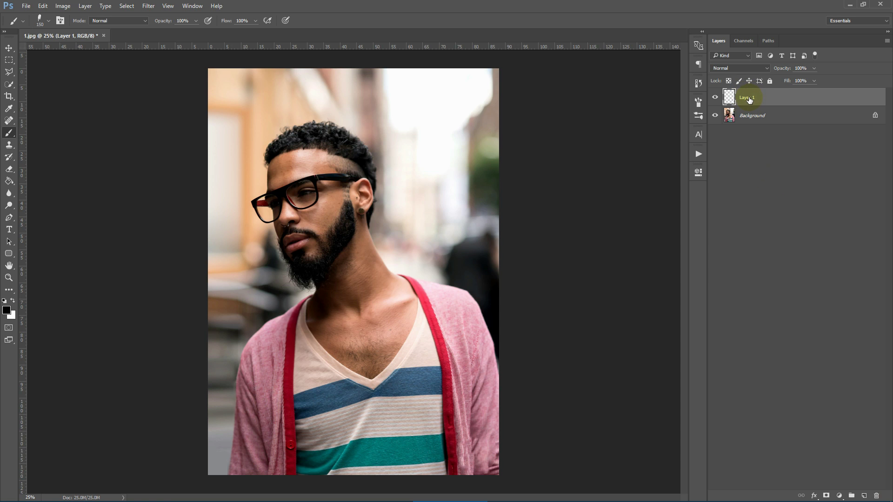
double_click(749, 98)
type("subject")
double_click(761, 98)
left_click(751, 98)
left_click(784, 96)
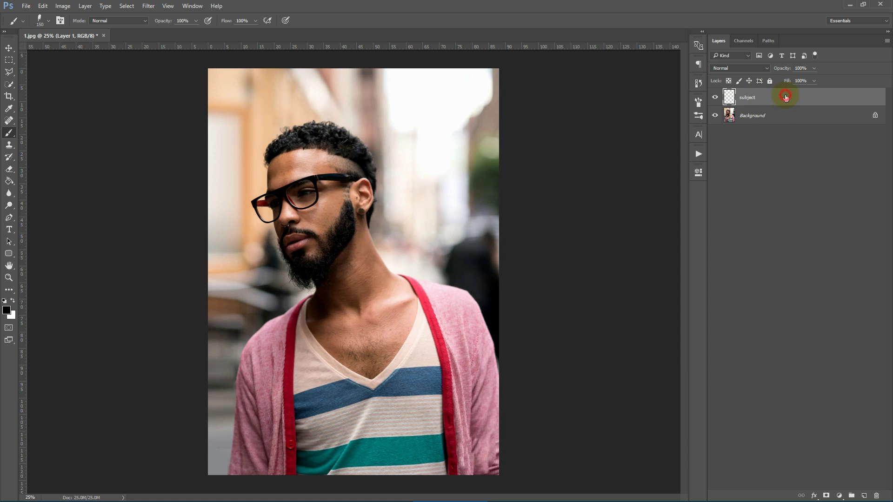
Select the man's head, neck and upper body on the Background layer with the Quick Selection Tool.
left_click(776, 120)
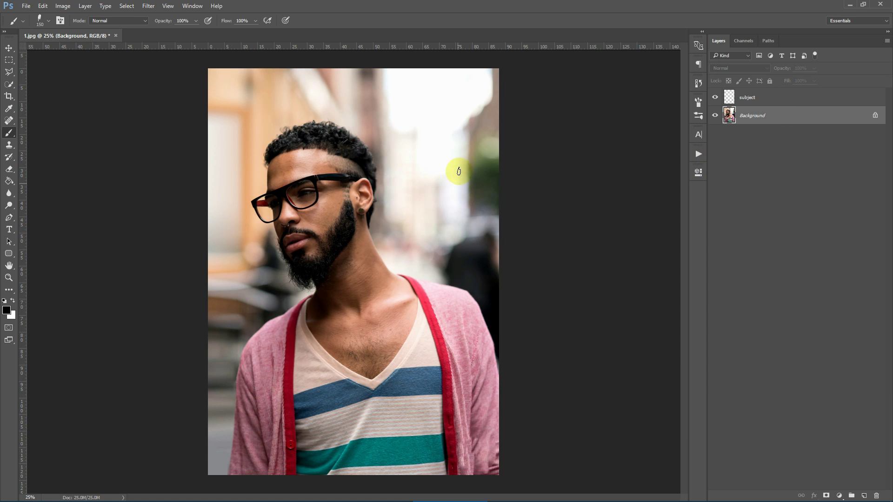
left_click(11, 86)
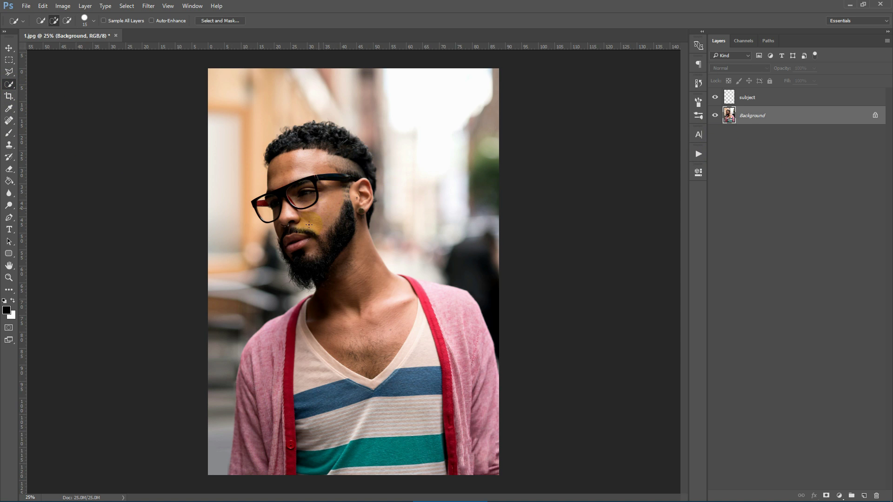
mouse_move(342, 269)
left_mouse_down()
mouse_move(298, 209)
mouse_move(284, 202)
mouse_move(266, 213)
mouse_move(269, 168)
mouse_move(282, 144)
mouse_move(308, 134)
mouse_move(341, 141)
left_mouse_up()
mouse_move(362, 185)
left_mouse_down()
mouse_move(362, 230)
mouse_move(361, 212)
mouse_move(376, 211)
mouse_move(360, 243)
mouse_move(363, 269)
mouse_move(306, 323)
left_mouse_up()
mouse_move(386, 297)
left_mouse_down()
mouse_move(459, 306)
mouse_move(421, 292)
mouse_move(415, 280)
mouse_move(393, 298)
mouse_move(265, 349)
mouse_move(261, 379)
mouse_move(249, 372)
mouse_move(250, 365)
mouse_move(251, 382)
mouse_move(324, 399)
mouse_move(406, 377)
mouse_move(346, 430)
mouse_move(387, 432)
mouse_move(380, 452)
mouse_move(440, 377)
mouse_move(420, 342)
mouse_move(327, 329)
mouse_move(304, 303)
left_mouse_up()
Make the subject layer active and choose a hard round brush for the Brush Tool.
left_click(762, 97)
left_click(9, 133)
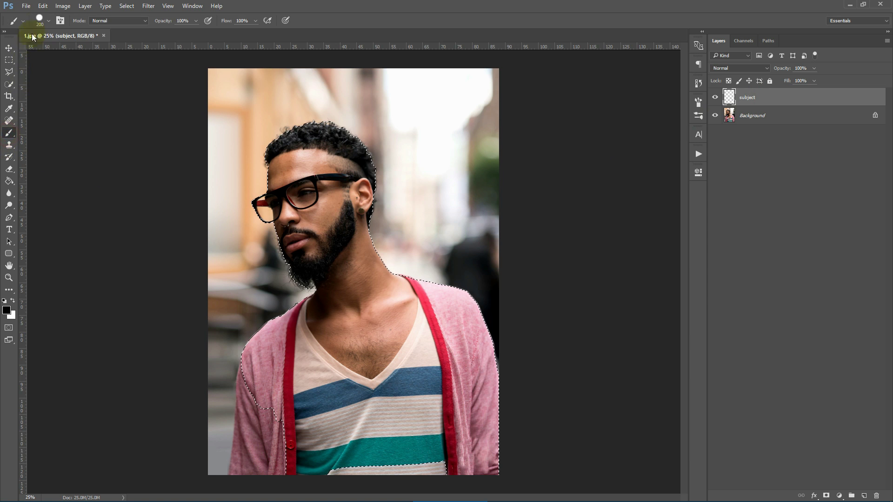
left_click(40, 20)
left_click(34, 110)
left_click(449, 4)
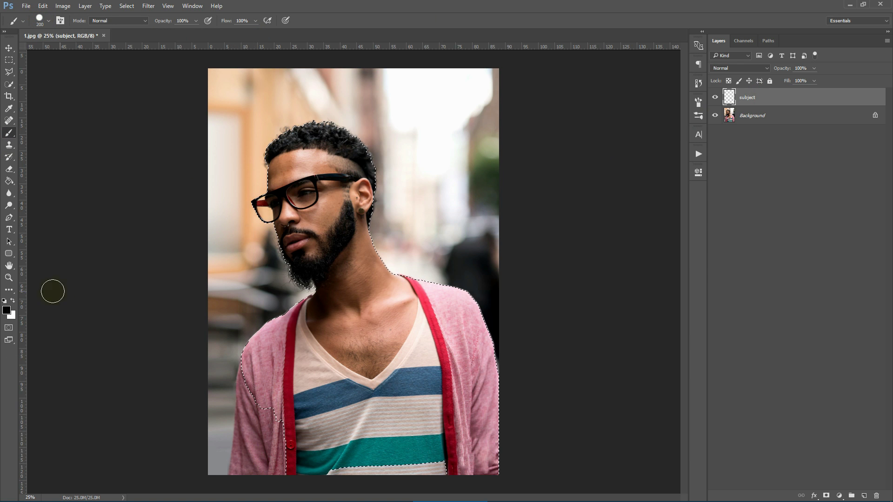
Set the foreground color to bright red.
left_click(5, 311)
left_click_drag(590, 117, 664, 70)
left_click(724, 83)
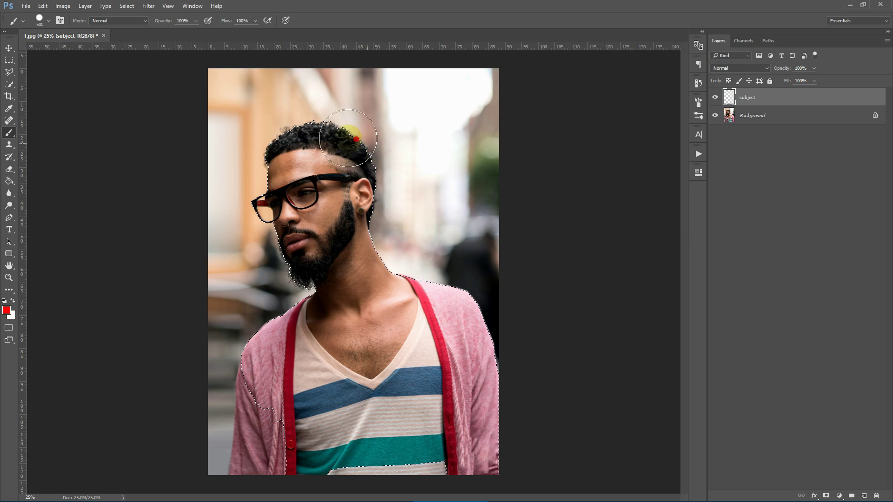
Paint the selected head, neck, shoulders and upper chest solid red on the subject layer, reducing the brush to 200 px.
mouse_move(275, 269)
left_mouse_down()
mouse_move(302, 282)
mouse_move(355, 234)
mouse_move(346, 198)
left_mouse_up()
key("bracketleft")
key("bracketleft")
key("bracketleft")
mouse_move(298, 303)
left_mouse_down()
mouse_move(266, 337)
mouse_move(274, 359)
mouse_move(302, 365)
mouse_move(302, 384)
mouse_move(342, 416)
mouse_move(319, 389)
mouse_move(352, 412)
mouse_move(394, 412)
mouse_move(426, 378)
mouse_move(431, 348)
mouse_move(415, 345)
mouse_move(441, 309)
mouse_move(434, 317)
mouse_move(442, 285)
mouse_move(414, 297)
mouse_move(363, 284)
mouse_move(406, 321)
mouse_move(411, 344)
mouse_move(384, 388)
mouse_move(398, 395)
mouse_move(407, 353)
mouse_move(394, 385)
mouse_move(346, 398)
mouse_move(300, 366)
mouse_move(387, 367)
mouse_move(378, 381)
mouse_move(372, 363)
mouse_move(315, 363)
mouse_move(330, 313)
mouse_move(369, 347)
left_mouse_up()
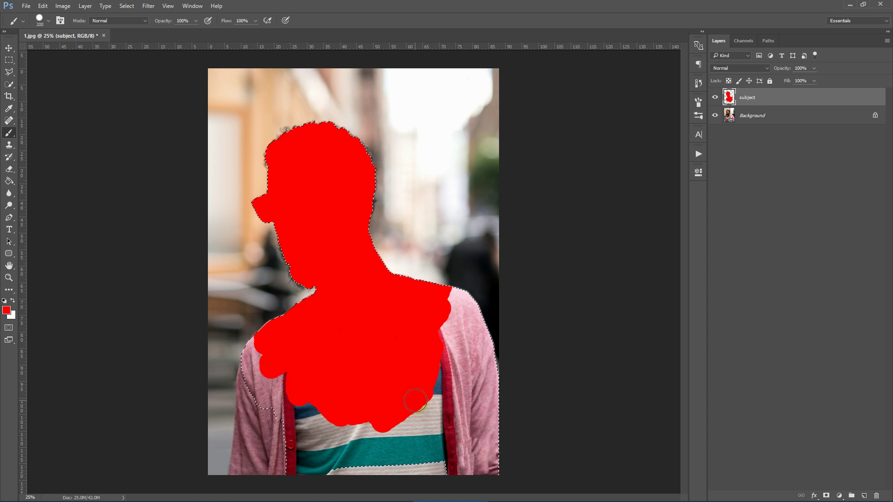
Deselect the selection around the man and make the Background layer active.
left_click(9, 60)
right_click(261, 189)
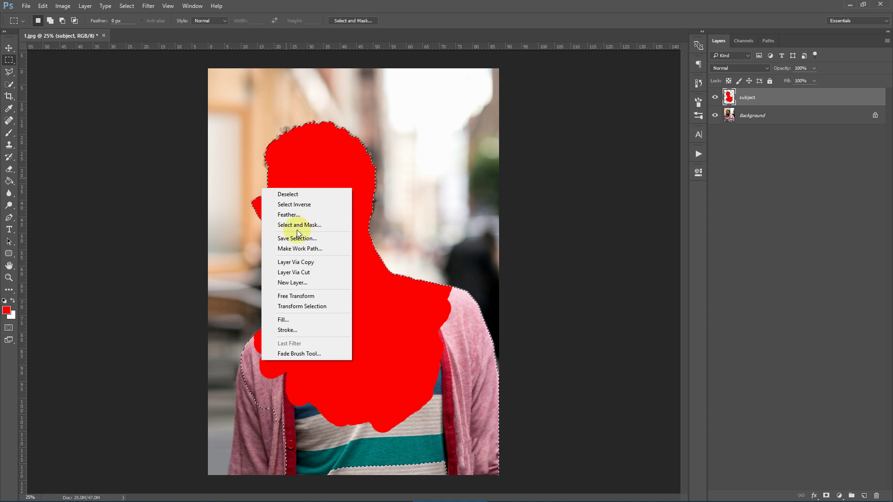
left_click(296, 194)
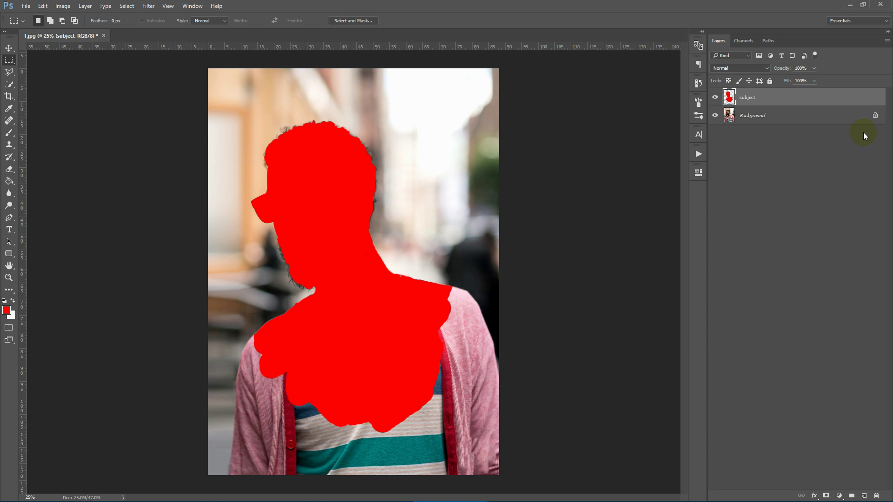
left_click(791, 116)
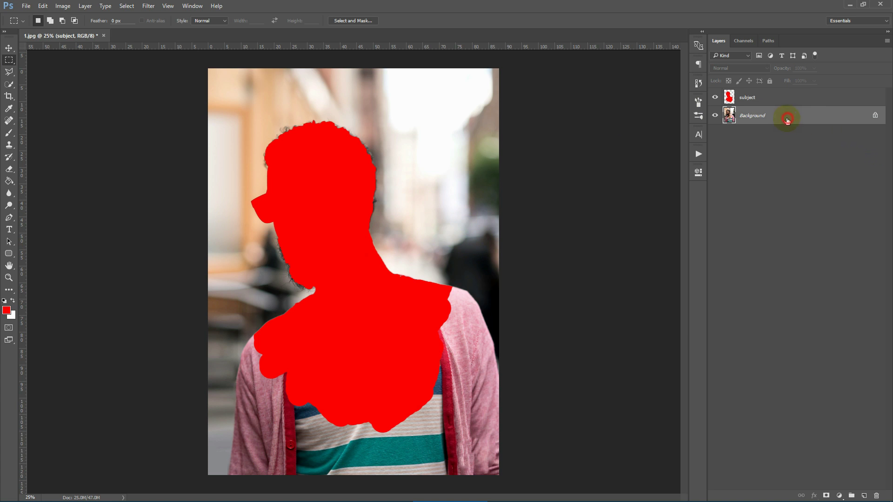
Make the subject layer active and compare the portrait with the red paint hidden and shown.
left_click(767, 96)
left_click(716, 98)
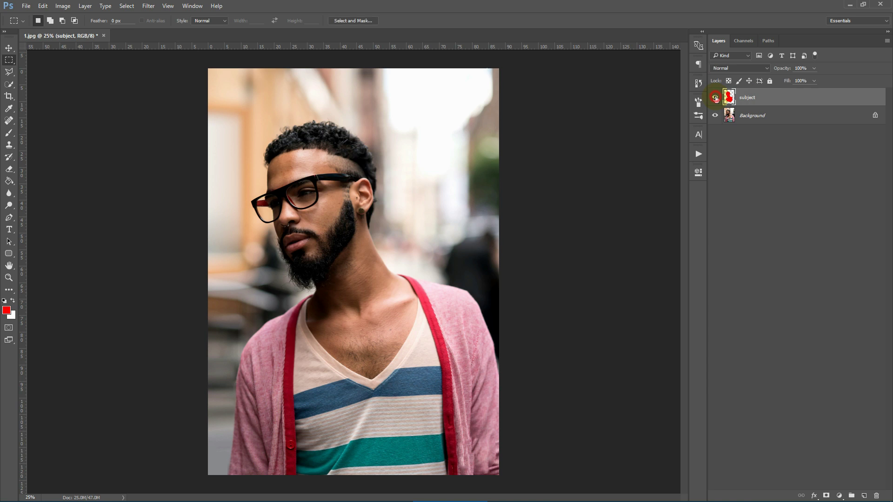
left_click(715, 98)
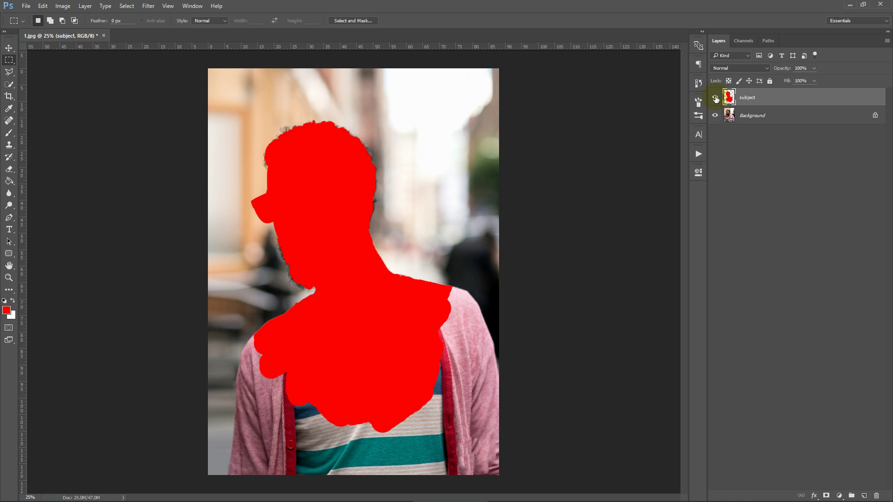
Run the Color Mode 3 action from the Chroma Art Photoshop Action set.
left_click(699, 154)
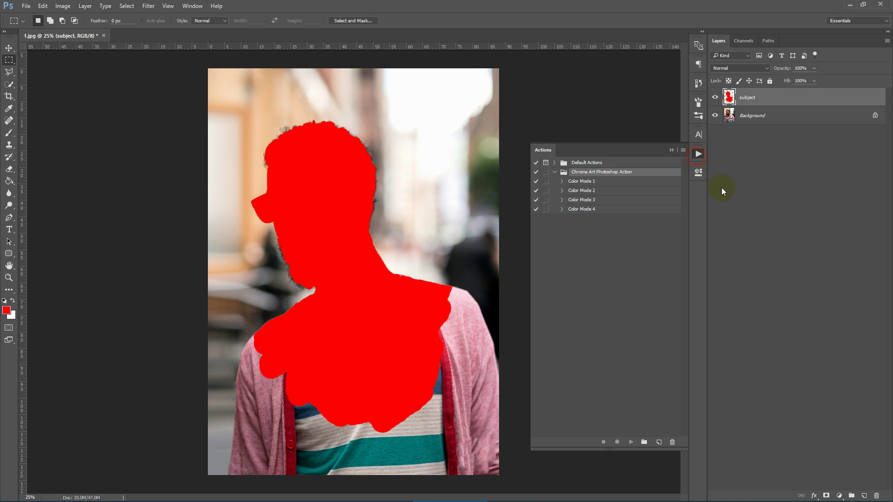
left_click(585, 203)
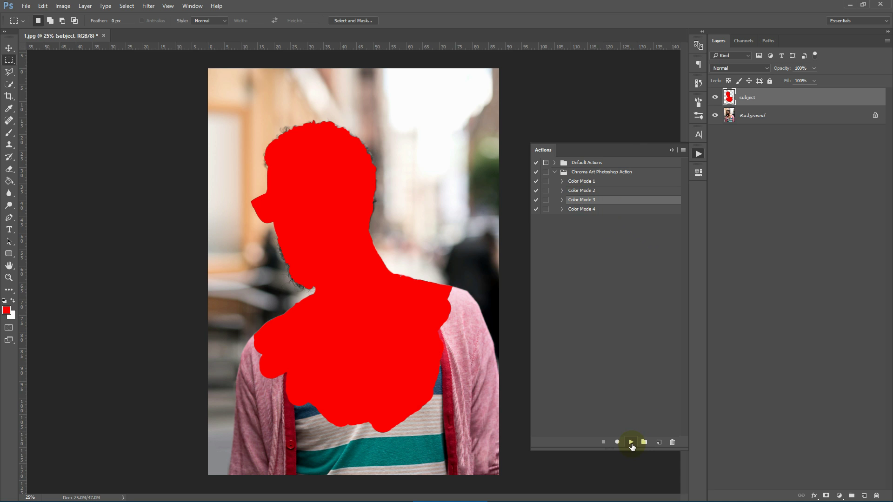
left_click(632, 443)
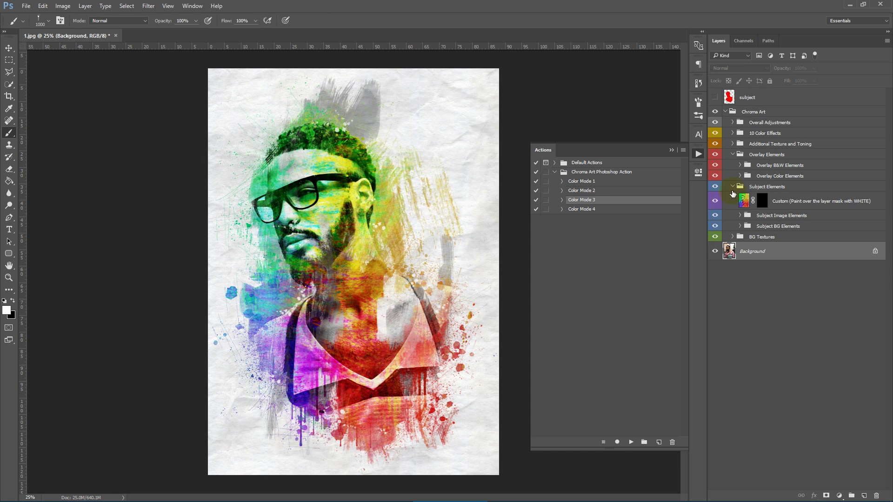
Put the actions list away and examine the generated artwork up close around the face, ending with the whole image in view.
left_click(672, 150)
left_click(9, 278)
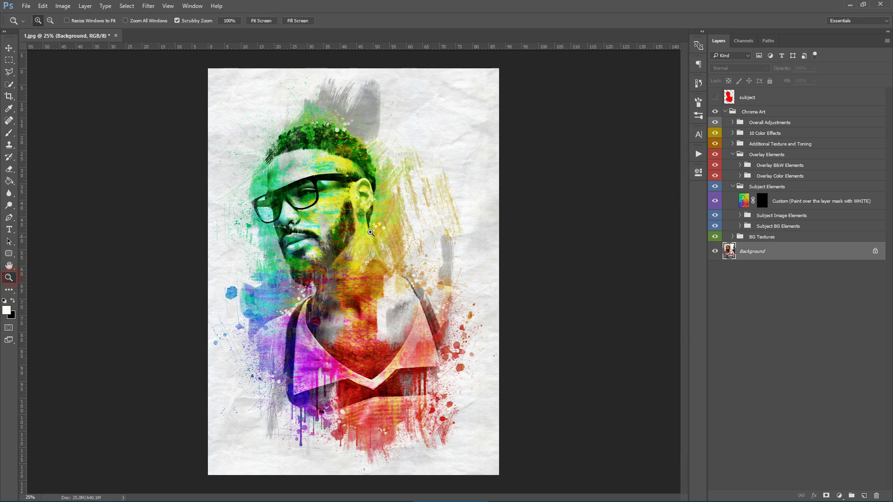
left_click(374, 233)
scroll(374, 232, "up", 3)
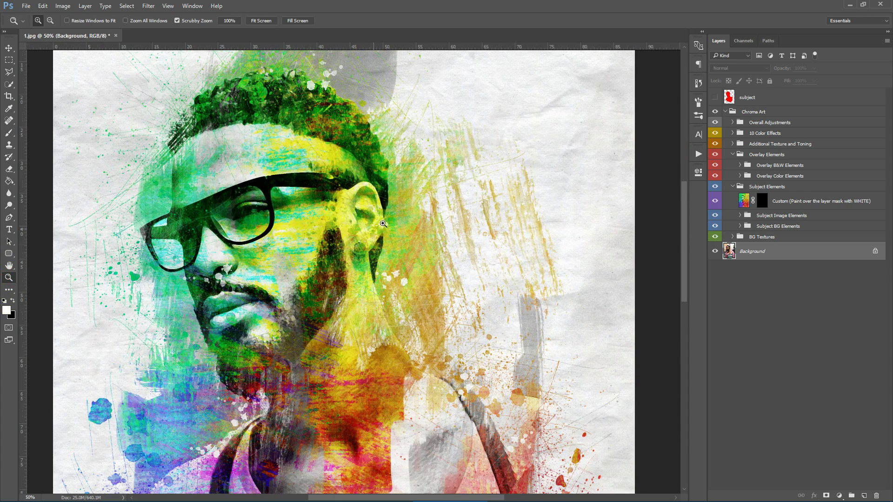
mouse_move(688, 239)
left_mouse_down()
mouse_move(686, 208)
mouse_move(691, 349)
mouse_move(687, 231)
left_mouse_up()
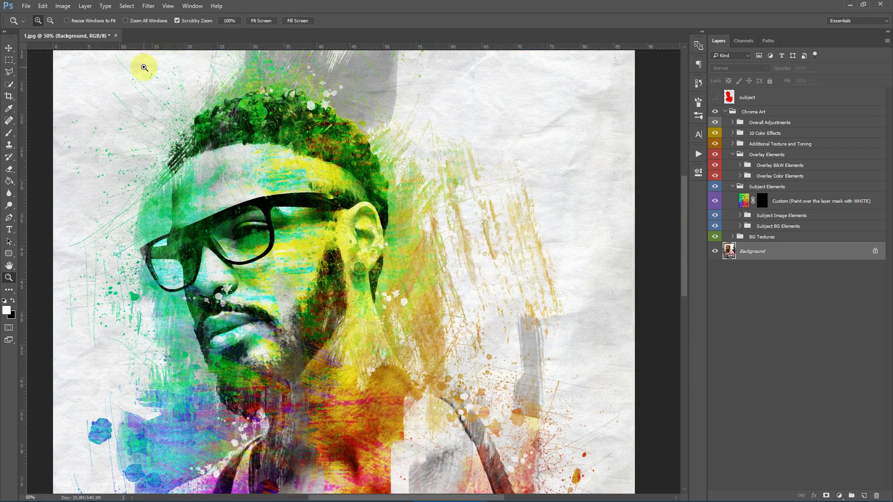
left_click(271, 22)
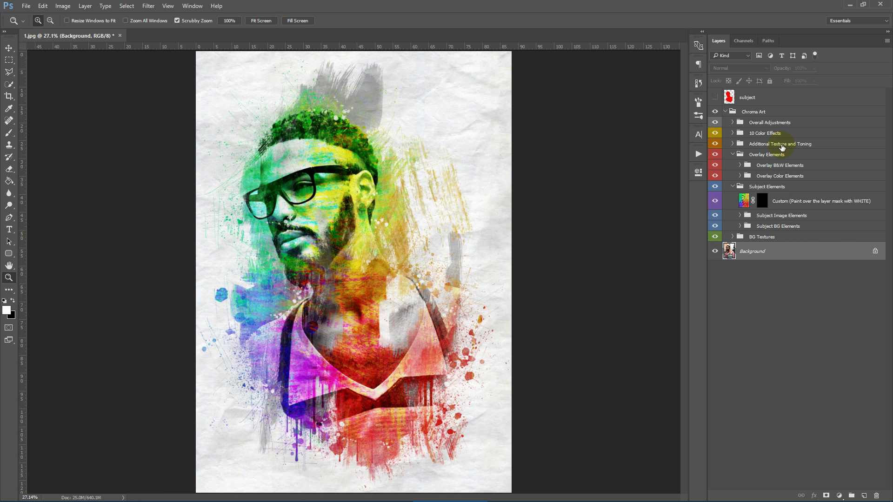
Preview the BG Texture (Dark) layer in the BG Textures group against the light texture, leaving the dark one hidden and the group collapsed.
left_click(774, 238)
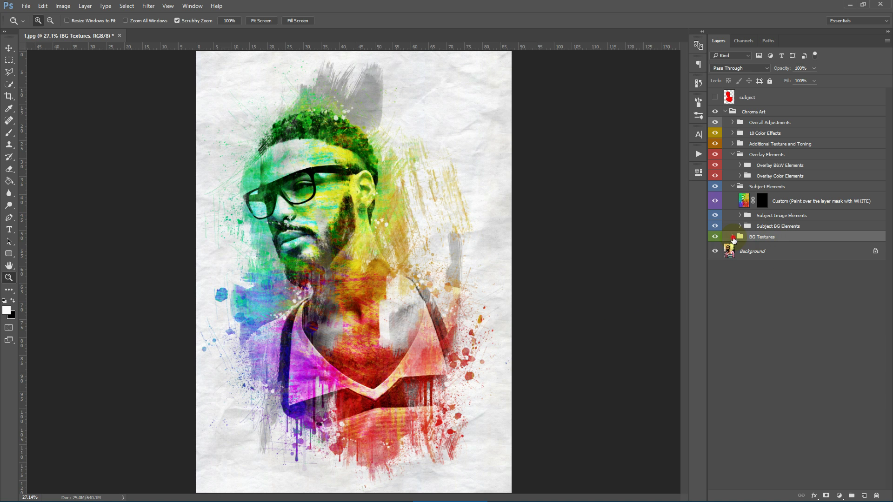
left_click(733, 237)
left_click(785, 272)
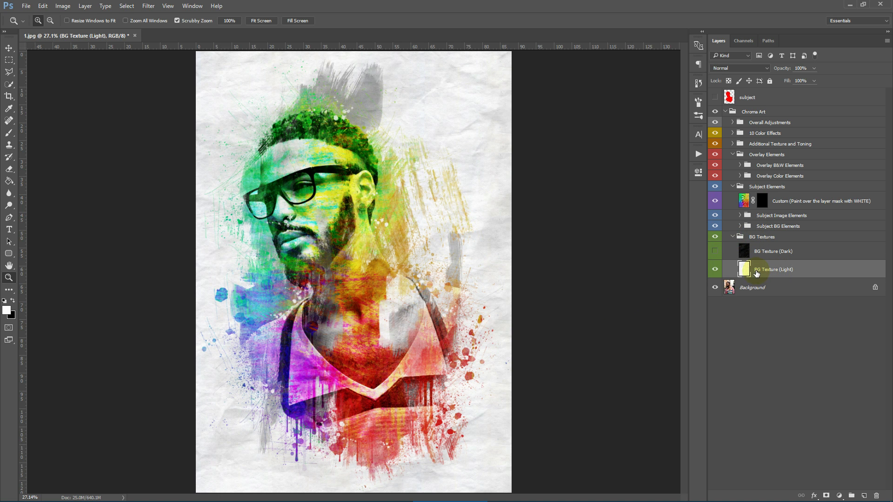
left_click(342, 199)
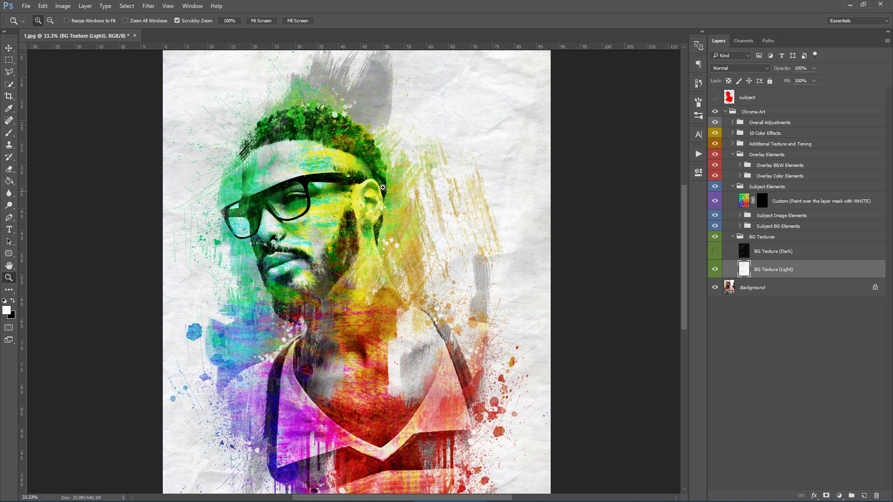
left_click(715, 251)
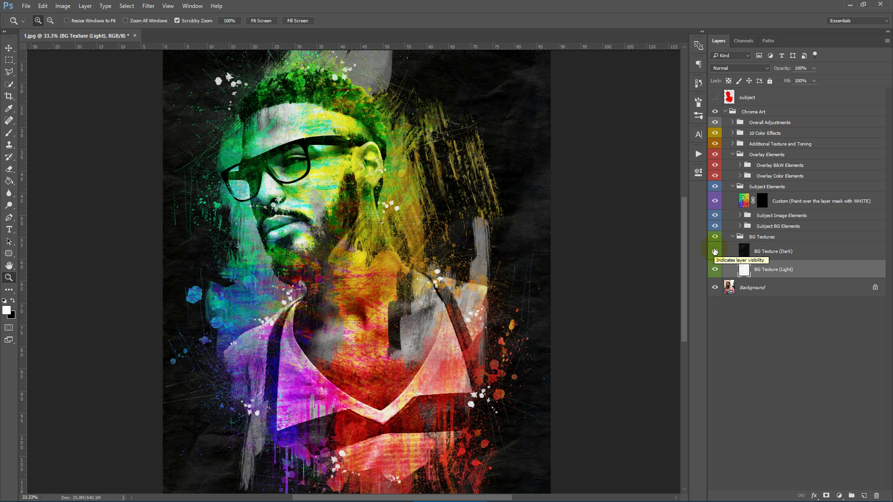
left_click(715, 251)
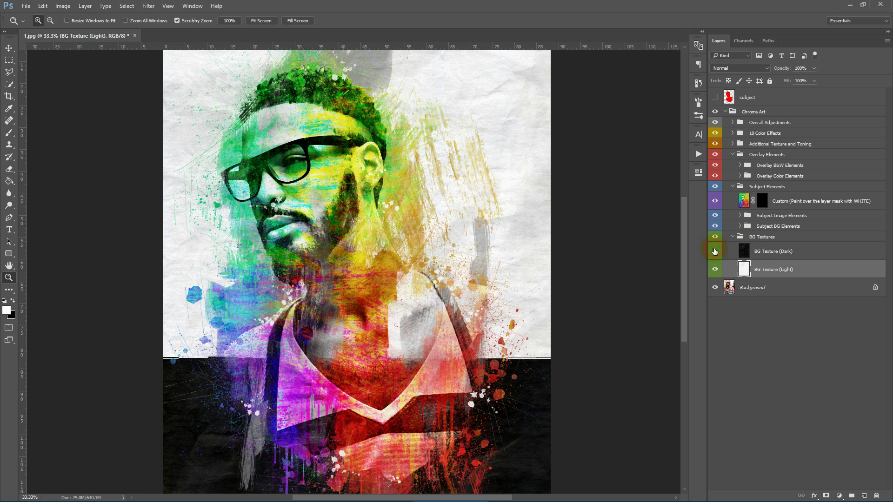
left_click(794, 228)
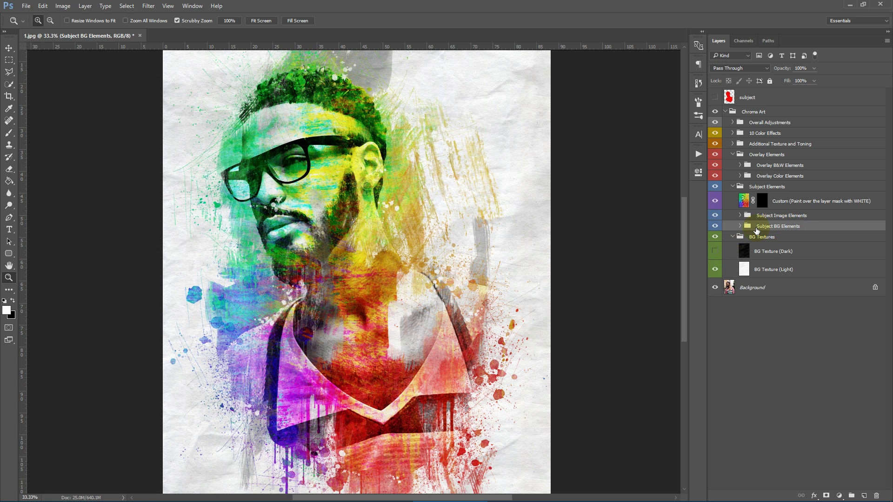
left_click(733, 238)
Compare the artwork with the Subject Elements group hidden and shown.
left_click(765, 188)
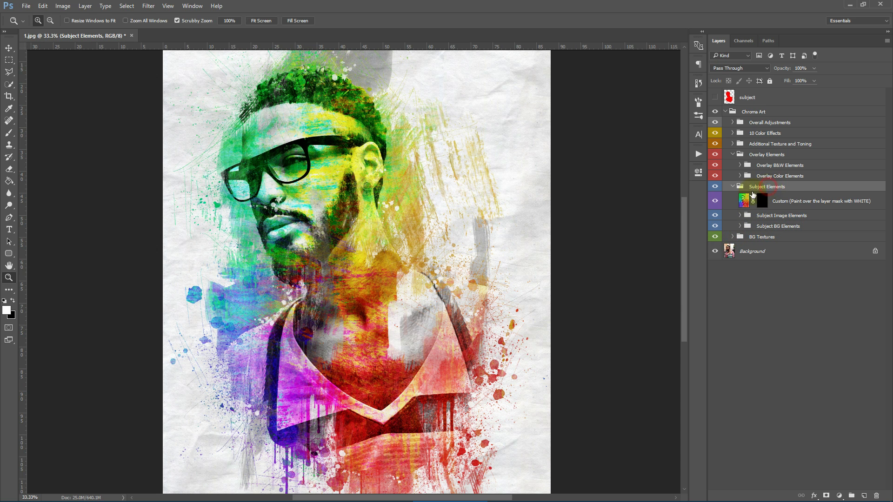
left_click(715, 187)
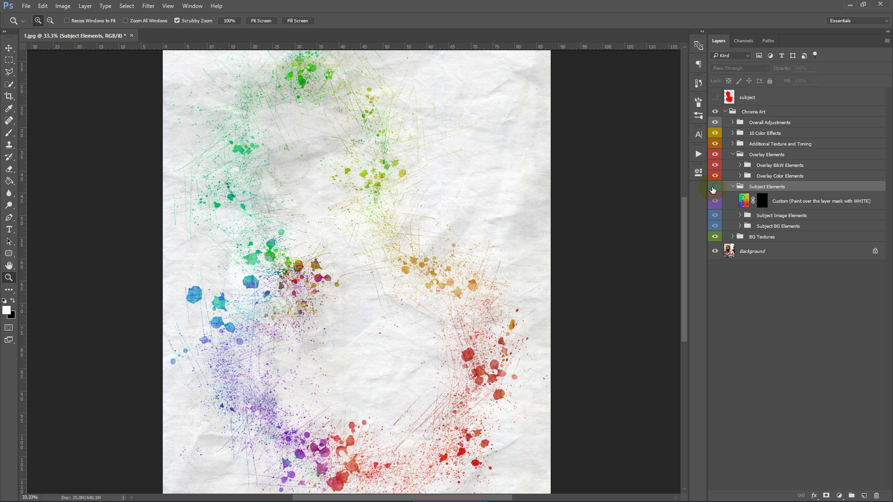
left_click(714, 187)
Compare the artwork with the Subject BG Elements group hidden and shown, leaving the group visible.
left_click(784, 227)
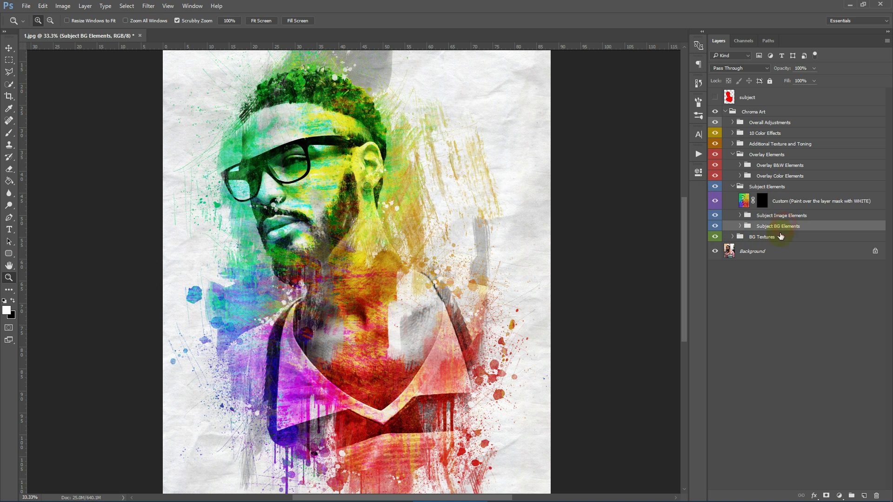
left_click(715, 226)
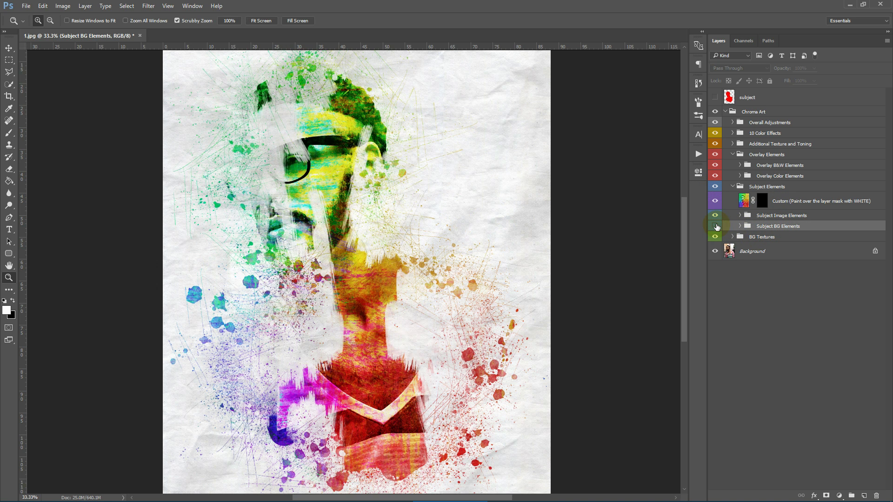
left_click(716, 226)
left_click(717, 227)
left_click(715, 226)
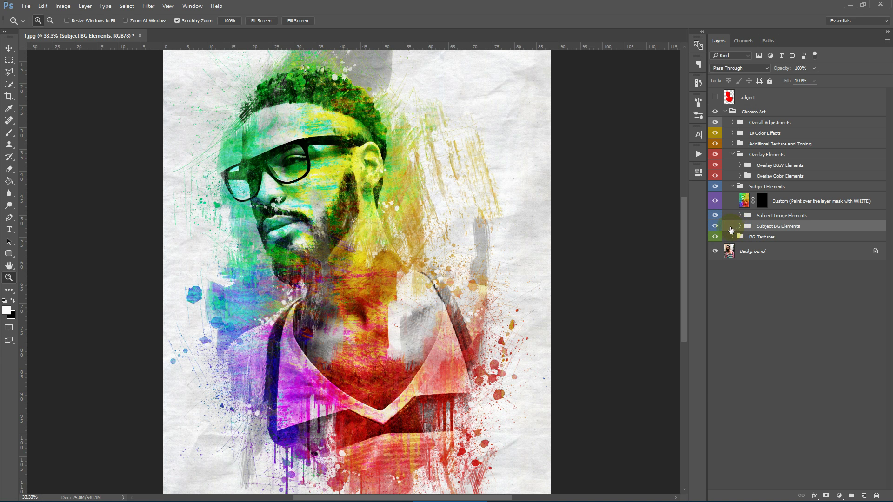
left_click(716, 226)
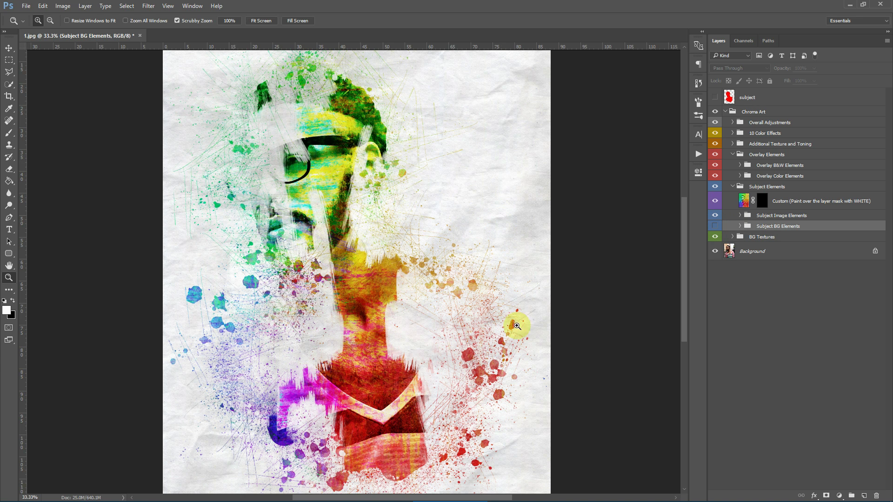
left_click(715, 226)
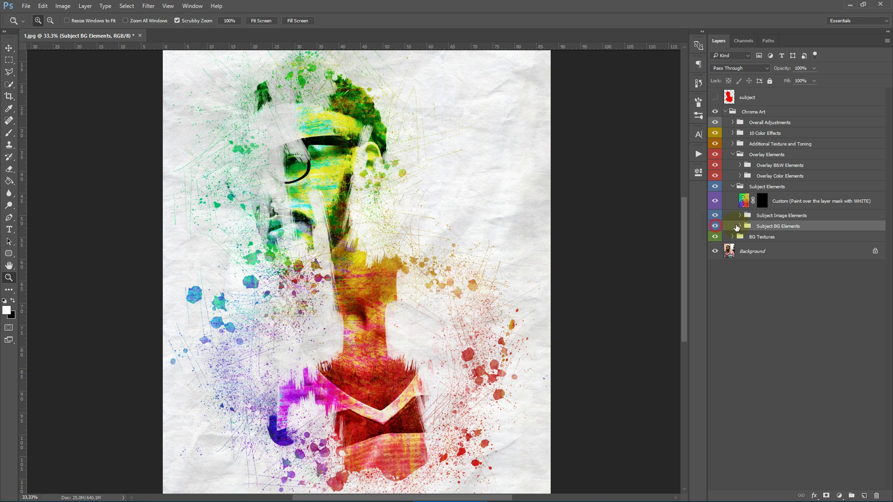
Expand the Subject BG Elements group and check what its BG B&W Level layer contributes by hiding and reshowing it.
left_click(740, 227)
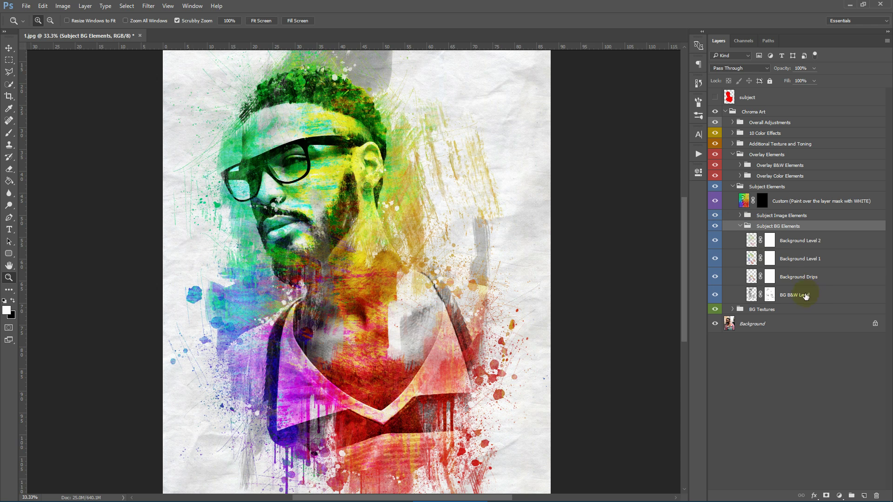
left_click(818, 295)
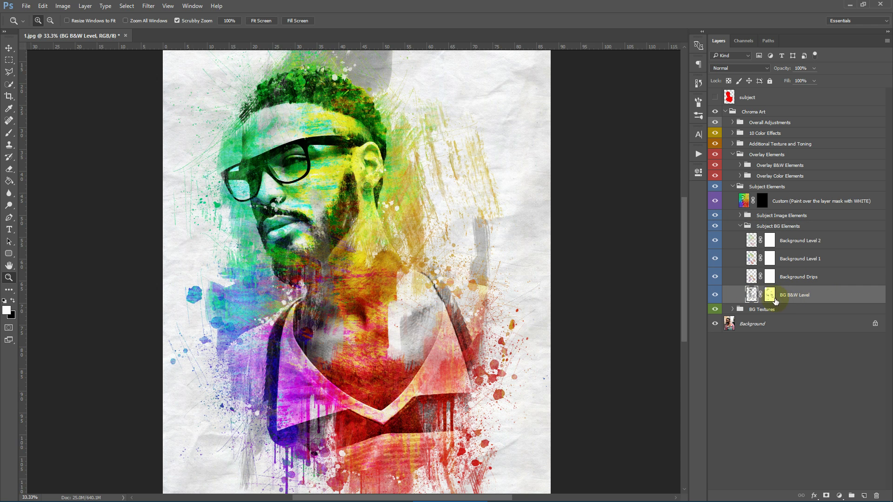
left_click(714, 296)
left_click(714, 296)
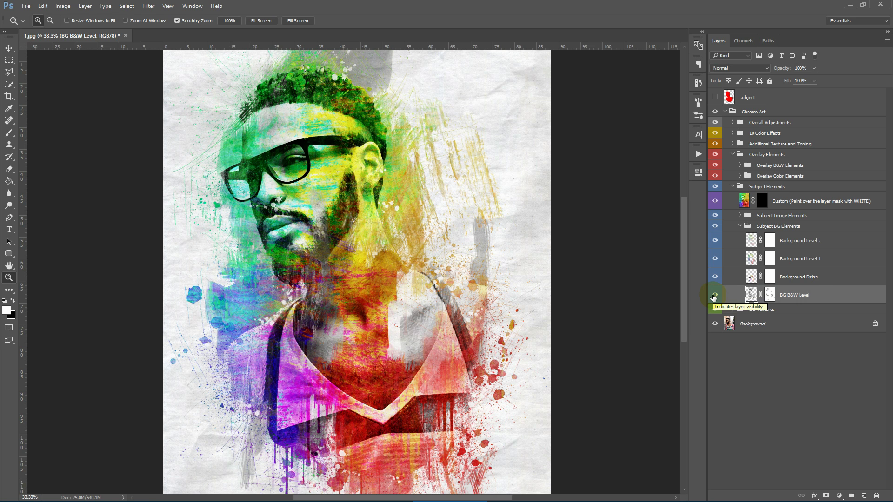
Check the paint drips below the chest by hiding and reshowing the Background Drips layer.
left_click(814, 283)
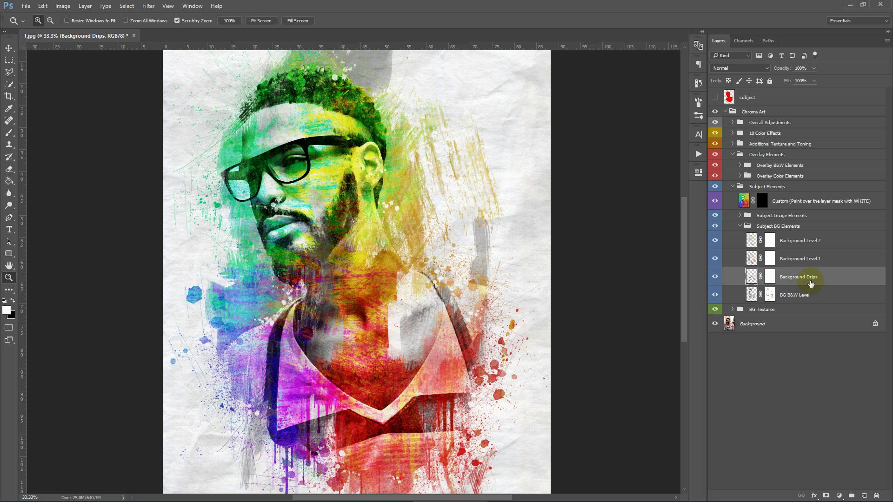
left_click_drag(684, 283, 684, 309)
left_click(715, 278)
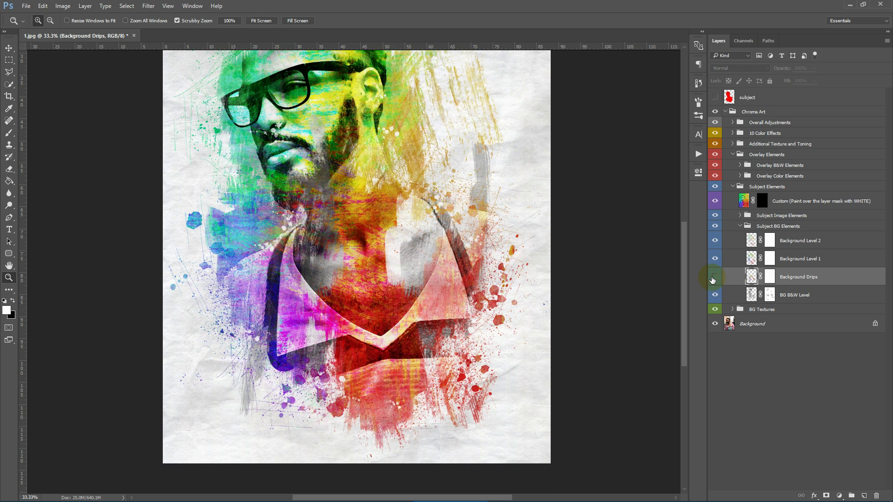
left_click(713, 278)
Try extra drips with a duplicate of the Background Drips layer moved lower and slightly right, and delete the copy.
right_click(852, 277)
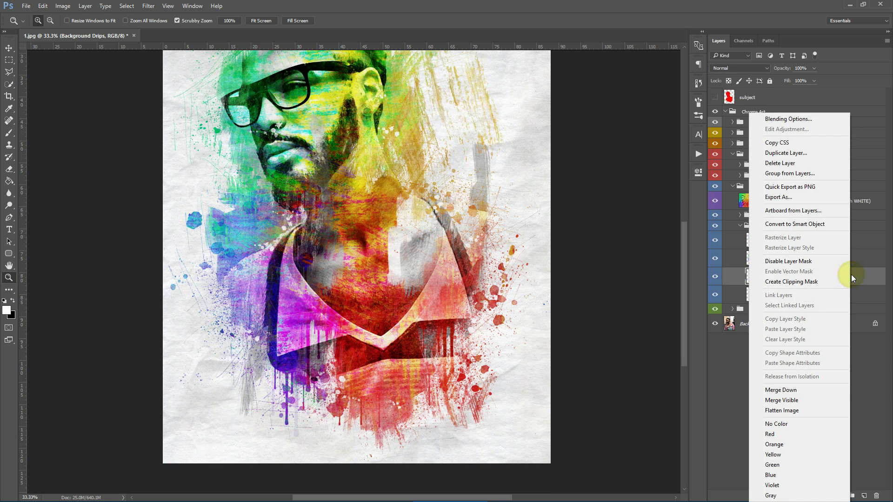
left_click(791, 153)
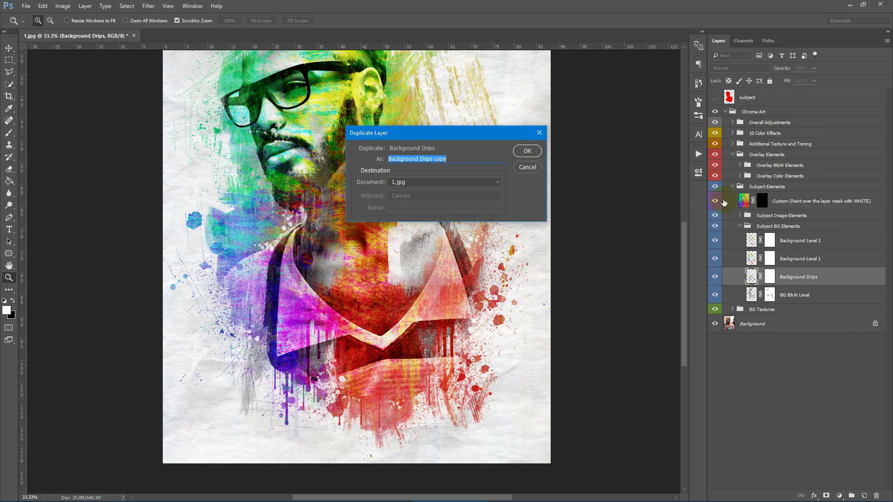
left_click(517, 152)
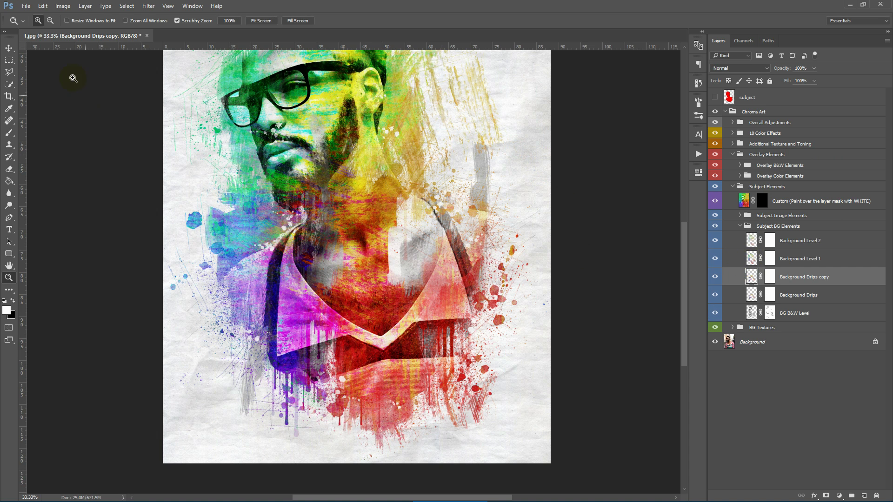
left_click(8, 49)
left_click_drag(385, 347, 403, 376)
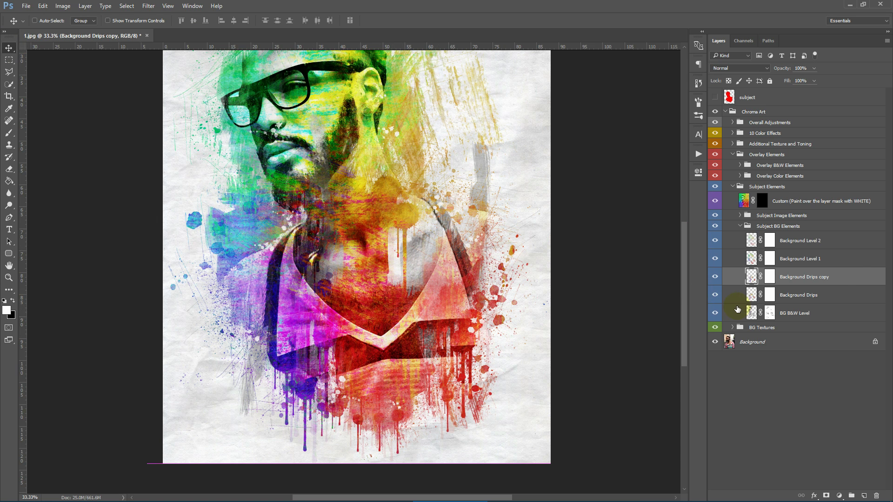
left_click_drag(849, 281, 876, 496)
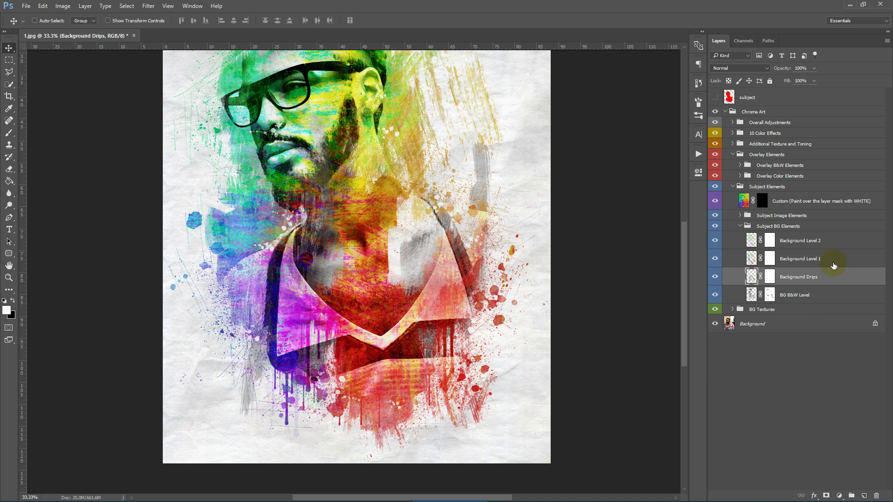
Compare the artwork with the Background Level 1 layer hidden and shown, leaving it visible and active.
left_click(805, 261)
left_click(716, 259)
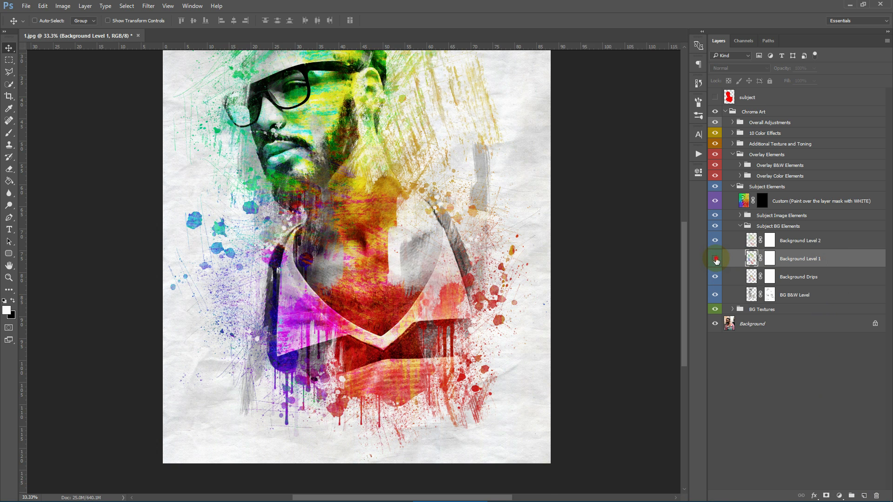
left_click(716, 260)
scroll(415, 237, "up", 3)
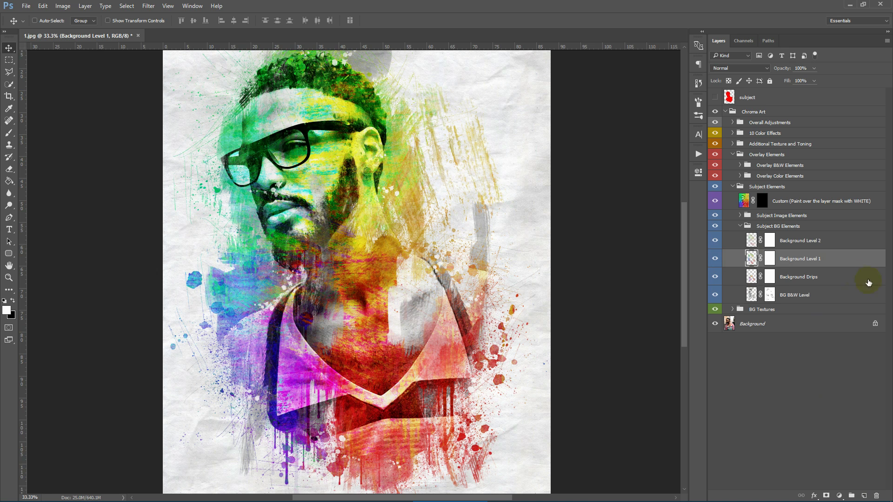
left_click(795, 241)
left_click(805, 260)
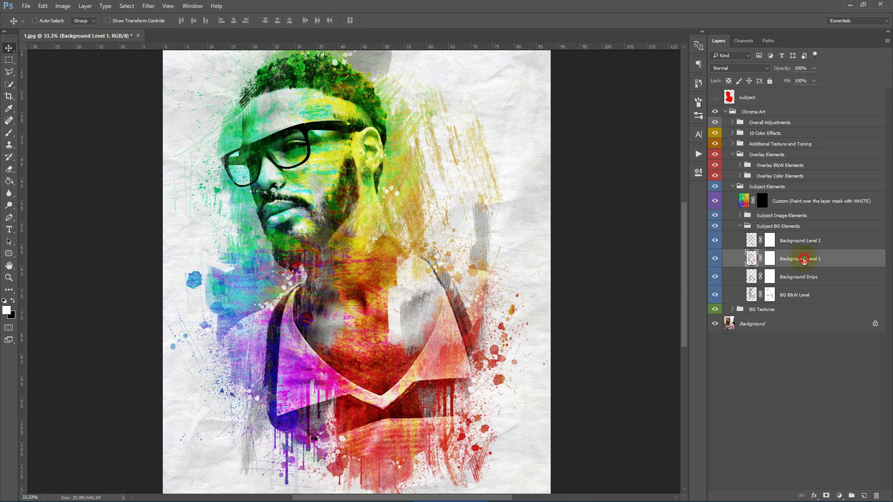
Compare the artwork with the Background Level 1 and Background Level 2 layers each hidden and shown again.
left_click(715, 260)
left_click(715, 259)
left_click(815, 241)
left_click(712, 241)
left_click(713, 241)
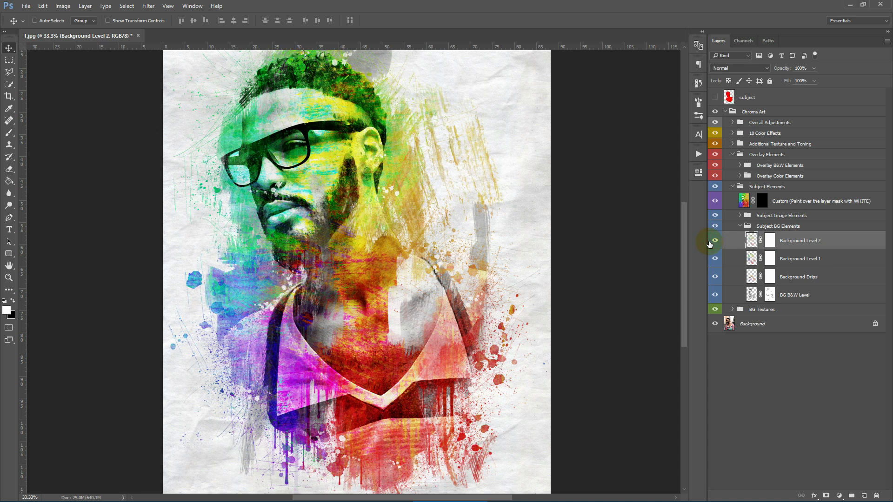
Target the Background Level 1 layer mask and set up the 1600 px brush with black as the foreground color.
left_click(787, 261)
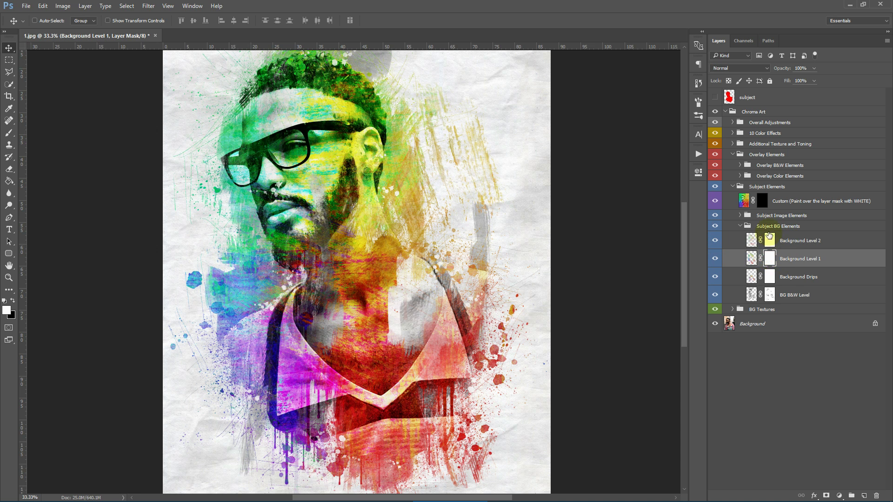
left_click(9, 134)
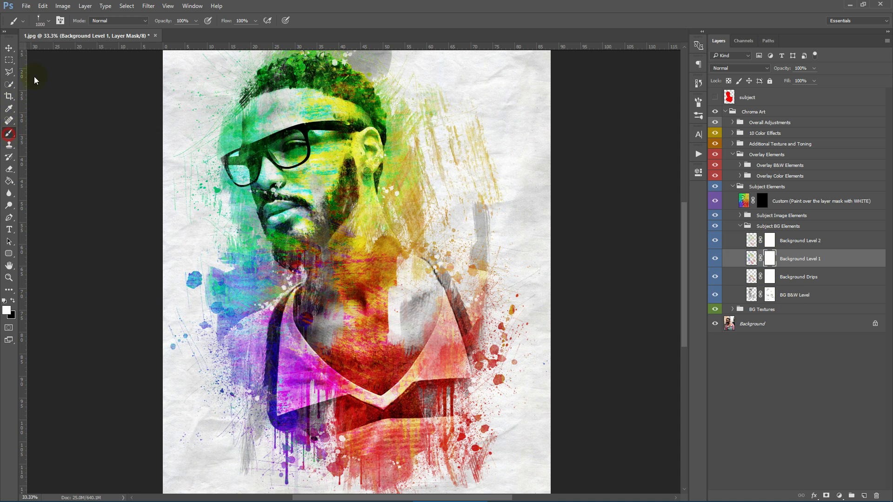
left_click(43, 21)
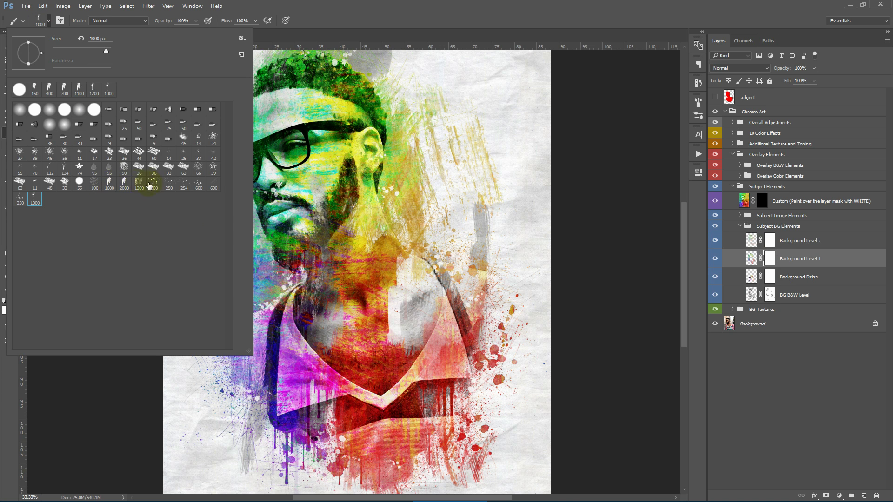
double_click(112, 185)
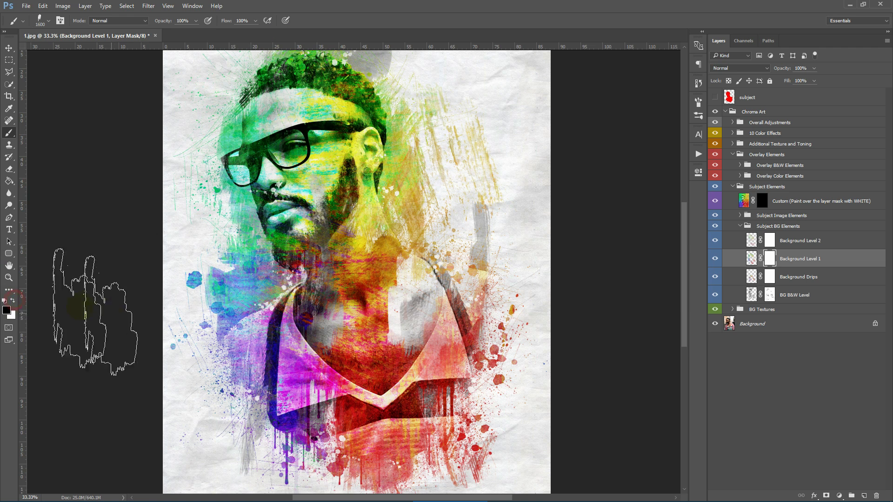
Try masking out Background Level 1 on both sides of the face by painting black on its layer mask.
left_click(770, 258)
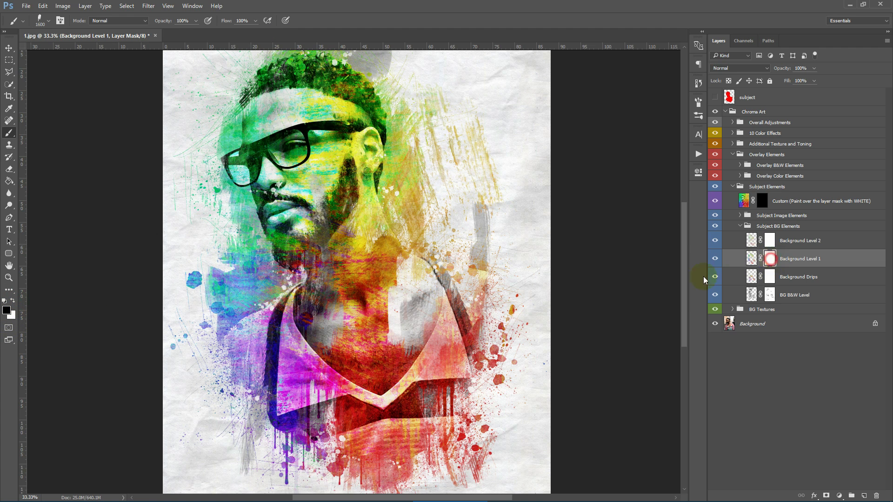
left_click(417, 181)
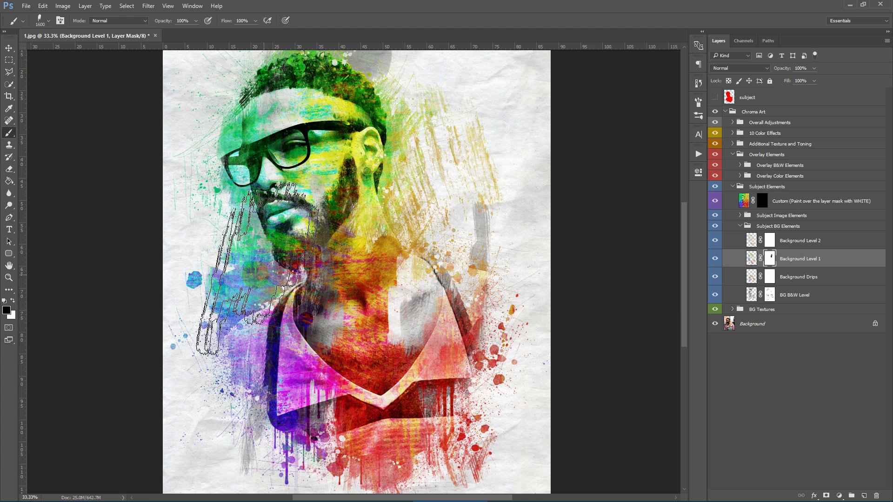
left_click(202, 187)
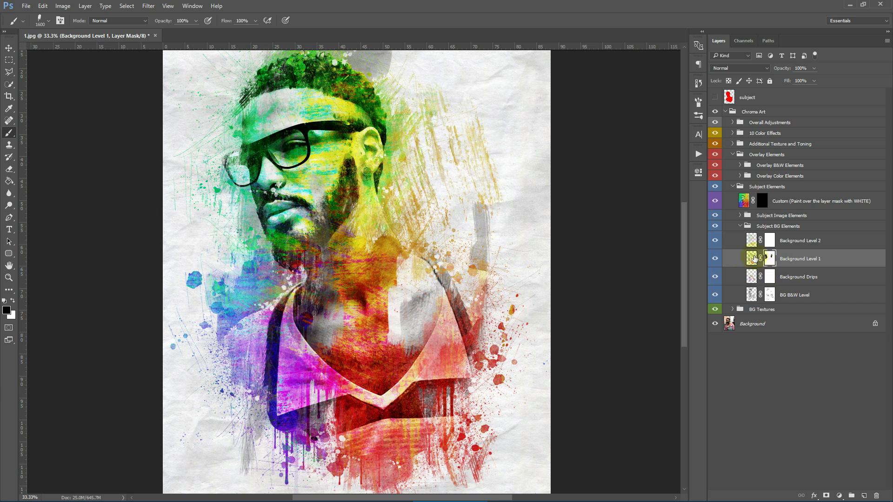
Paint black on the Background Level 2 layer mask to remove the yellow strokes beside the neck and ear.
left_click(770, 241)
left_click(500, 202)
left_click(456, 130)
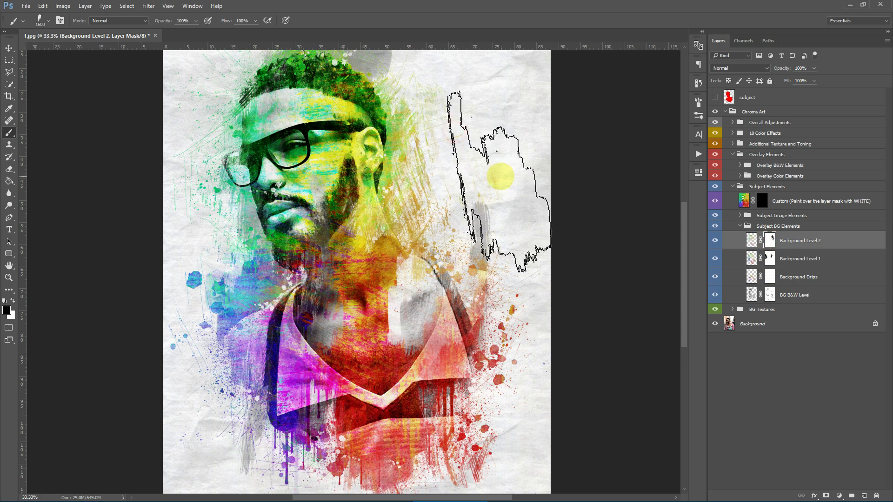
left_click(472, 135)
left_click(446, 216)
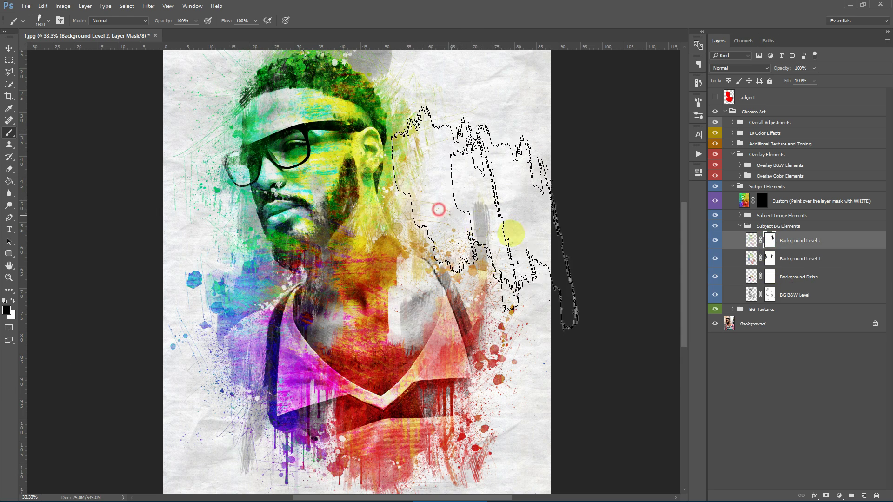
Fill the Background Level 1 layer mask with white to restore its painted-out areas, and swap the foreground and background colors.
left_click(770, 259)
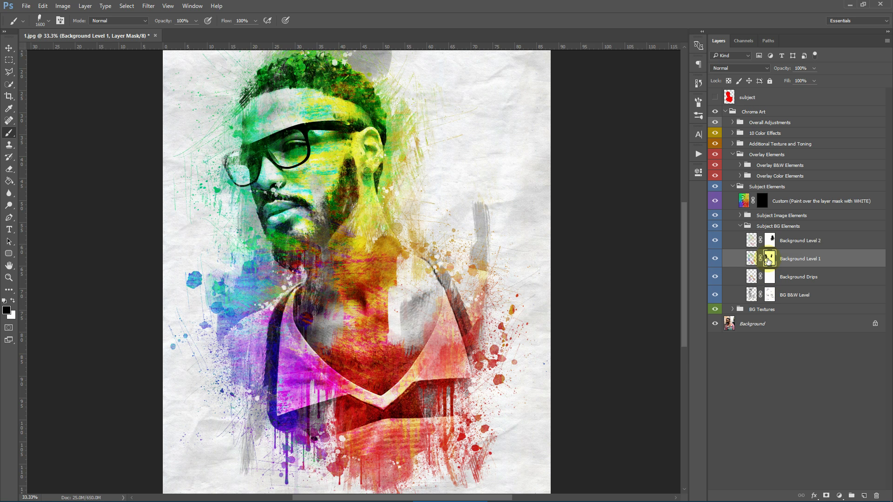
key("ctrl+BackSpace")
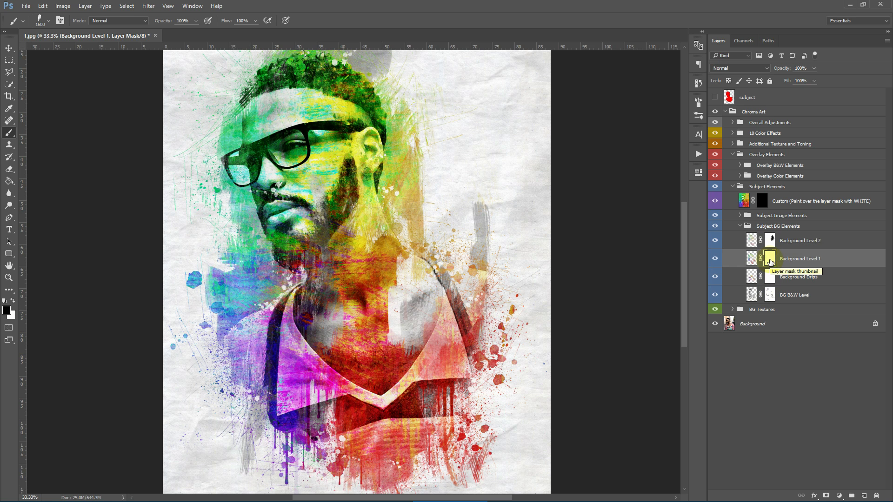
key("x")
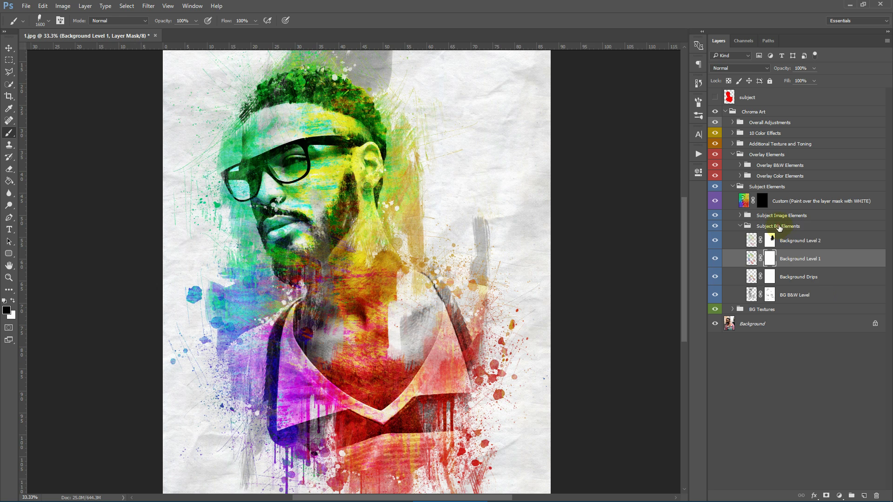
Collapse the Subject BG Elements group and compare the artwork with the Subject Image Elements and Subject BG Elements groups hidden and shown.
left_click(744, 227)
left_click(741, 226)
left_click(801, 216)
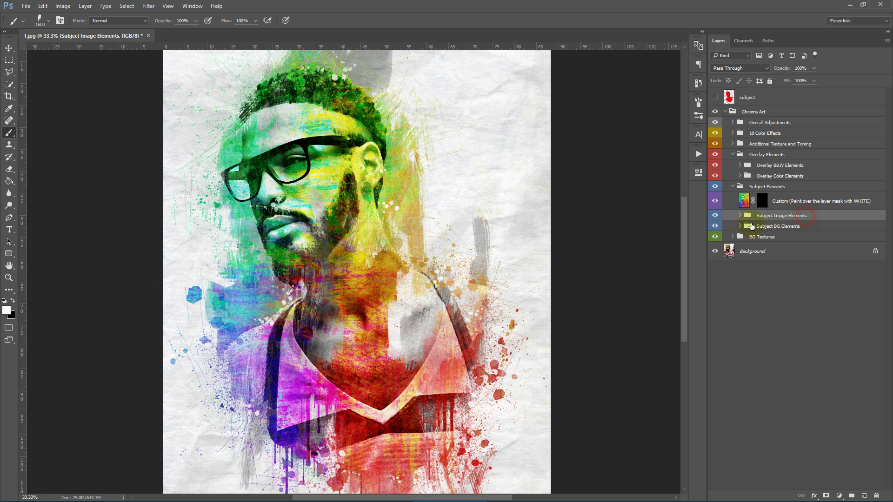
left_click(715, 217)
left_click(715, 217)
left_click(715, 226)
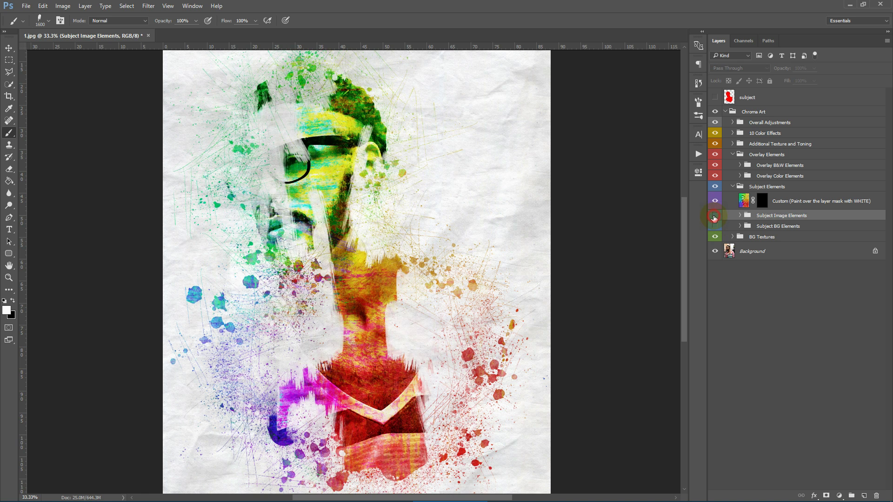
left_click(715, 216)
left_click(715, 216)
left_click(715, 227)
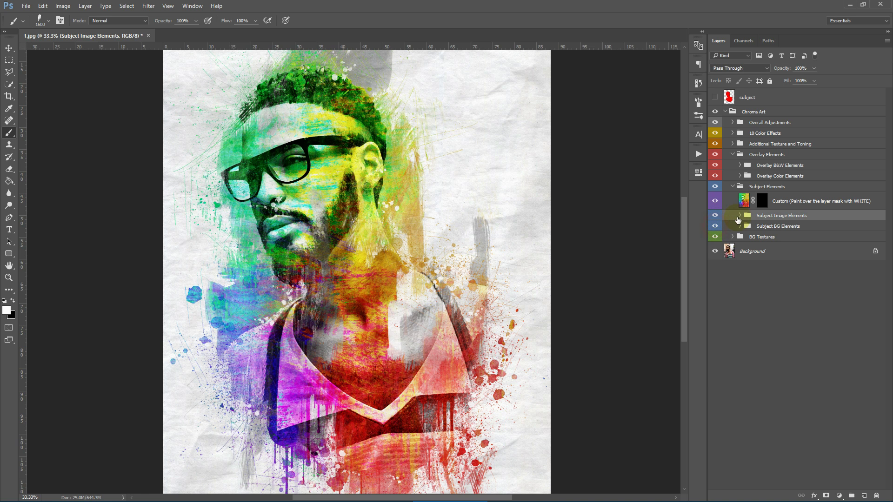
Expand the Subject Image Elements group and examine the Partial Level 3, 2 and 1 layers by toggling them, ending with all three shown.
left_click(740, 215)
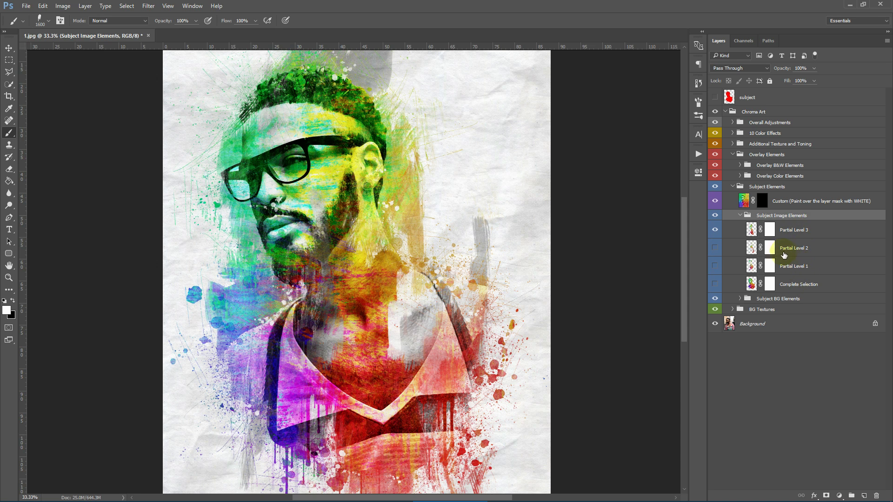
left_click(713, 230)
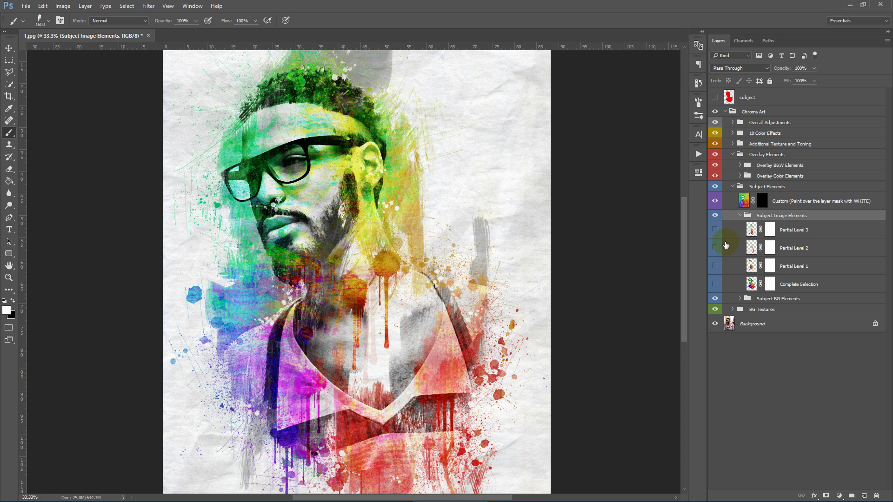
left_click(716, 247)
left_click(716, 248)
left_click(716, 267)
left_click(715, 248)
left_click(716, 230)
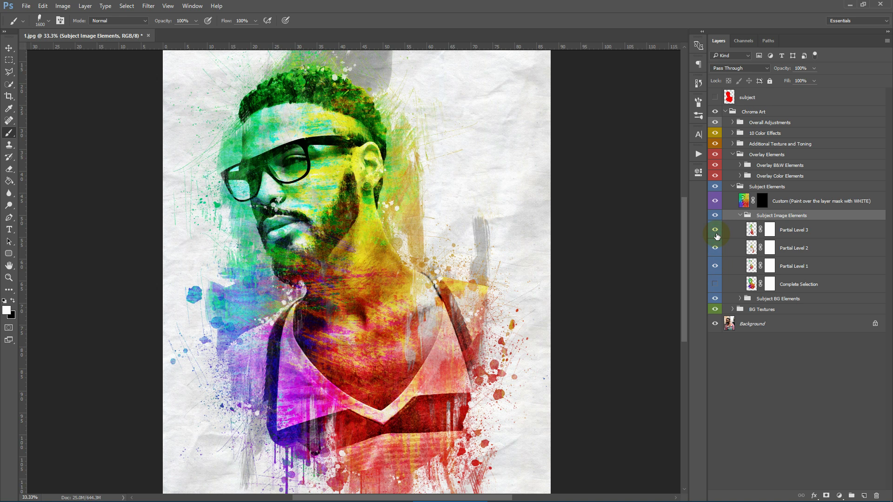
Examine the Complete Selection layer with all three Partial Level layers hidden, and then with the Subject BG Elements group hidden too.
left_click(716, 230)
left_click(715, 248)
left_click(715, 266)
left_click(716, 283)
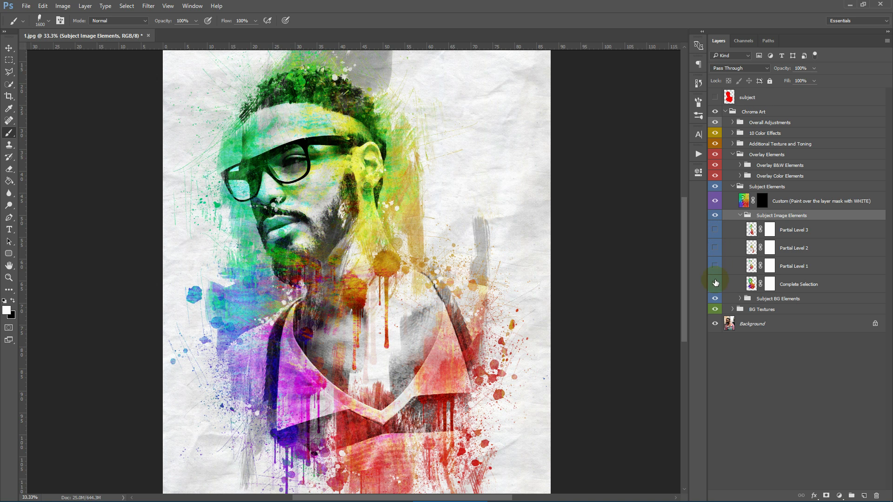
left_click(715, 284)
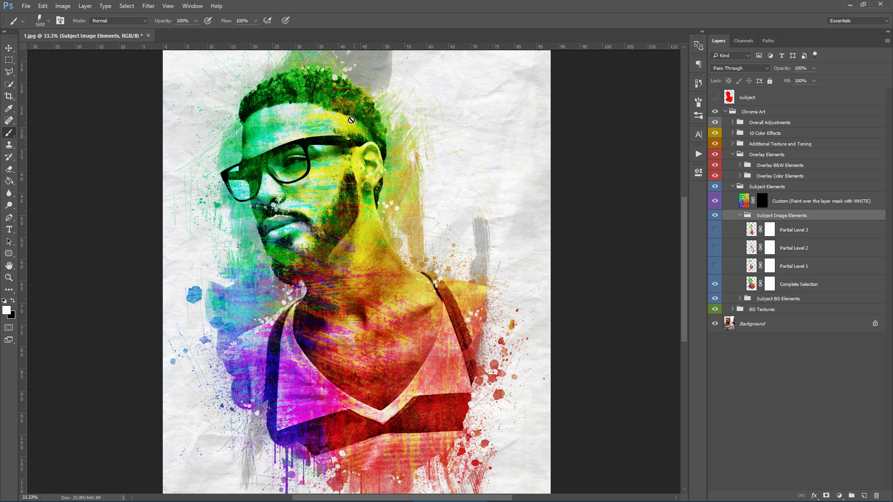
left_click(715, 298)
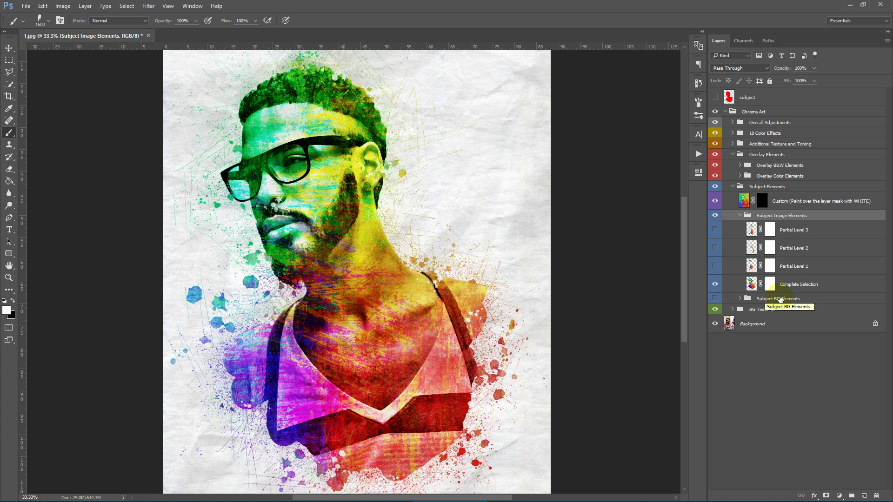
Hide Complete Selection and check what Partial Level 1 and Partial Level 2 show without the Subject BG Elements group.
left_click(715, 284)
left_click(715, 267)
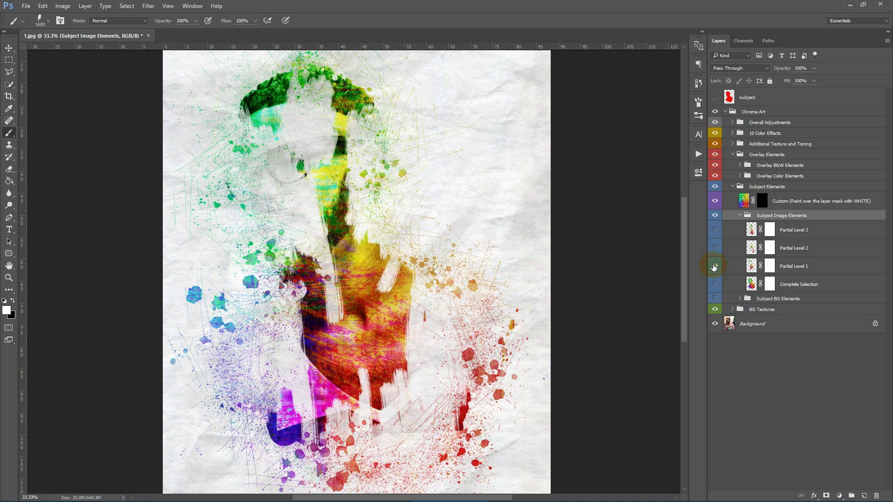
left_click(714, 267)
left_click(716, 244)
left_click(716, 266)
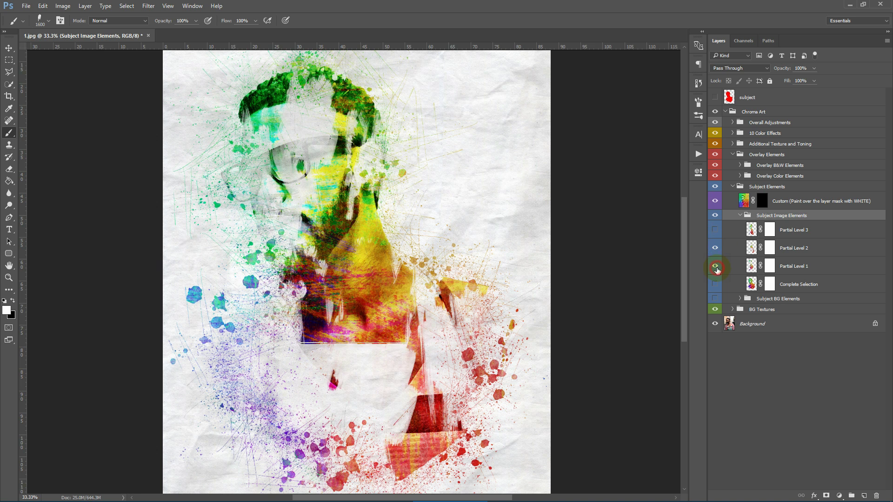
View all Subject Image Elements layers together, restore only Partial Level 3 and the Subject BG Elements group, and collapse Subject Image Elements.
left_click(714, 232)
left_click(716, 284)
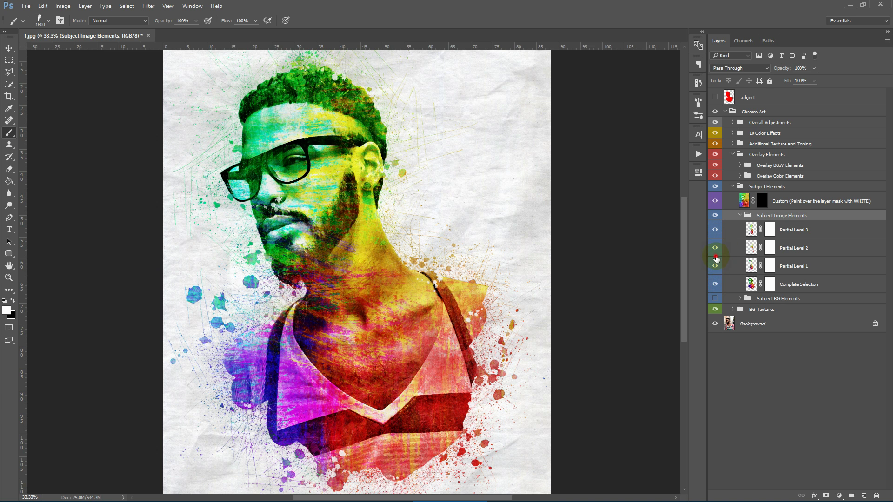
left_click(716, 284)
left_click(715, 298)
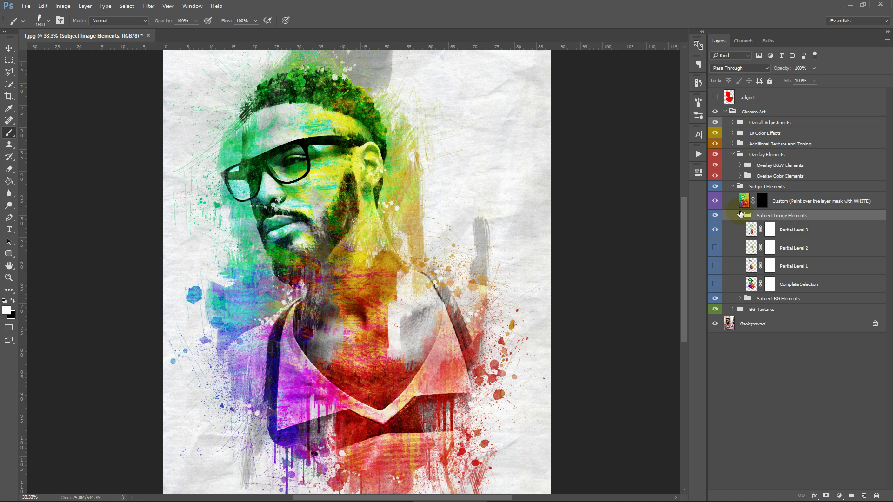
left_click(740, 215)
Paint white on the Custom layer's mask with the textured brush reduced to 1300 px, revealing color above the shoulder and beside the face and ear.
left_click(797, 203)
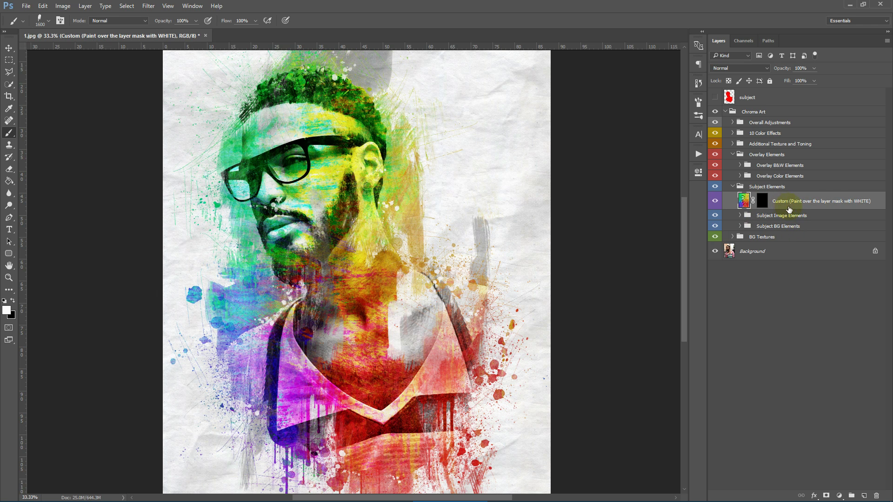
left_click(762, 202)
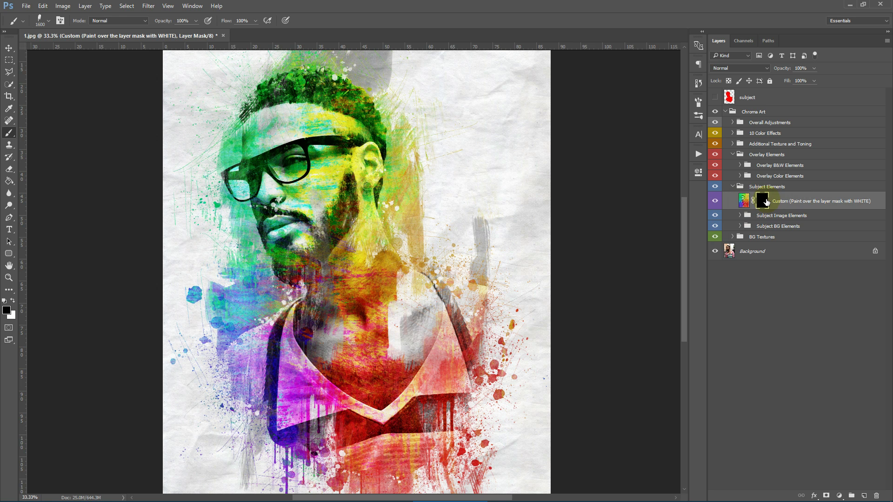
left_click(40, 22)
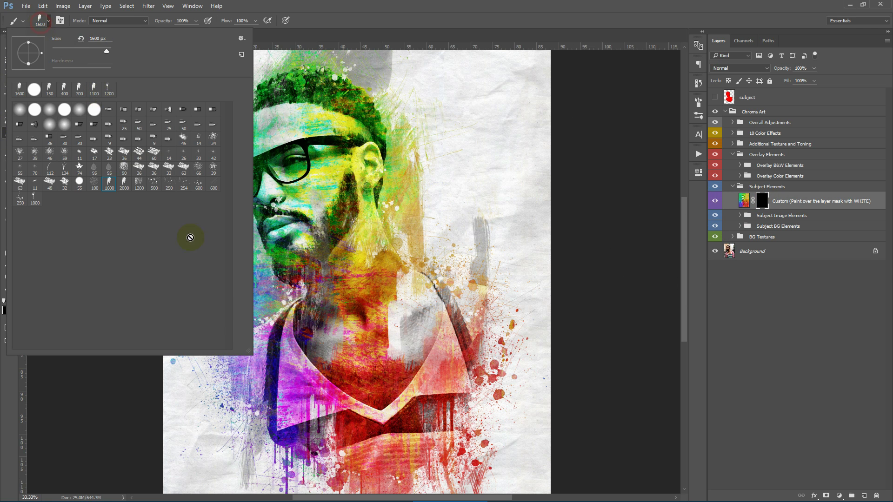
double_click(109, 185)
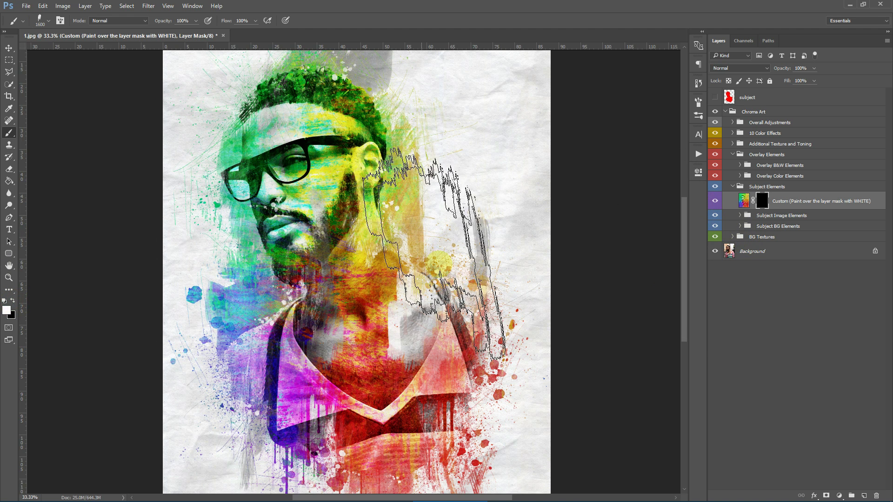
key("bracketleft")
key("bracketleft")
key("bracketleft")
left_click_drag(436, 259, 431, 263)
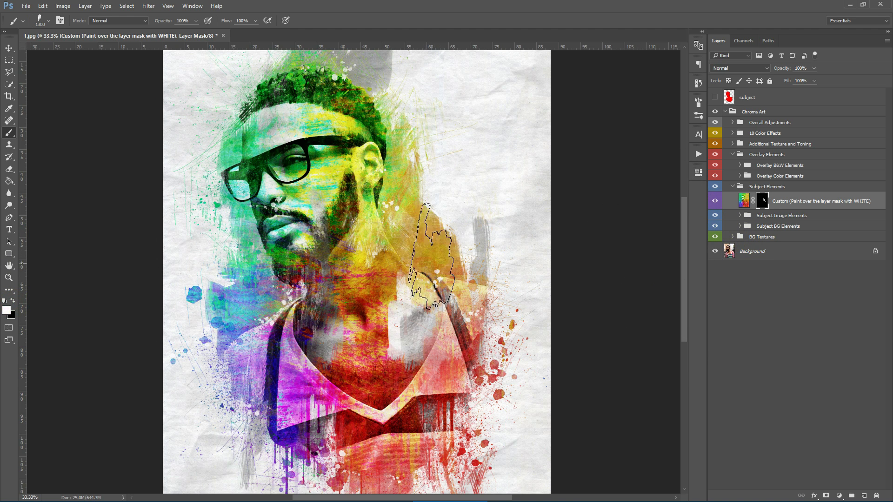
mouse_move(263, 247)
left_mouse_down()
mouse_move(219, 158)
mouse_move(253, 189)
left_mouse_up()
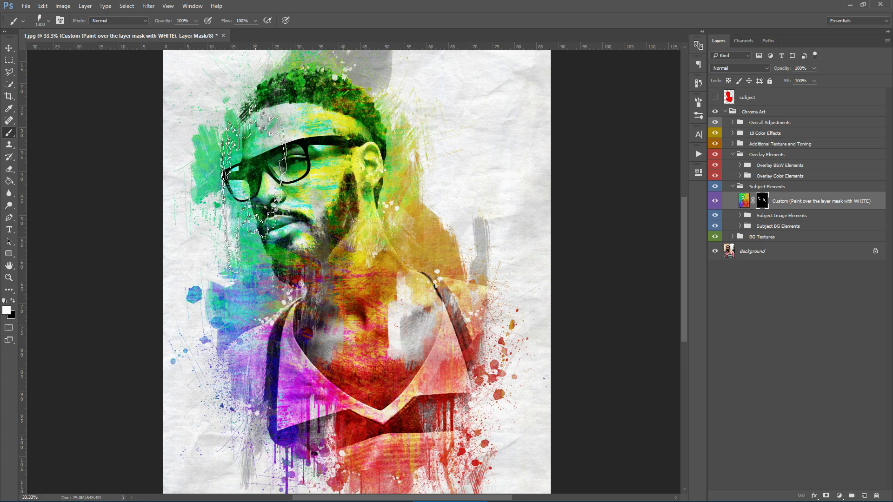
left_click_drag(406, 163, 408, 180)
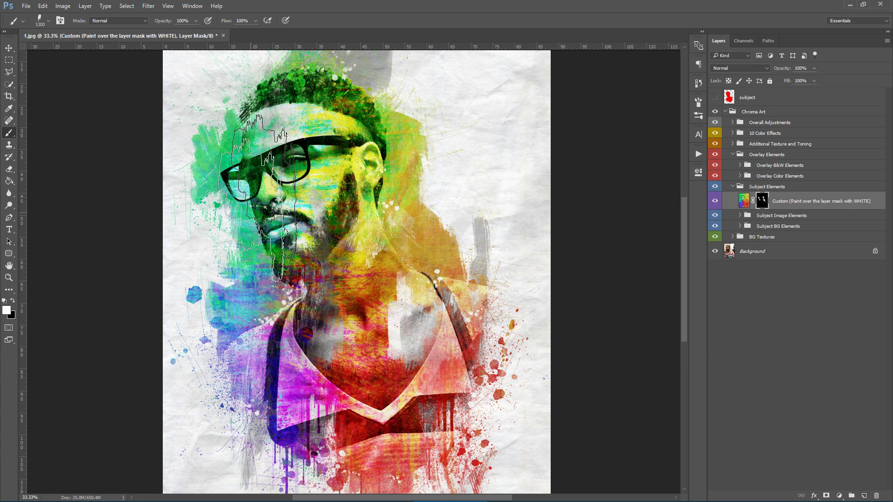
Hide the Subject BG Elements group while only Partial Level 3 stays shown, and collapse Subject Image Elements.
left_click(740, 216)
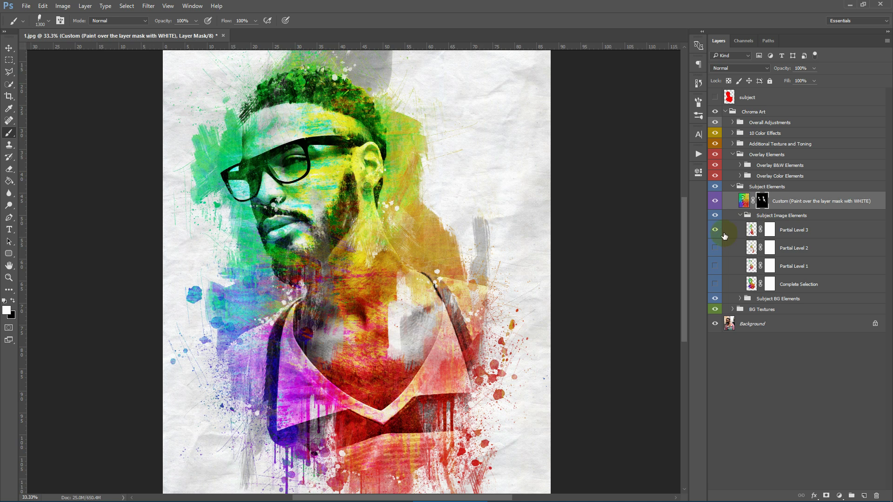
left_click(713, 233)
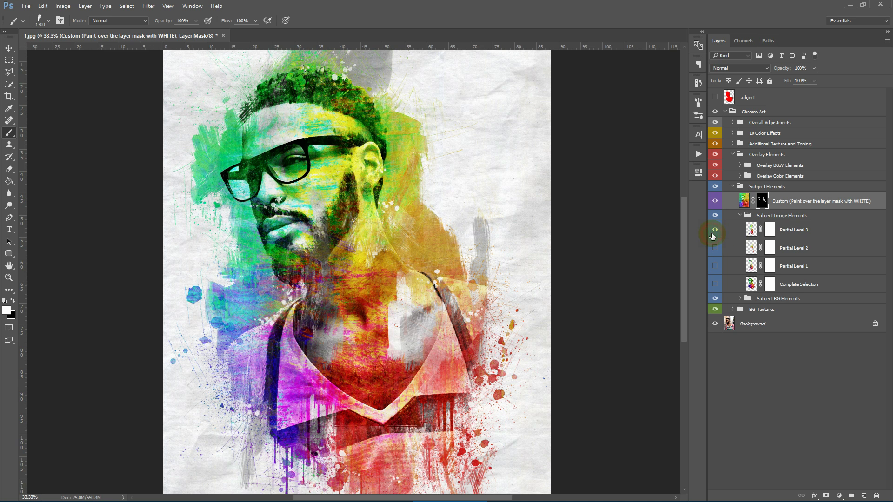
left_click(716, 299)
left_click(715, 300)
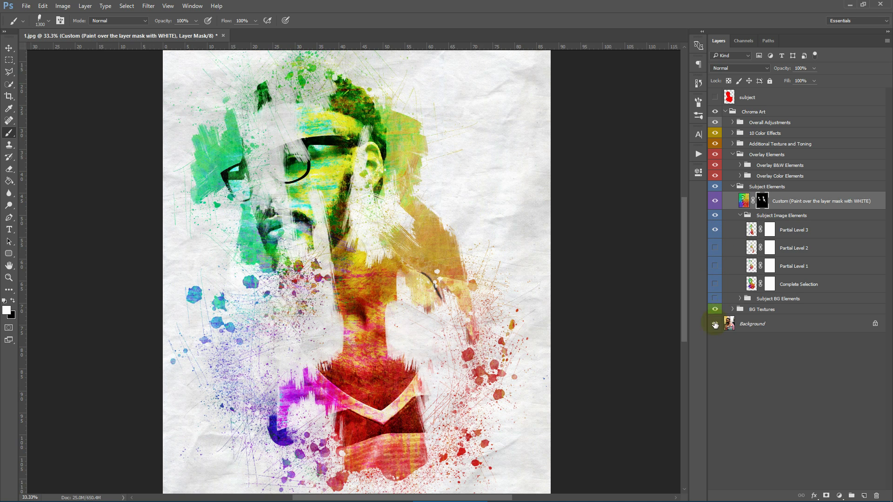
left_click(739, 216)
left_click(739, 217)
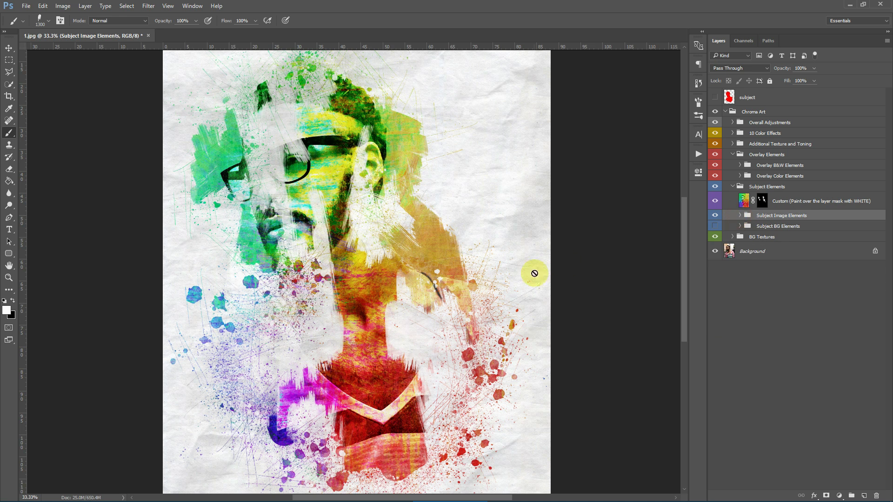
Paint white on the Custom layer's mask with the textured brush to fill in the glasses, mouth, chin and forehead.
left_click(761, 202)
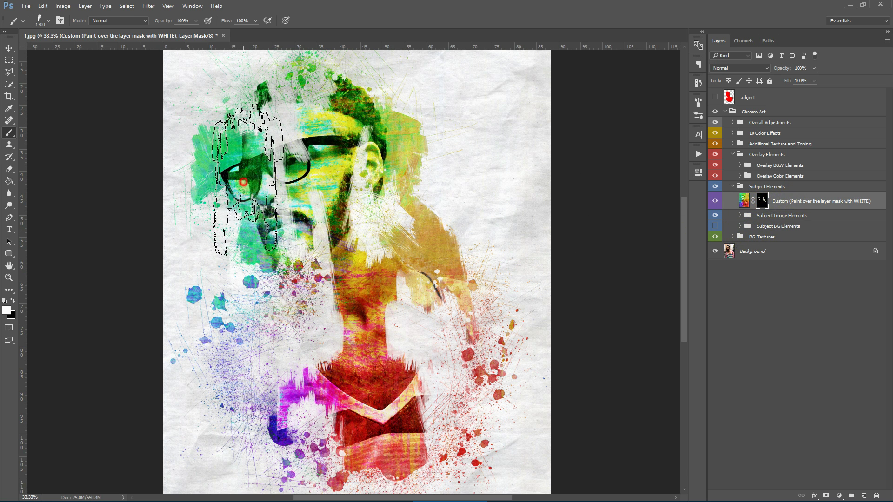
mouse_move(259, 190)
left_mouse_down()
mouse_move(275, 174)
mouse_move(294, 242)
left_mouse_up()
left_click(294, 242)
left_click(283, 132)
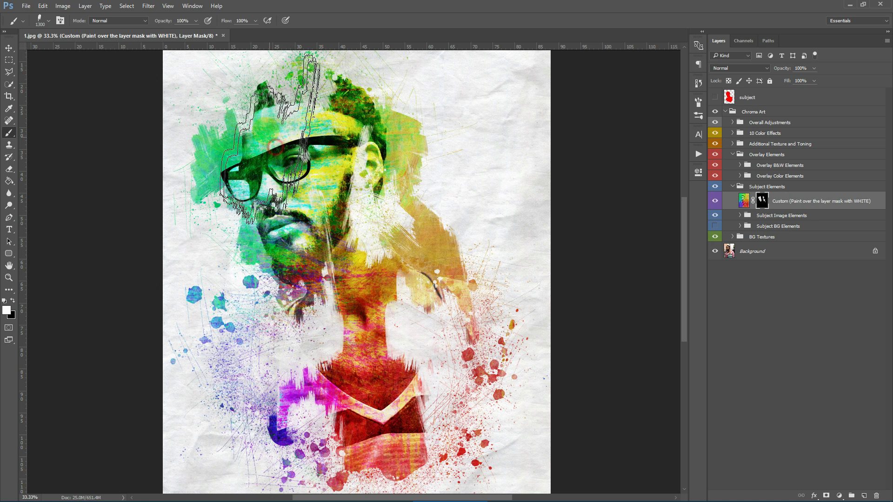
left_click(251, 142)
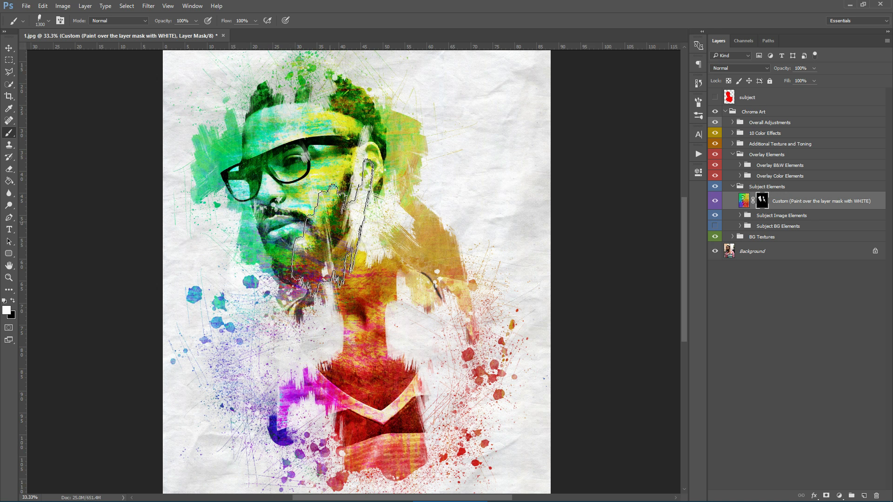
Hide the Custom layer, show the Subject BG Elements group again, and collapse Subject Elements.
left_click(715, 202)
left_click(715, 226)
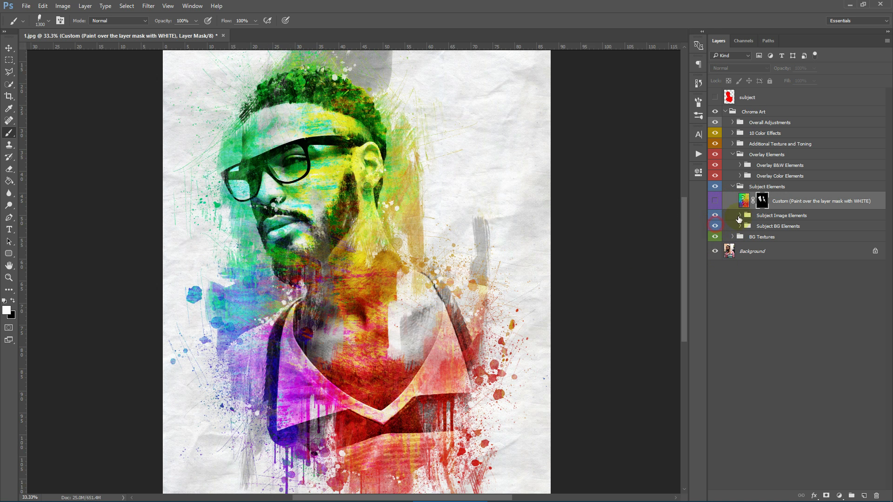
left_click(733, 186)
Compare the artwork with and without the Overlay Elements group, leaving the group shown.
left_click(784, 177)
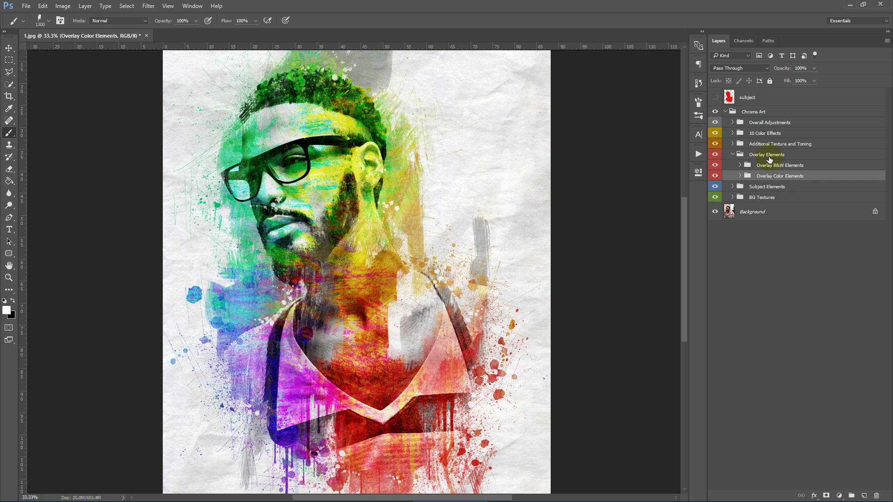
left_click(770, 159)
left_click(716, 155)
left_click(716, 155)
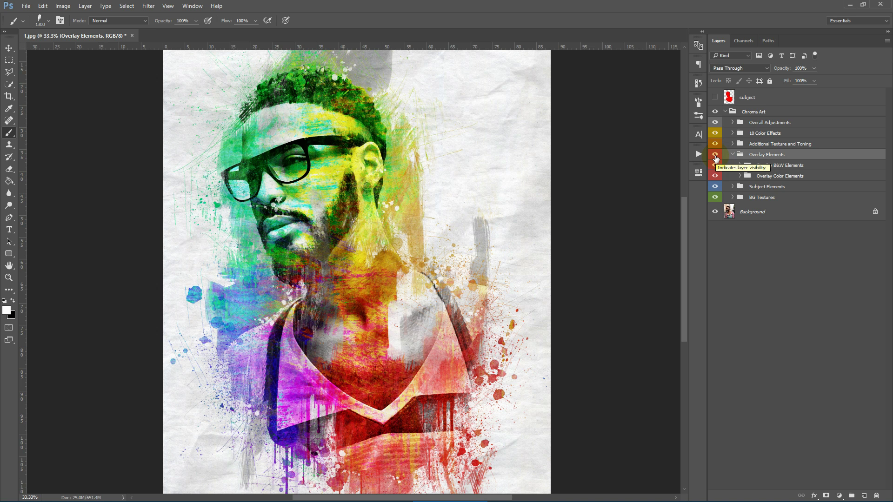
left_click(716, 158)
left_click(715, 157)
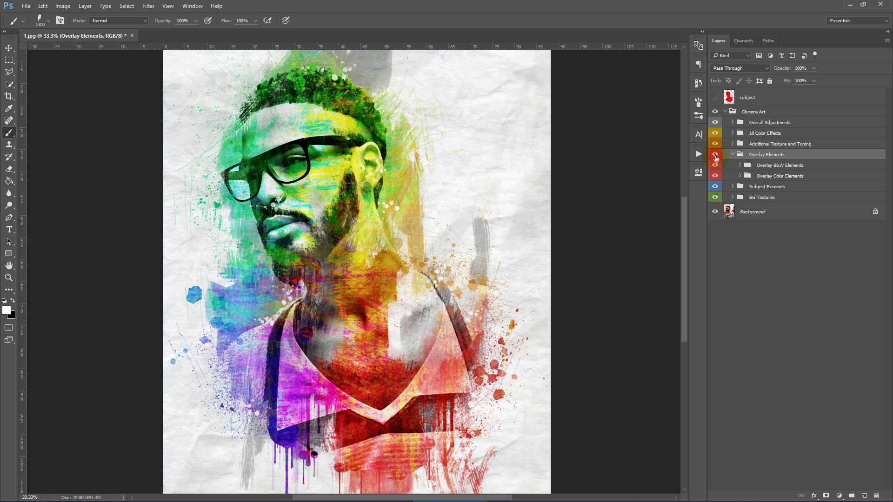
Compare the artwork with and without Overlay Color Elements and Overlay B&W Elements, one group at a time.
left_click(778, 176)
left_click(712, 176)
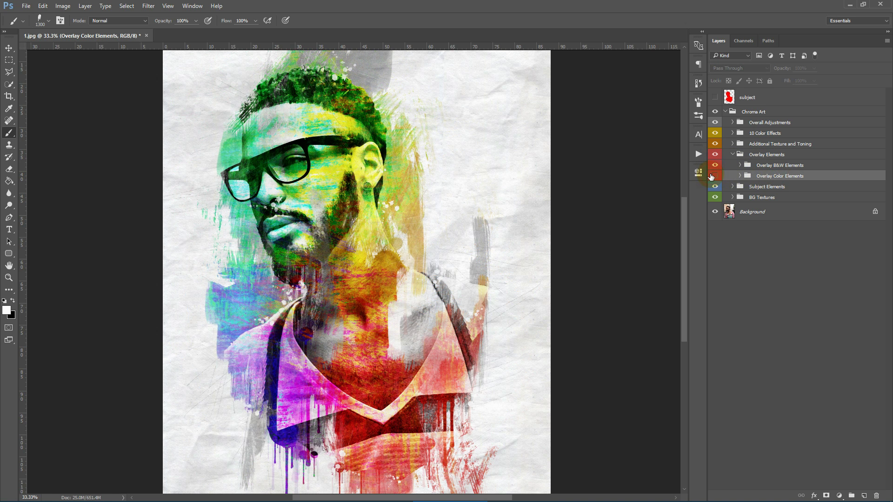
left_click(712, 176)
left_click(768, 165)
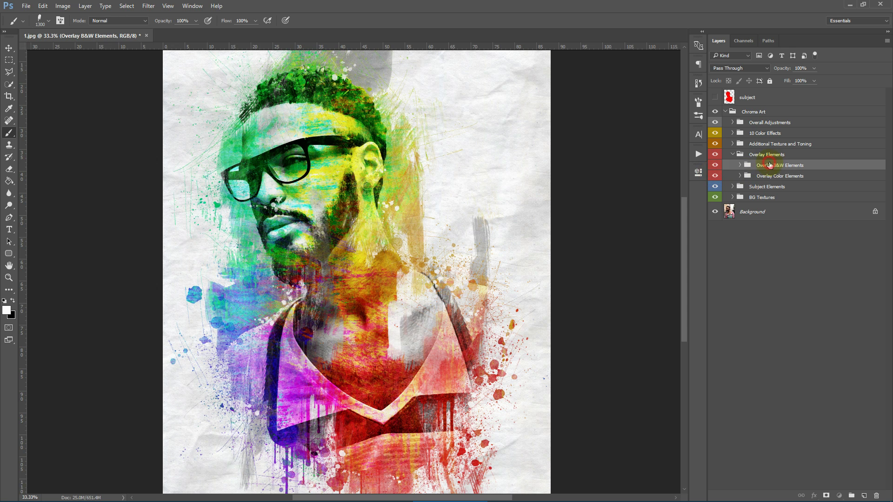
left_click(715, 165)
left_click(714, 166)
Expand Overlay Color Elements and paint black on the Overlay Splatters 1 and 2 masks to erase splatters beside the shoulders and chest.
left_click(739, 177)
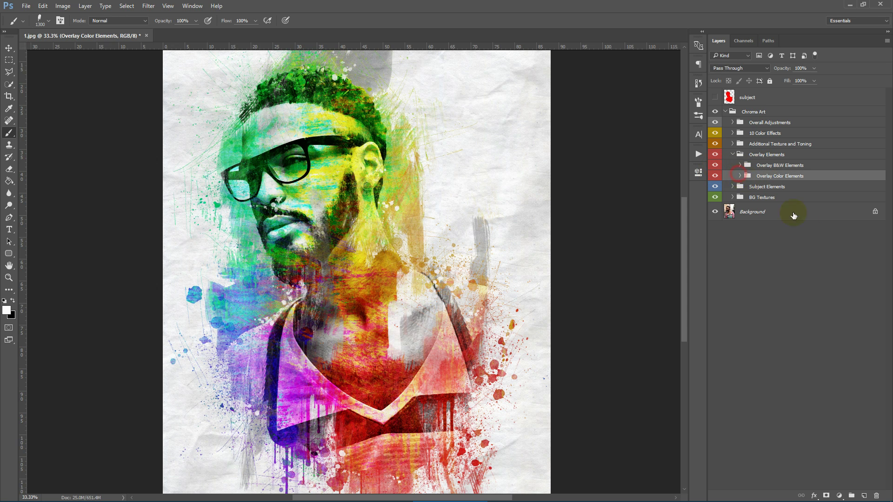
left_click(740, 176)
left_click(799, 191)
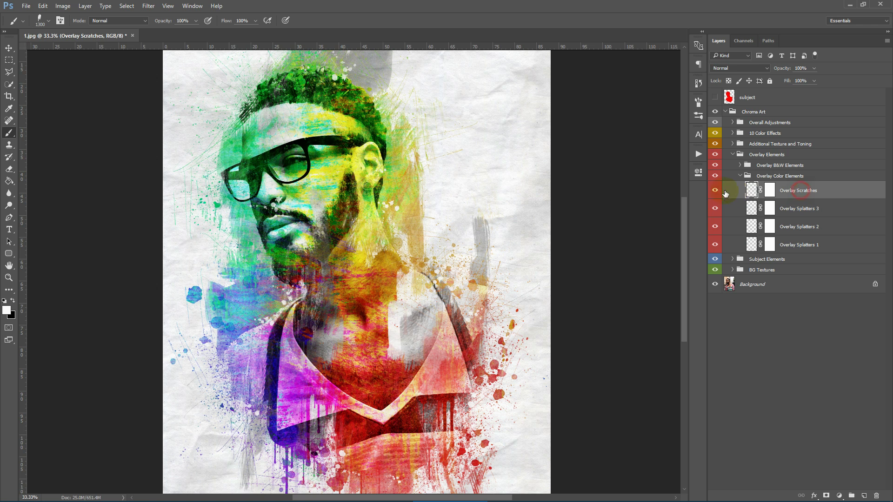
left_click(769, 245)
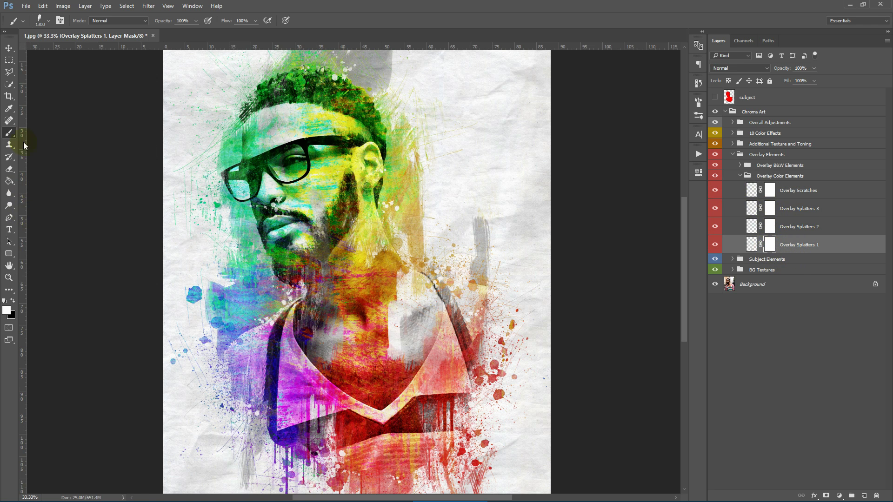
key("x")
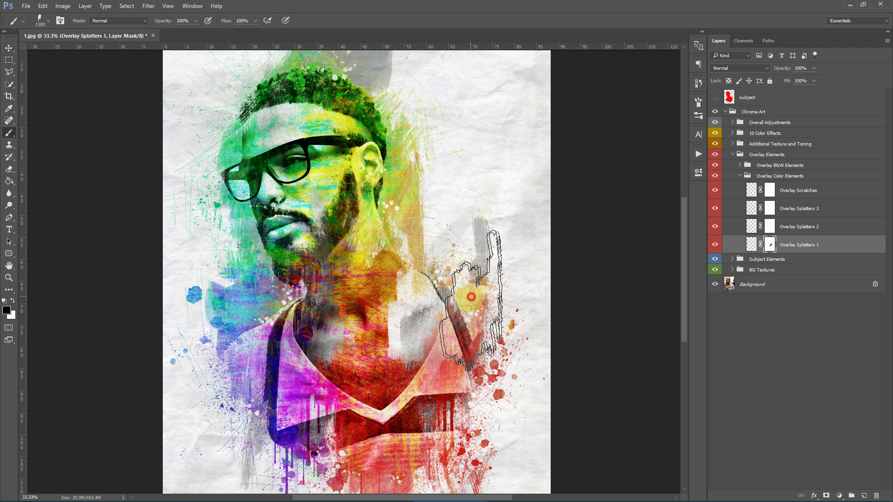
left_click(496, 376)
left_click(502, 382)
left_click(244, 325)
left_click(221, 321)
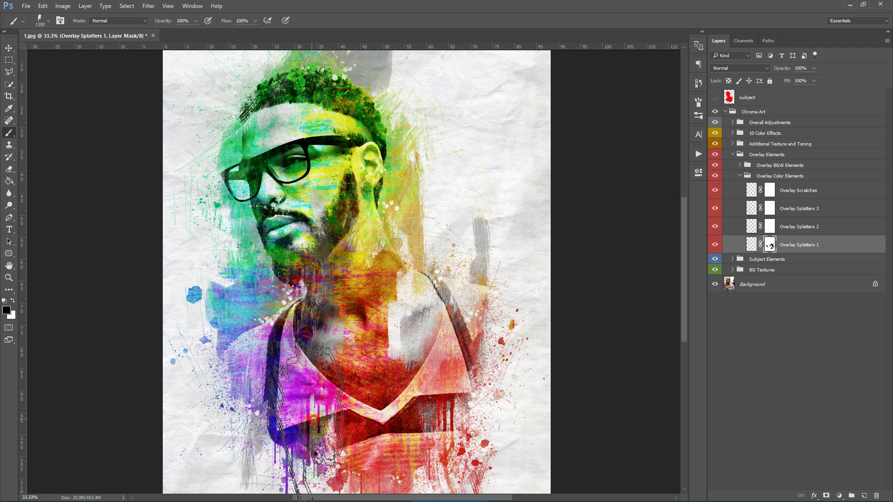
left_click(770, 227)
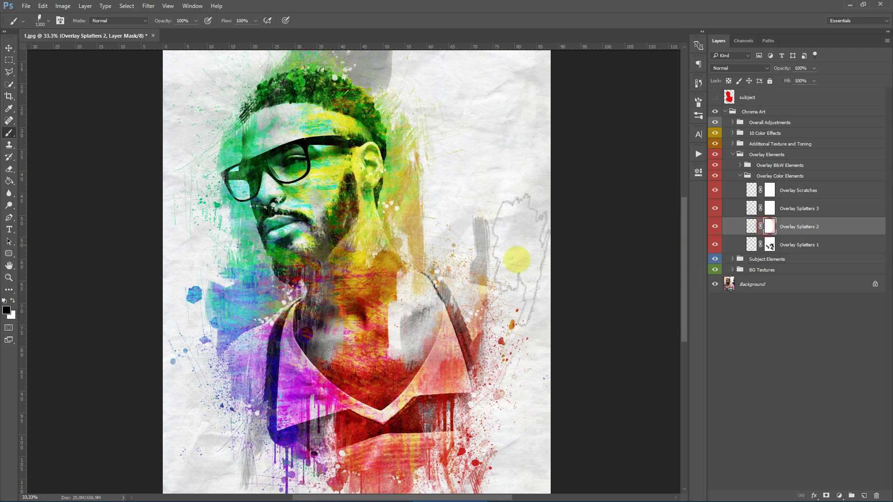
left_click(471, 240)
Paint black on the Overlay Scratches mask around both sides of the figure, including the area beside the neck and head.
left_click(770, 191)
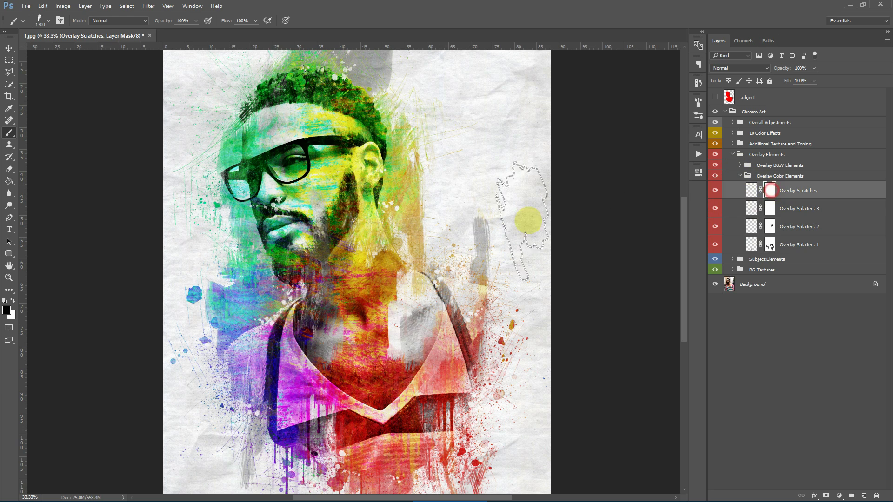
left_click(501, 297)
left_click(181, 223)
left_click(179, 158)
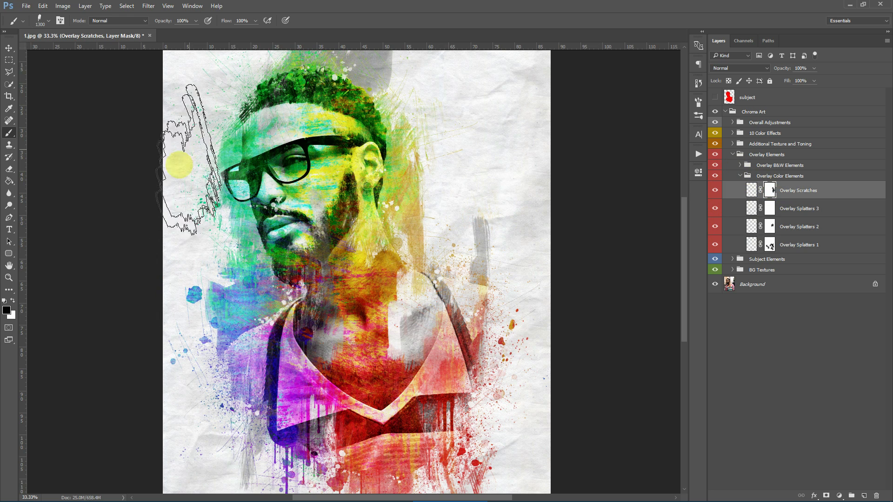
left_click(193, 368)
left_click(243, 407)
left_click(505, 423)
left_click(475, 435)
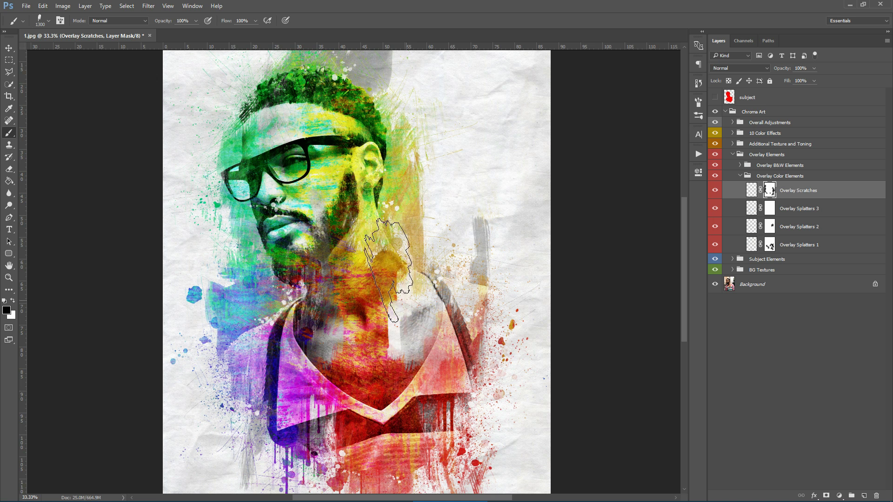
left_click(427, 247)
left_click(414, 165)
left_click(410, 127)
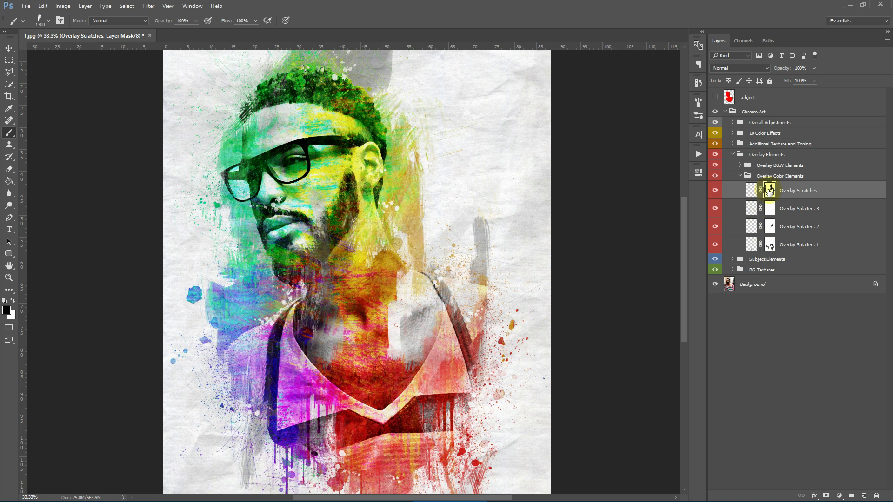
Undo the black painting on the Overlay Color Elements masks and collapse that group.
left_click_drag(771, 192, 770, 246)
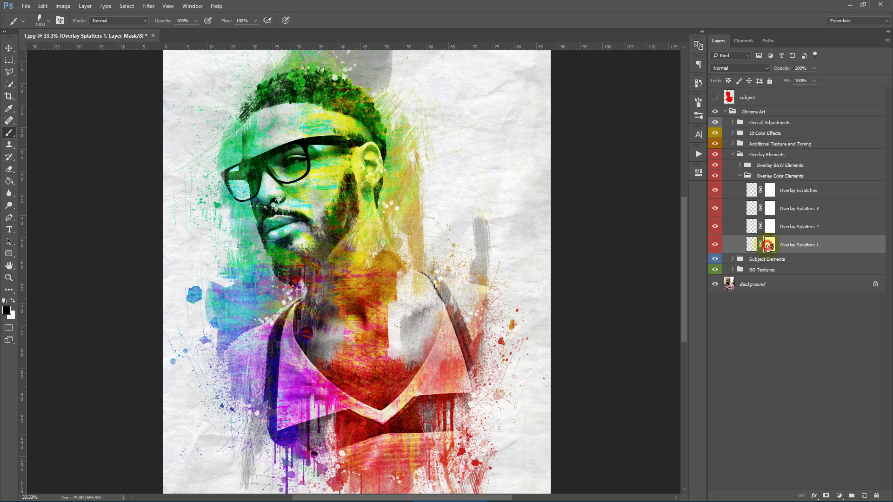
left_click(777, 178)
left_click(740, 176)
Expand Overlay B&W Elements and paint black on the Overlay B&W Splatters mask over the neck, below the chin and over the hair.
left_click(766, 165)
left_click(740, 165)
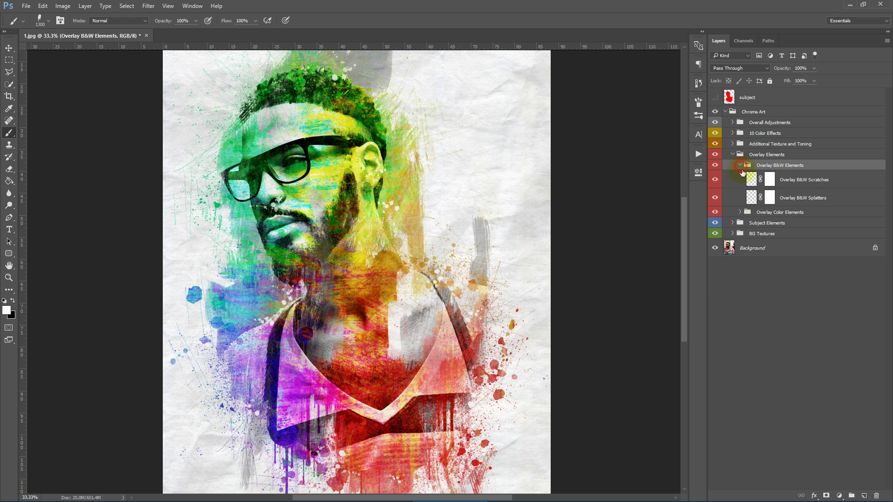
left_click_drag(711, 187, 714, 197)
left_click(769, 199)
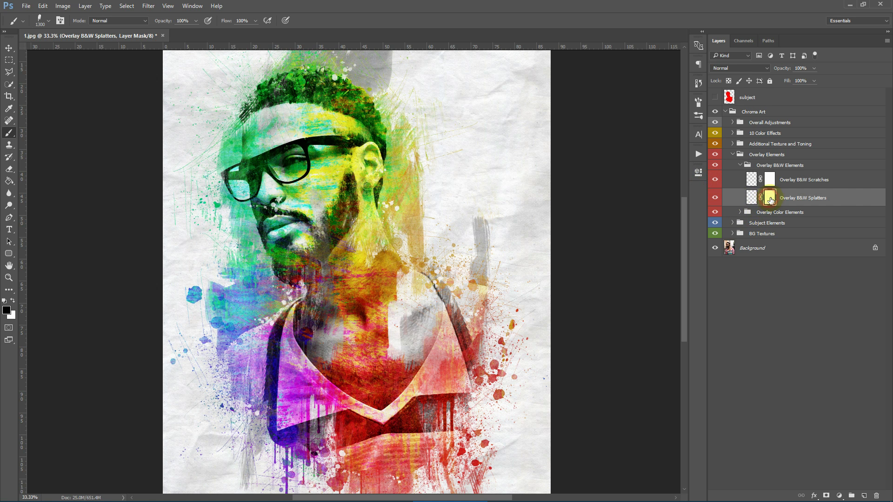
key("x")
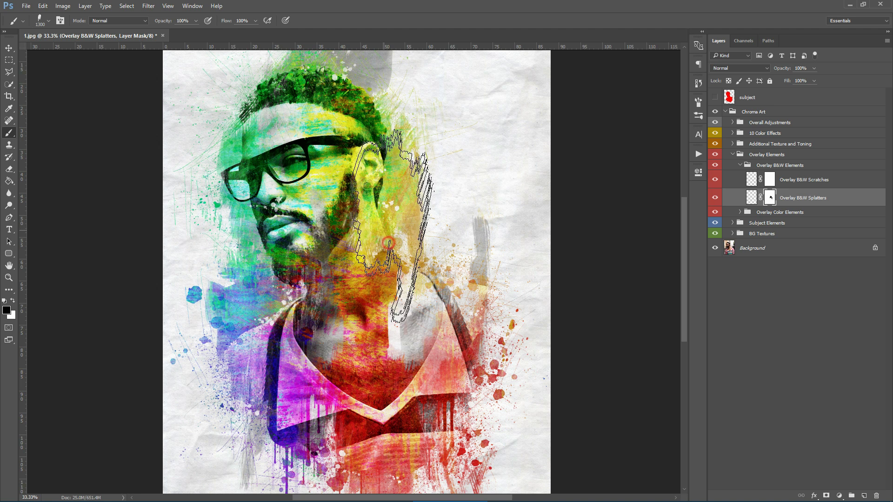
left_click(387, 228)
left_click(295, 306)
left_click(340, 87)
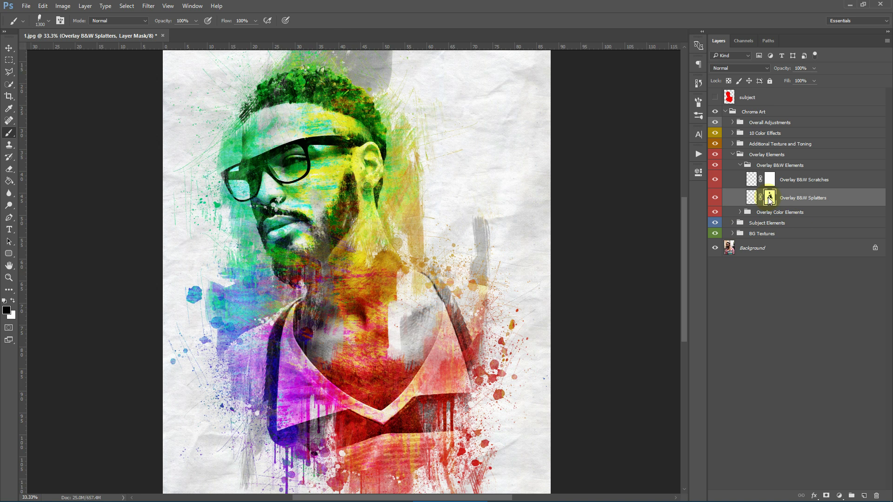
Undo the painting on the Overlay B&W Splatters mask and collapse the Overlay Elements group.
left_click(782, 166)
left_click(772, 154)
left_click(733, 155)
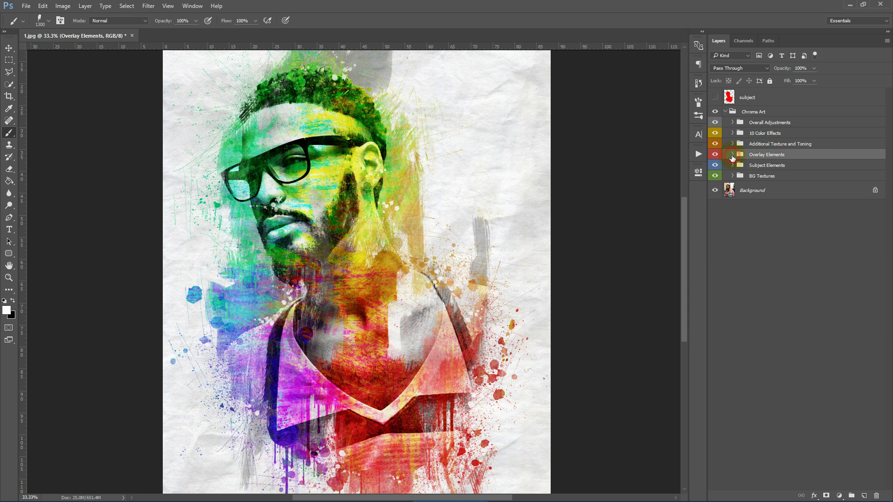
Expand Additional Texture and Toning and compare the artwork with and without the Texture Overlay layer.
left_click(781, 144)
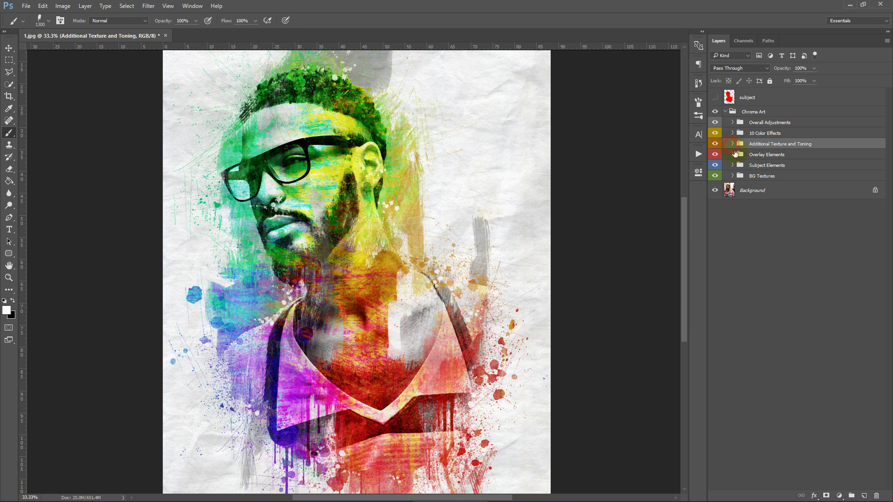
left_click(733, 144)
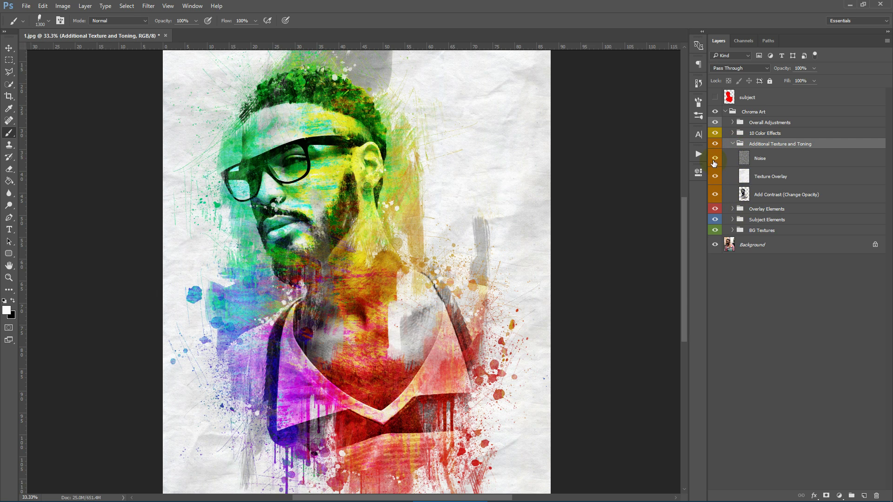
left_click(715, 176)
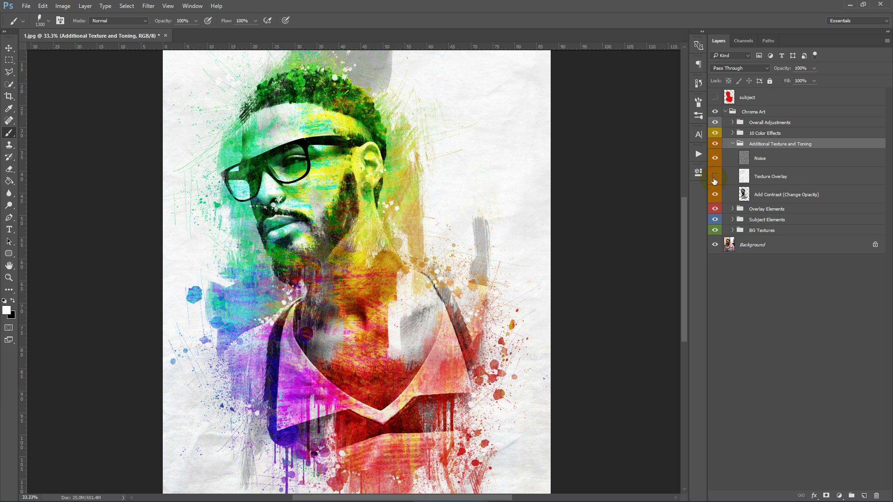
left_click(715, 178)
Reduce the Texture Overlay layer's opacity to 60% and switch the layer's visibility off.
left_click(780, 177)
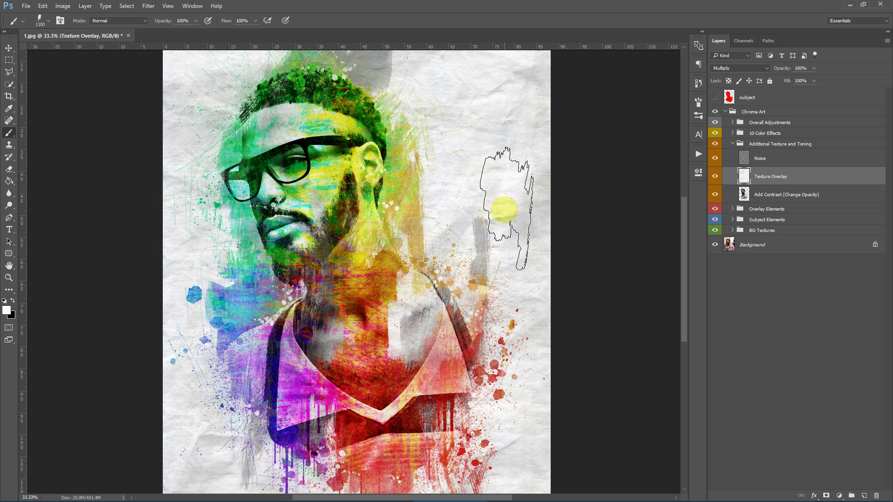
scroll(529, 179, "down", 5)
scroll(542, 168, "up", 5)
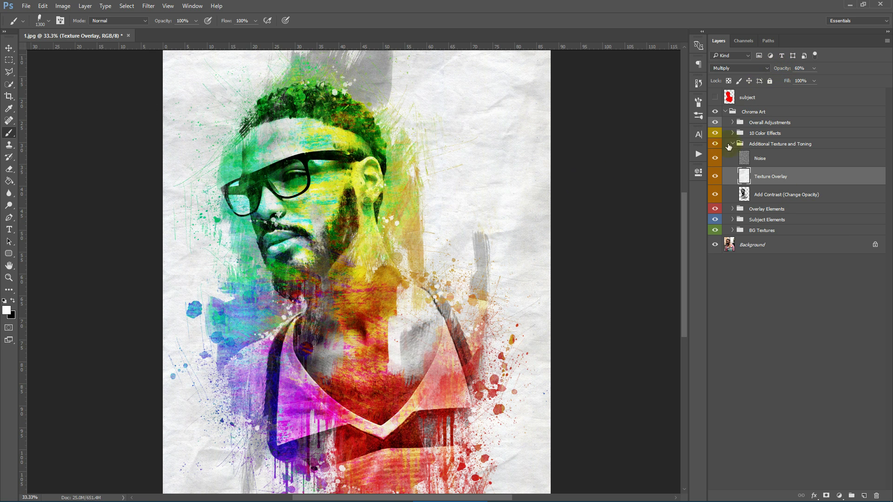
left_click(716, 178)
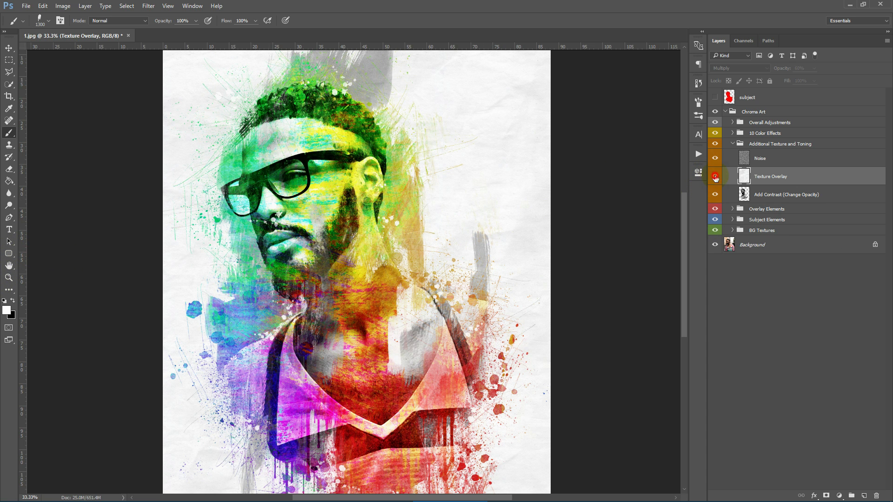
Switch the Texture Overlay layer back on and set the Add Contrast (Change Opacity) layer's opacity to 100%.
left_click(715, 177)
left_click(818, 195)
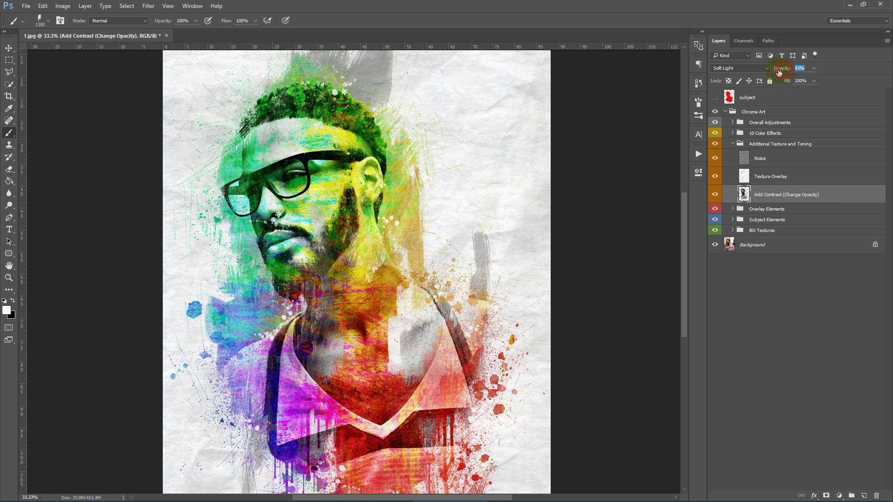
left_click_drag(780, 72, 699, 71)
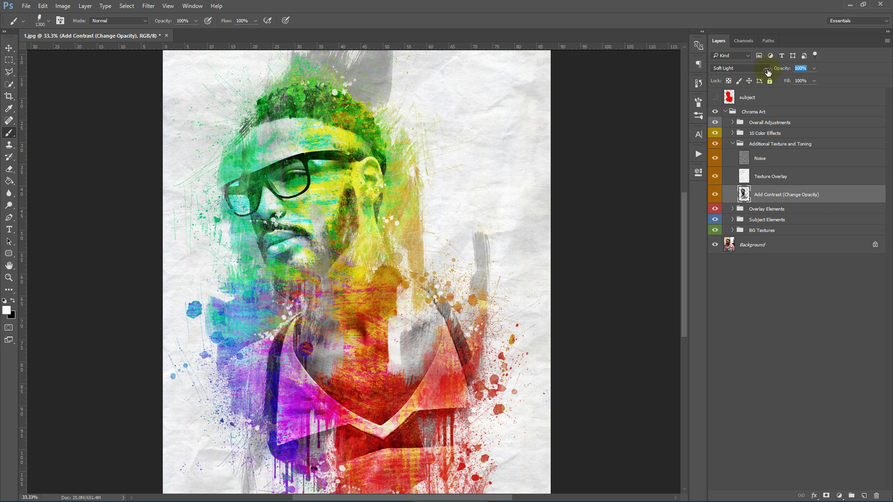
left_click_drag(768, 72, 864, 74)
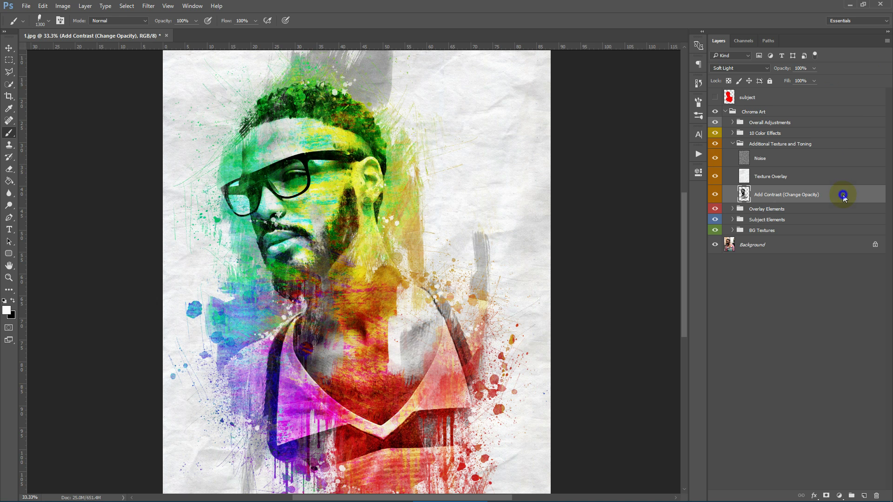
Duplicate the Add Contrast (Change Opacity) layer to try stronger contrast, and delete the copy.
right_click(844, 196)
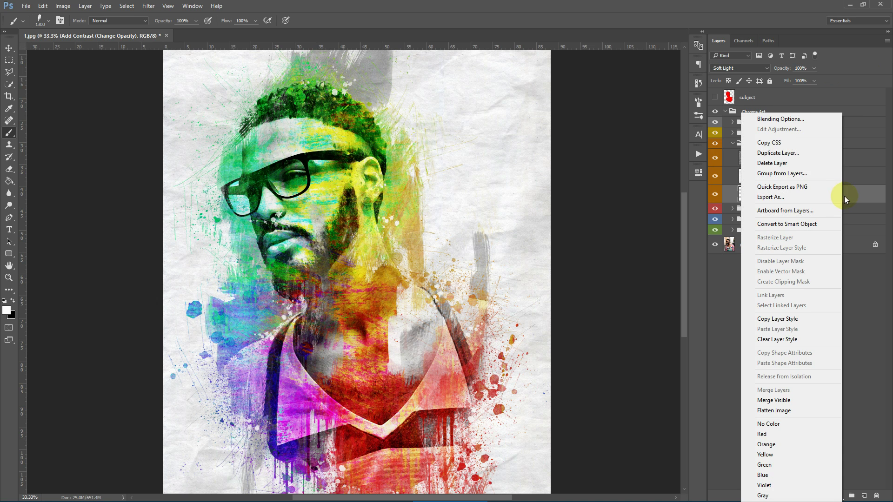
left_click(789, 153)
left_click(527, 152)
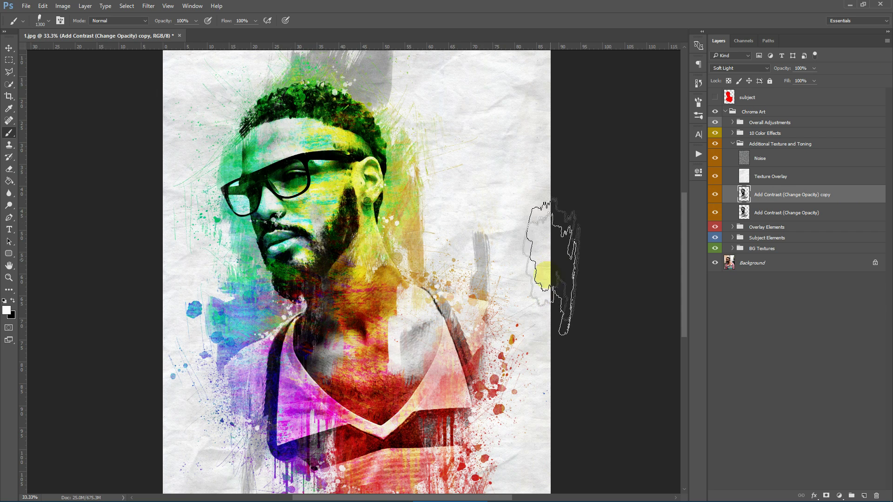
scroll(560, 274, "down", 3)
scroll(558, 277, "up", 3)
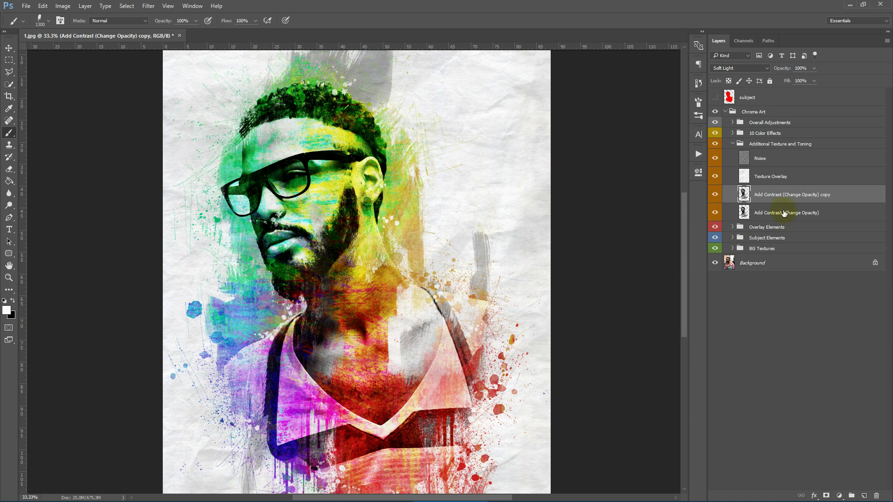
key("Delete")
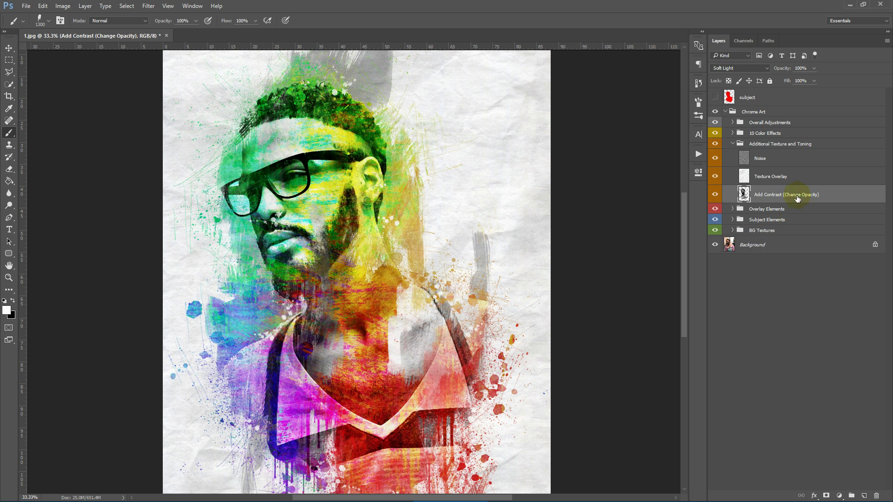
Collapse the Additional Texture and Toning group and expand the 10 Color Effects group.
left_click(731, 144)
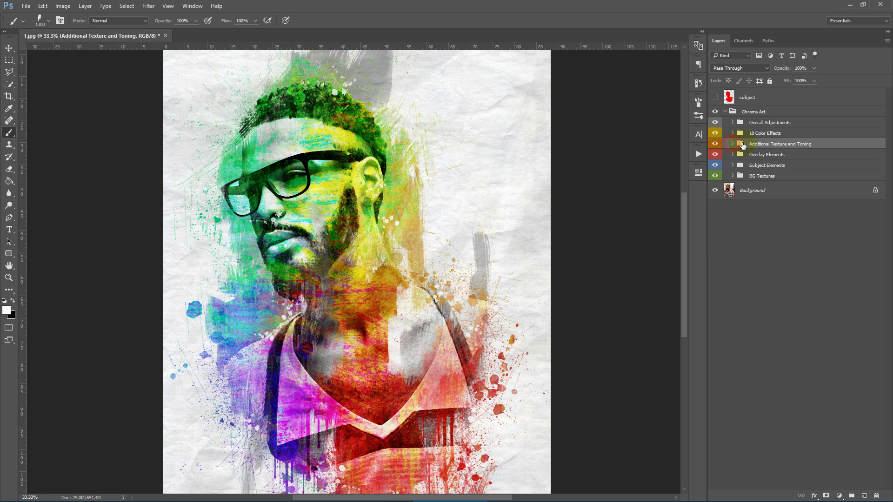
scroll(499, 180, "down", 1)
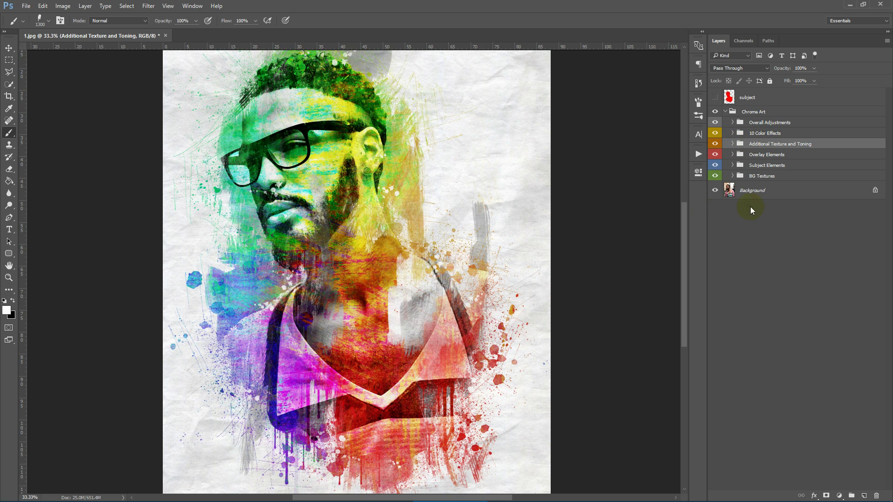
left_click(780, 135)
left_click(732, 133)
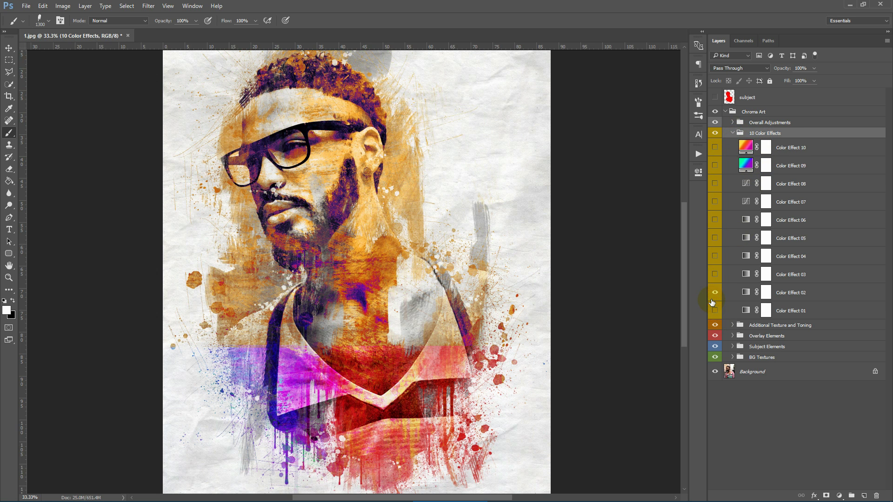
Preview the layers of the 10 Color Effects group one at a time, up to Color Effect 10.
left_click(714, 274)
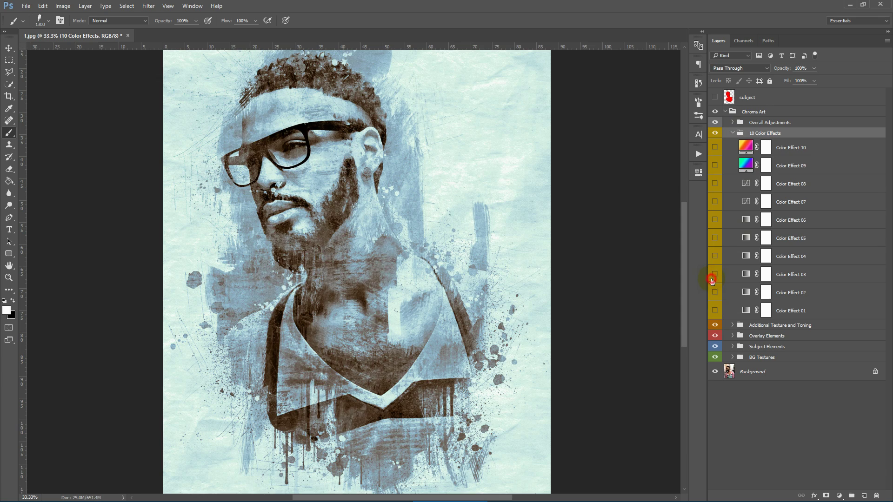
left_click(715, 256)
left_click(715, 256)
left_click(714, 238)
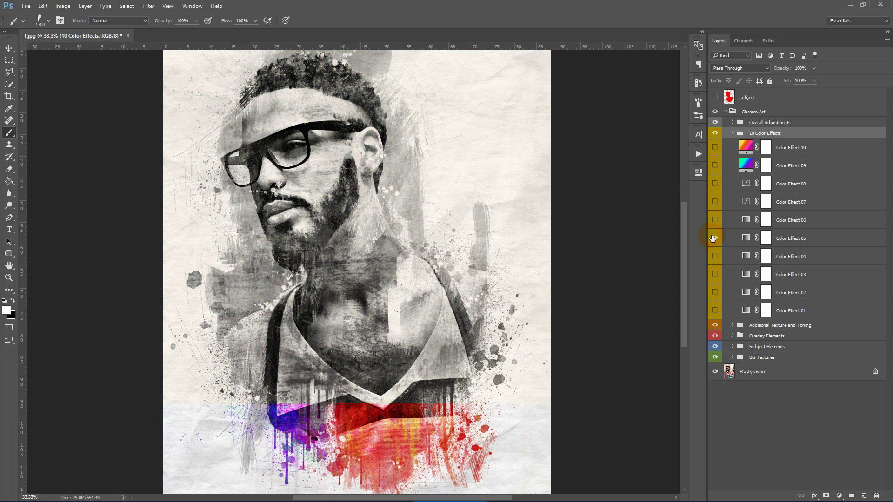
left_click(714, 238)
left_click(715, 220)
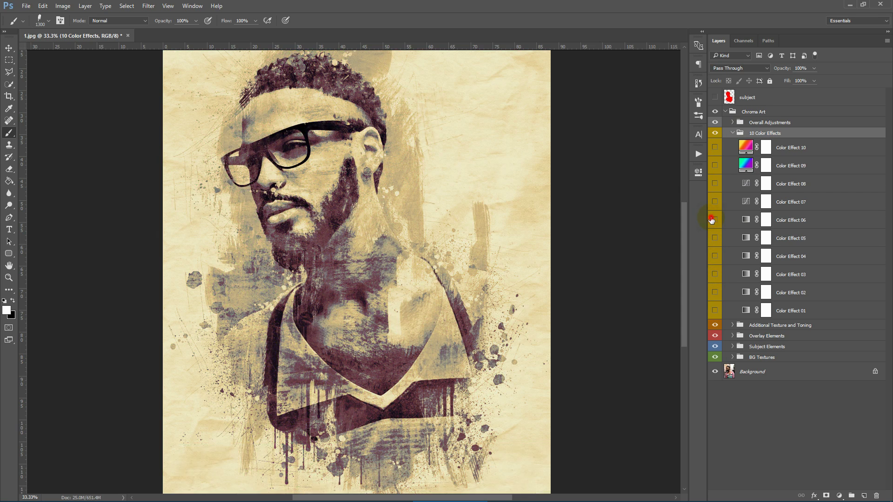
left_click(715, 220)
left_click(714, 182)
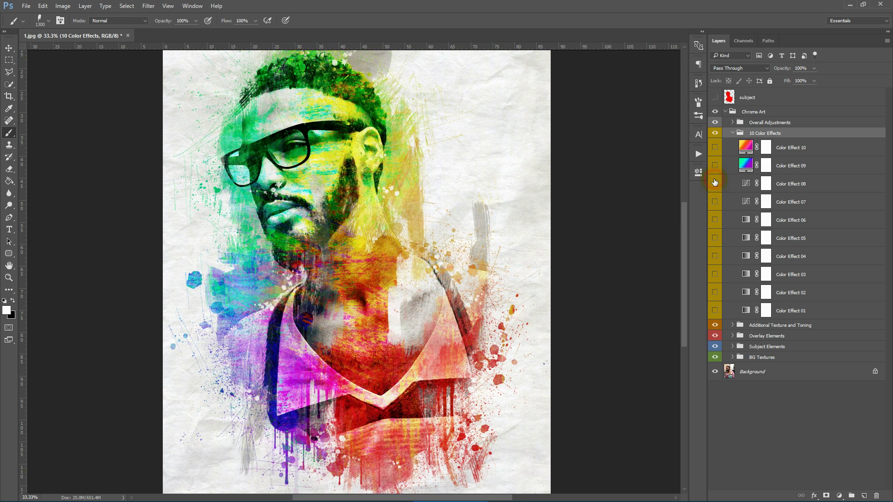
left_click(714, 183)
left_click(714, 163)
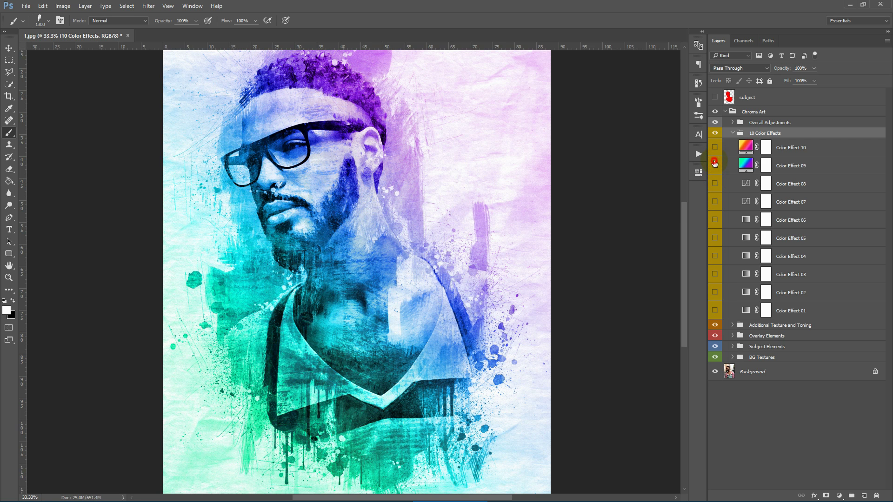
left_click(714, 148)
Show Color Effect 02 above Color Effect 01 and paint black on its mask over the face, neck and shirt.
left_click(715, 292)
left_click(766, 293)
key("x")
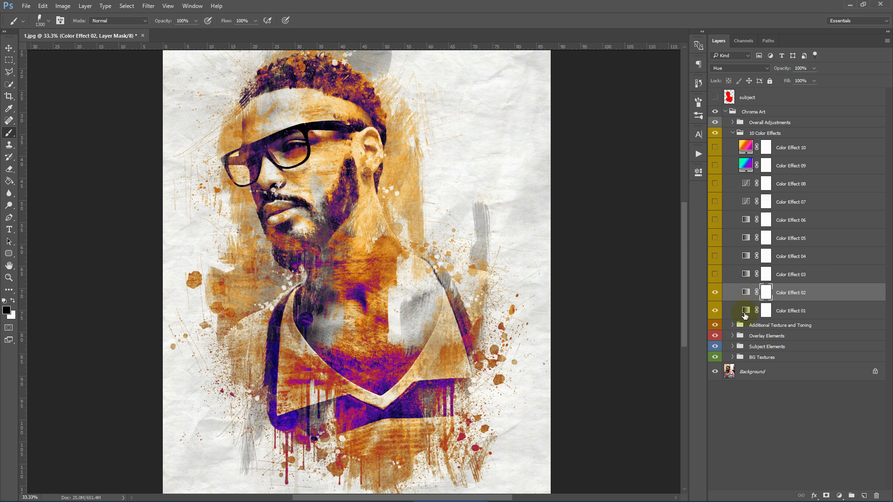
left_click(356, 200)
mouse_move(384, 237)
left_mouse_down()
mouse_move(371, 214)
mouse_move(299, 164)
mouse_move(332, 150)
mouse_move(357, 112)
mouse_move(350, 105)
mouse_move(391, 131)
mouse_move(315, 88)
mouse_move(376, 208)
mouse_move(325, 306)
mouse_move(365, 299)
mouse_move(420, 340)
mouse_move(455, 301)
mouse_move(437, 406)
mouse_move(386, 410)
mouse_move(394, 430)
left_mouse_up()
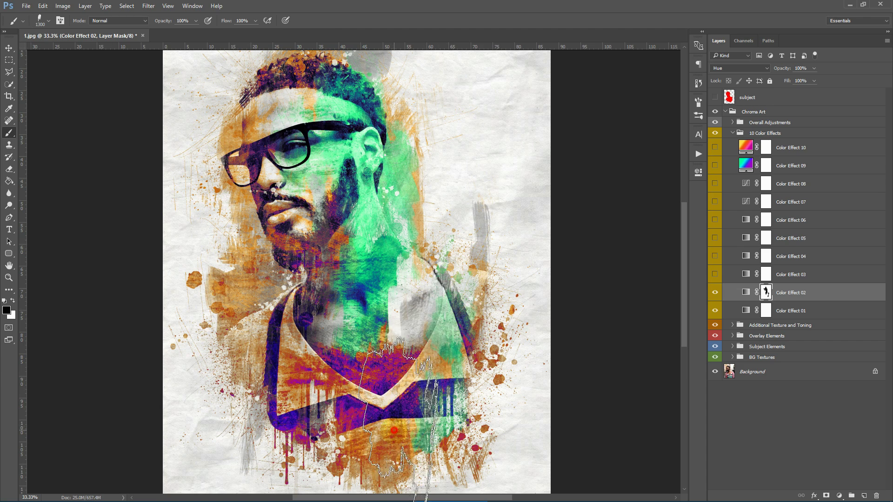
Preview Color Effect 05, switch on Color Effect 06 and paint black on its mask over the head and torso.
left_click(716, 238)
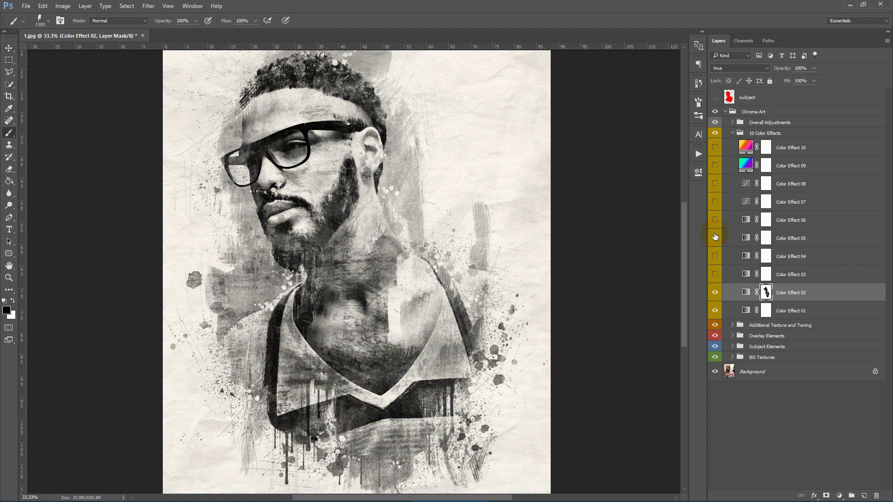
left_click(715, 237)
left_click(715, 220)
left_click(715, 221)
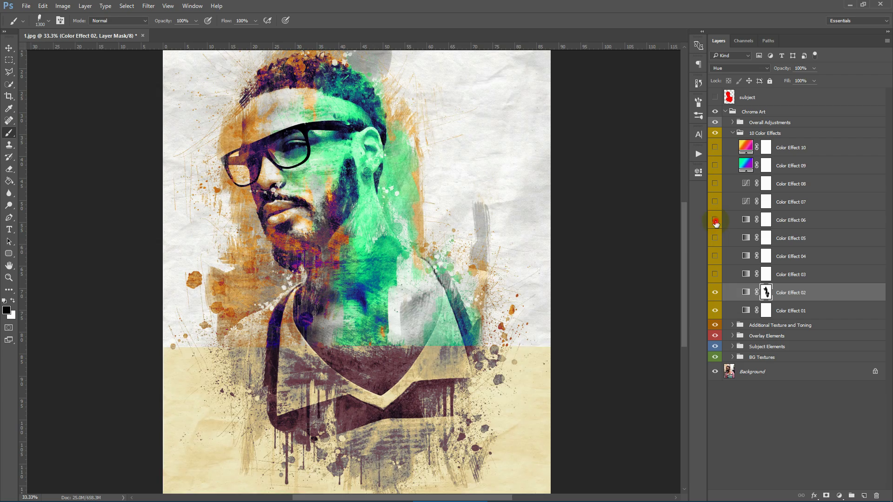
left_click(715, 220)
left_click(769, 225)
mouse_move(279, 107)
left_mouse_down()
mouse_move(270, 149)
mouse_move(358, 140)
mouse_move(302, 258)
mouse_move(367, 279)
mouse_move(404, 335)
mouse_move(400, 372)
mouse_move(328, 382)
mouse_move(316, 288)
mouse_move(288, 279)
mouse_move(210, 205)
mouse_move(396, 311)
mouse_move(428, 210)
mouse_move(458, 200)
mouse_move(455, 253)
mouse_move(470, 297)
left_mouse_up()
Switch on Color Effect 03 and paint black on its mask over the face, neck and chest.
left_click(715, 274)
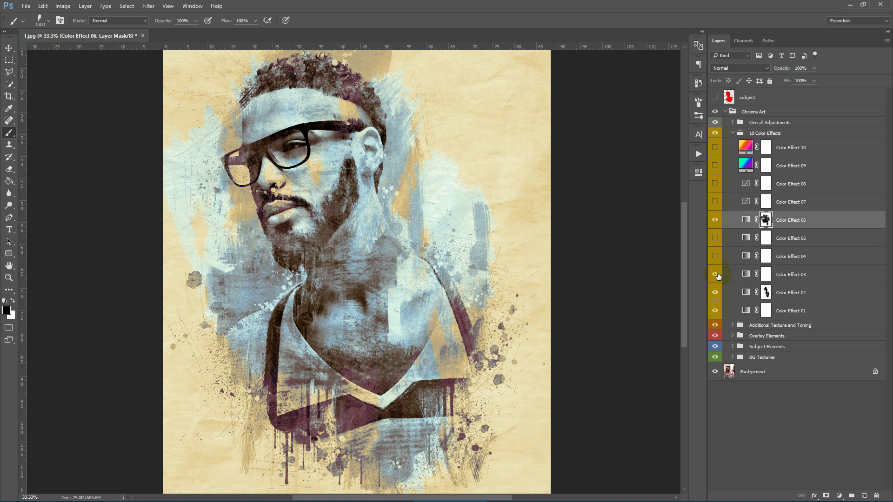
left_click(766, 274)
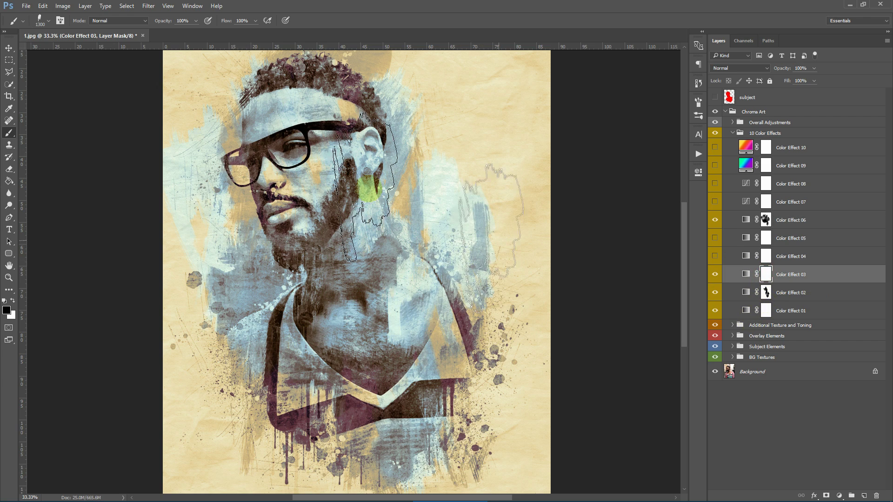
mouse_move(368, 189)
left_mouse_down()
mouse_move(383, 269)
mouse_move(251, 252)
left_mouse_up()
mouse_move(190, 162)
left_mouse_down()
mouse_move(266, 167)
mouse_move(284, 275)
mouse_move(331, 360)
mouse_move(404, 424)
mouse_move(443, 434)
mouse_move(416, 350)
mouse_move(268, 248)
mouse_move(254, 162)
mouse_move(310, 246)
mouse_move(416, 354)
mouse_move(449, 315)
mouse_move(437, 298)
mouse_move(432, 316)
left_mouse_up()
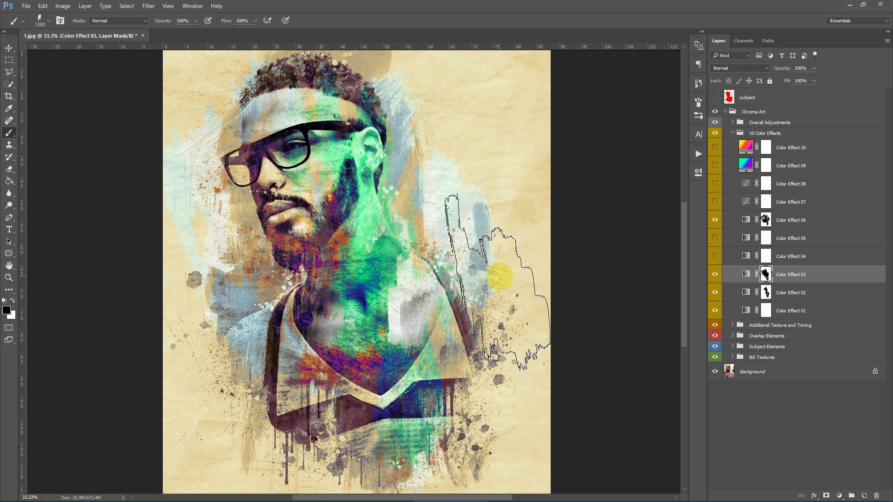
Check the whole artwork, hide Color Effects 01, 02, 03 and 06, and collapse the 10 Color Effects group.
left_click(11, 277)
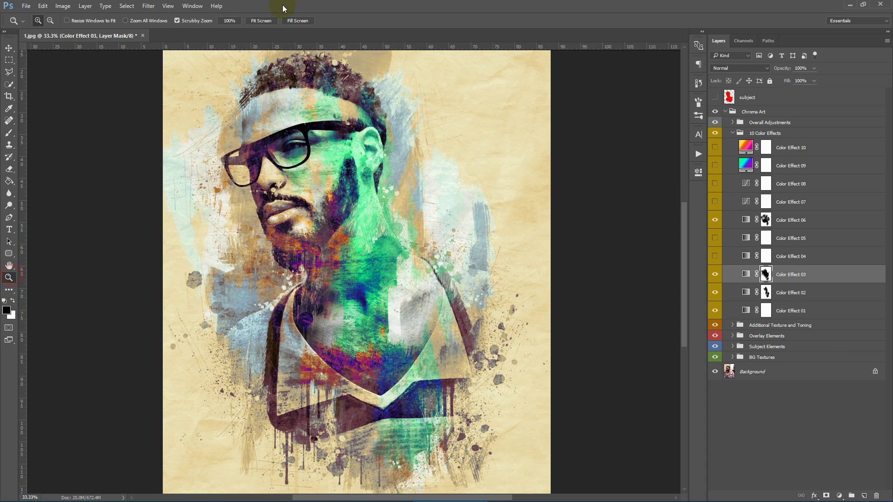
left_click(264, 21)
left_click(378, 221)
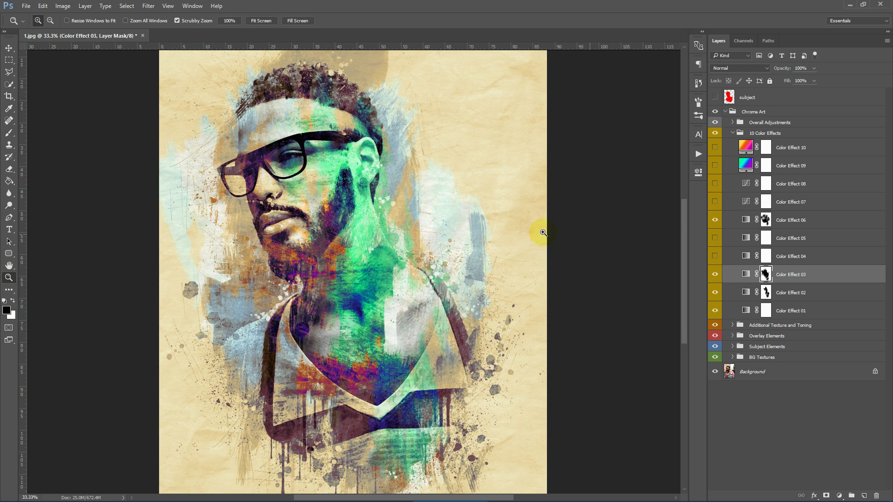
left_click(715, 274)
left_click(715, 292)
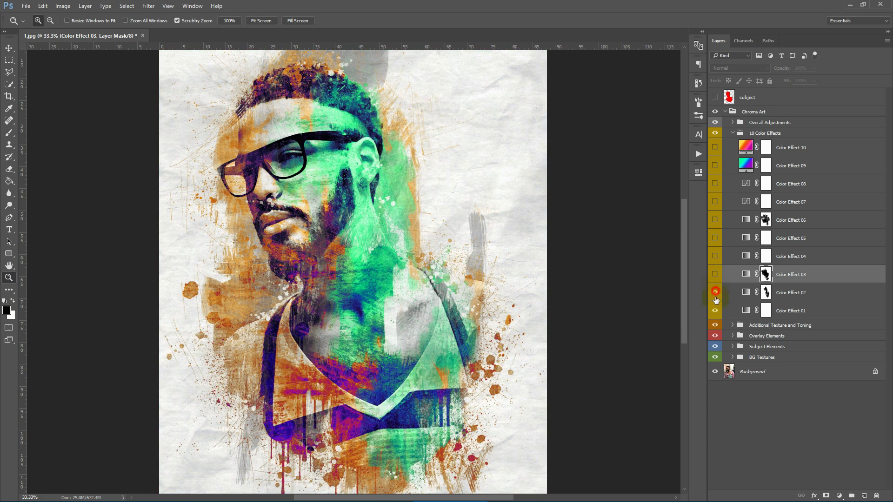
left_click(733, 134)
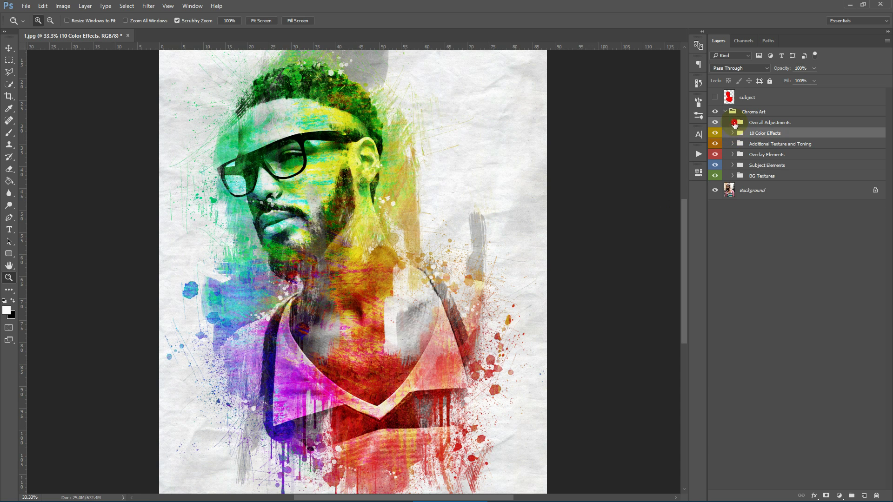
Expand Overall Adjustments, adjust the Overall Brightness/Contrast layer and switch its visibility off.
left_click(734, 123)
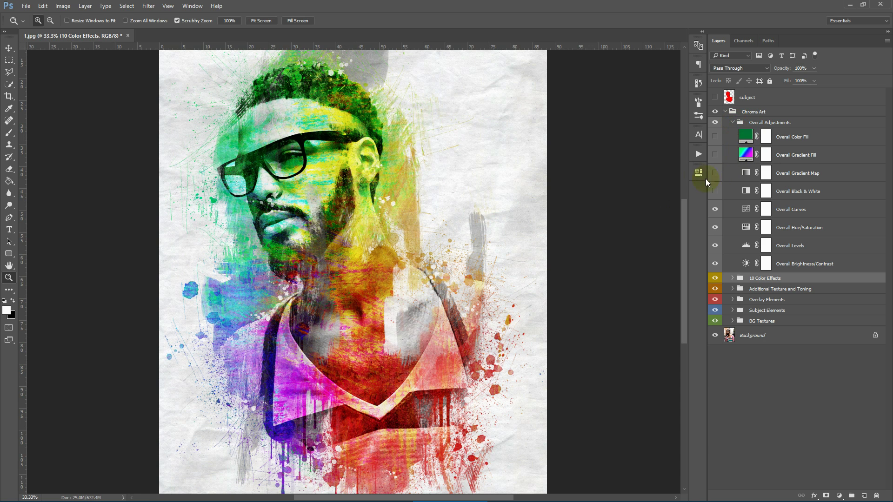
double_click(746, 264)
left_click_drag(610, 220, 610, 241)
left_click(672, 169)
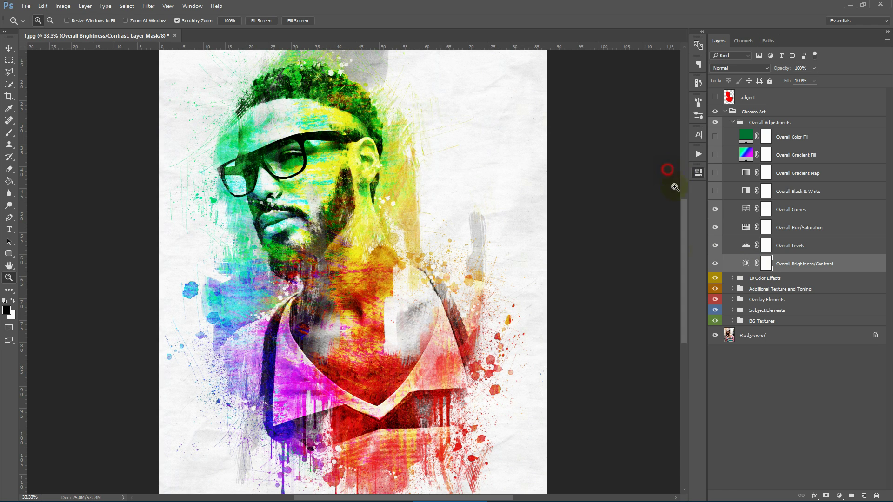
left_click(715, 264)
Try out the black and white input sliders of the Overall Levels adjustment.
double_click(746, 245)
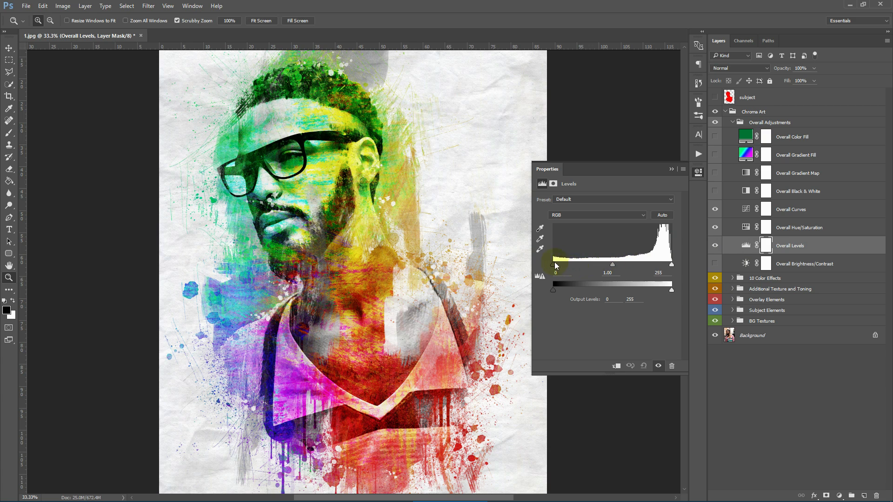
mouse_move(555, 266)
left_mouse_down()
mouse_move(568, 262)
mouse_move(554, 264)
left_mouse_up()
mouse_move(673, 264)
left_mouse_down()
mouse_move(657, 264)
mouse_move(673, 265)
left_mouse_up()
left_click(672, 169)
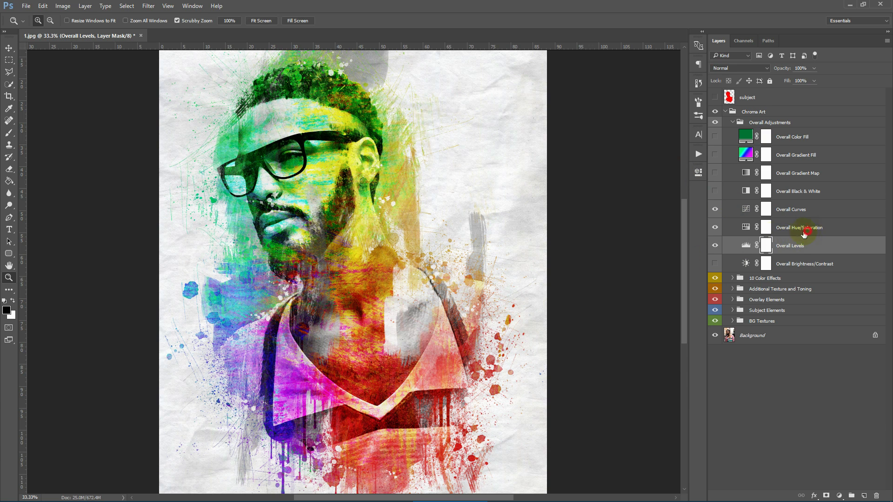
Set the Overall Hue/Saturation adjustment's hue to +18 and switch the layer's visibility off.
left_click(804, 234)
double_click(746, 228)
mouse_move(606, 229)
left_mouse_down()
mouse_move(518, 232)
mouse_move(670, 232)
mouse_move(619, 233)
left_mouse_up()
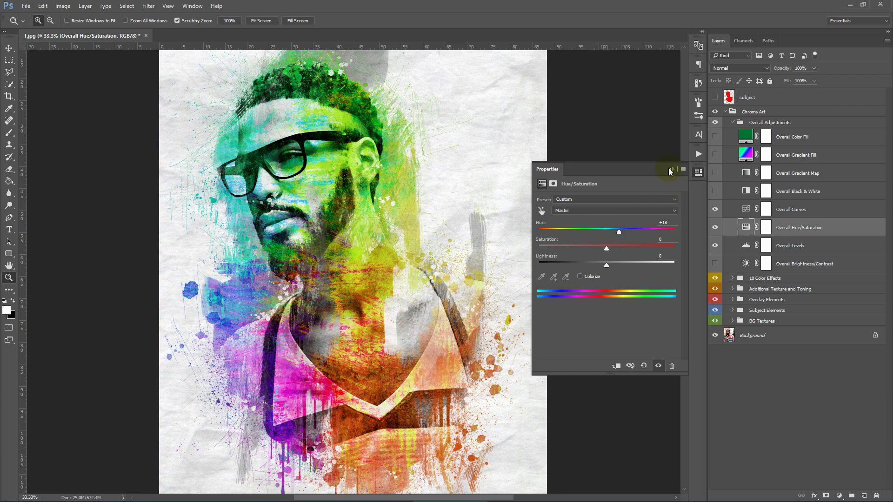
left_click(671, 170)
left_click(715, 229)
Reshape the Overall Curves adjustment, bending the Blue channel curve with points in its lower and upper range.
double_click(746, 209)
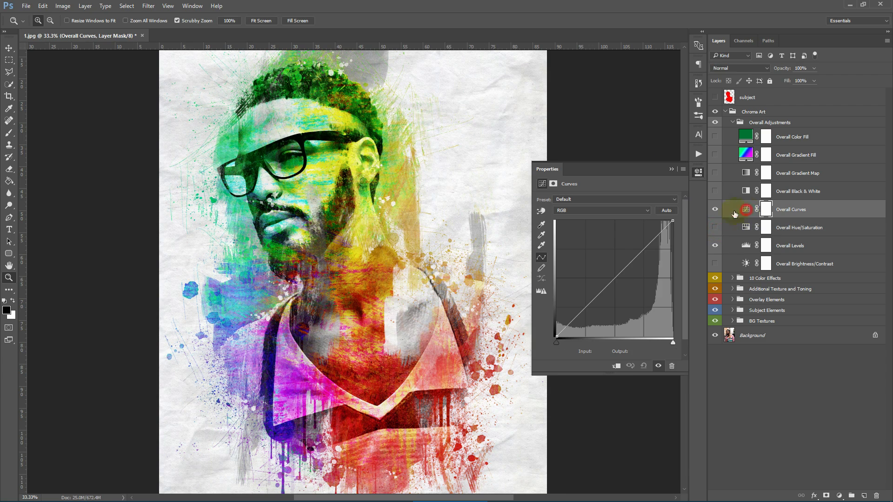
left_click(615, 279)
left_click_drag(628, 261, 648, 268)
left_click(600, 211)
left_click(577, 235)
left_click_drag(587, 298, 577, 281)
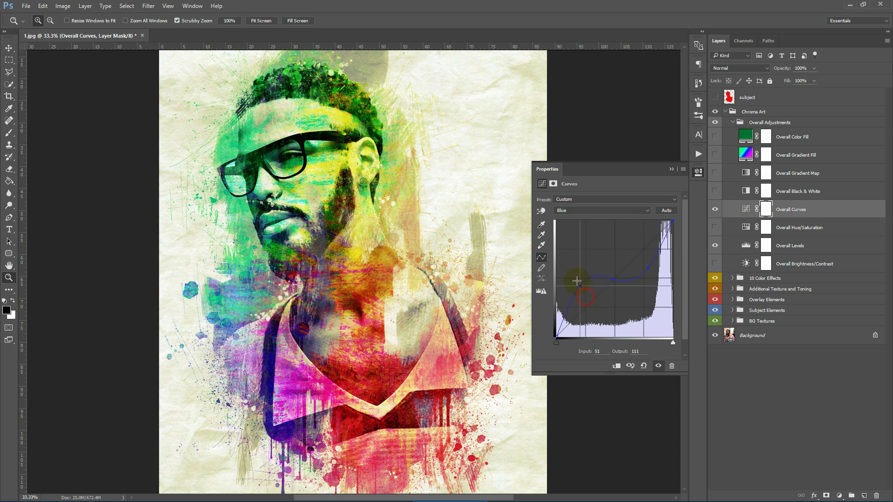
left_click_drag(648, 269, 642, 255)
left_click_drag(573, 284, 593, 291)
left_click(672, 169)
Compare the artwork with and without the Overall Black & White adjustment.
left_click(802, 188)
left_click(715, 191)
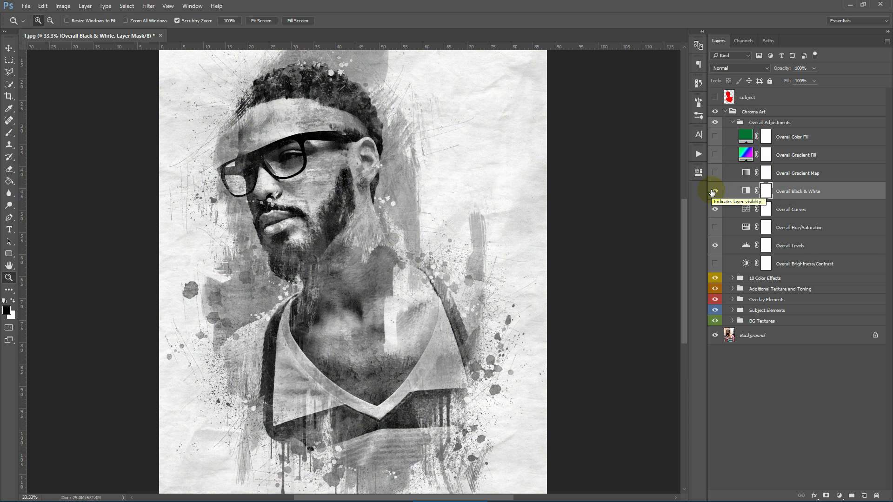
left_click(715, 191)
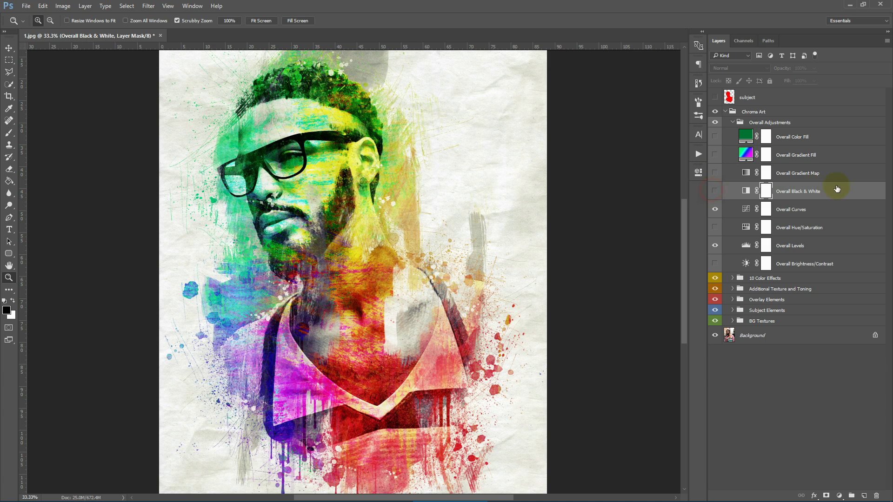
Preview gradient presets such as Sepia-Cyan and Cobalt-Iron 1 on the Overall Gradient Map, discard the changes and hide the layer.
left_click(806, 181)
left_click(715, 173)
double_click(746, 173)
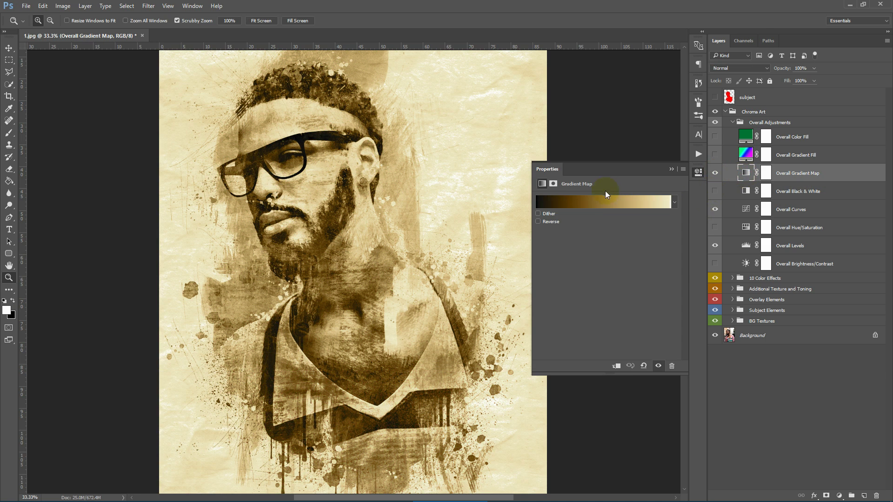
left_click(607, 195)
left_click(604, 88)
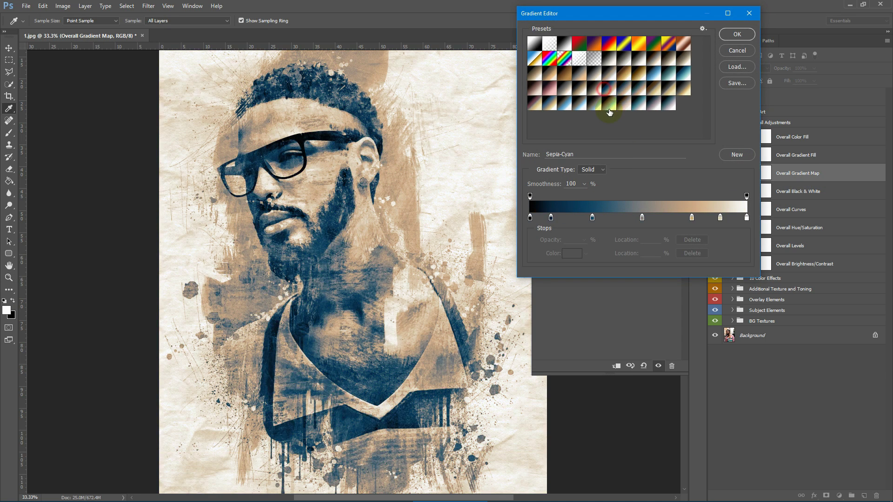
left_click(623, 105)
left_click(651, 108)
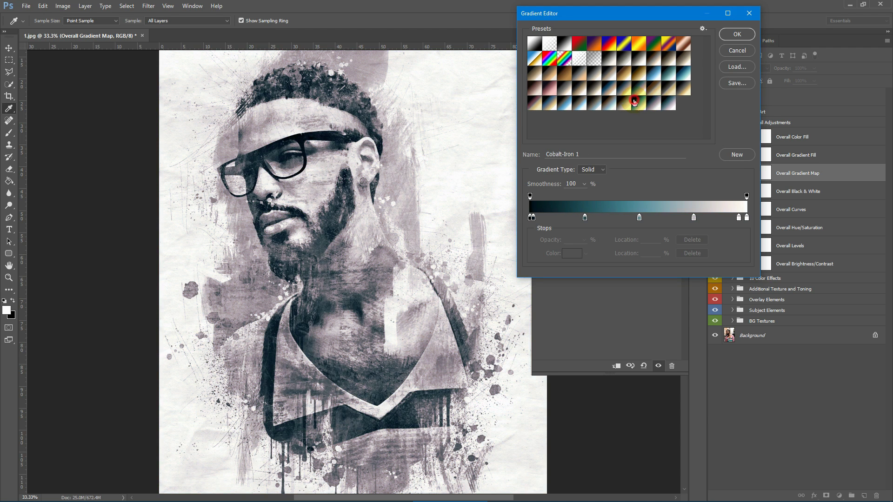
left_click(640, 76)
left_click(744, 53)
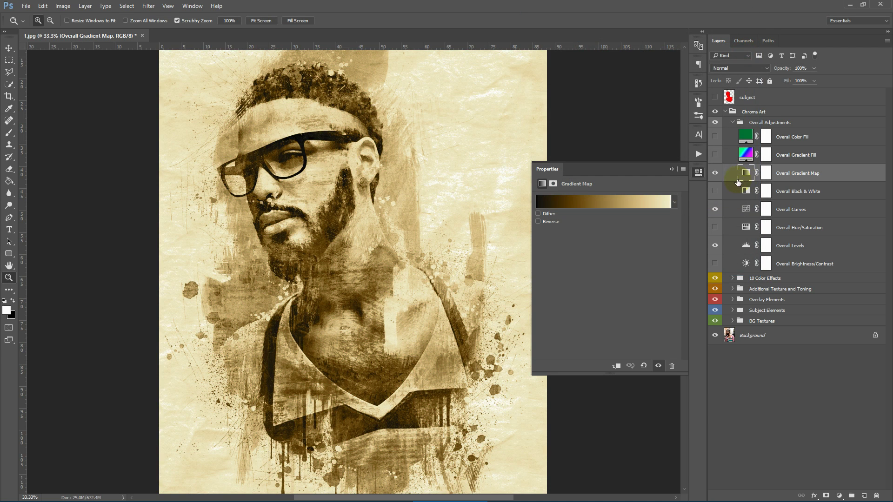
left_click(715, 173)
Apply the Spectrum gradient preset to the Overall Gradient Fill layer and switch the layer's visibility off.
left_click(715, 156)
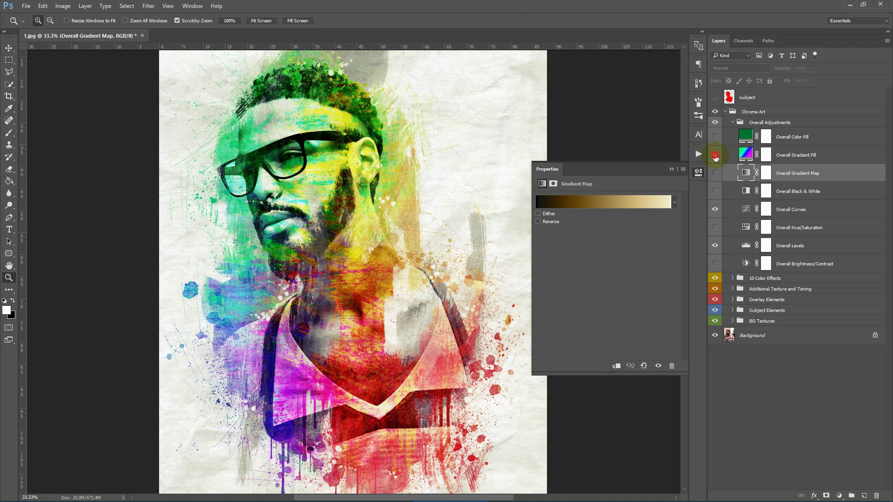
double_click(746, 154)
left_click(619, 81)
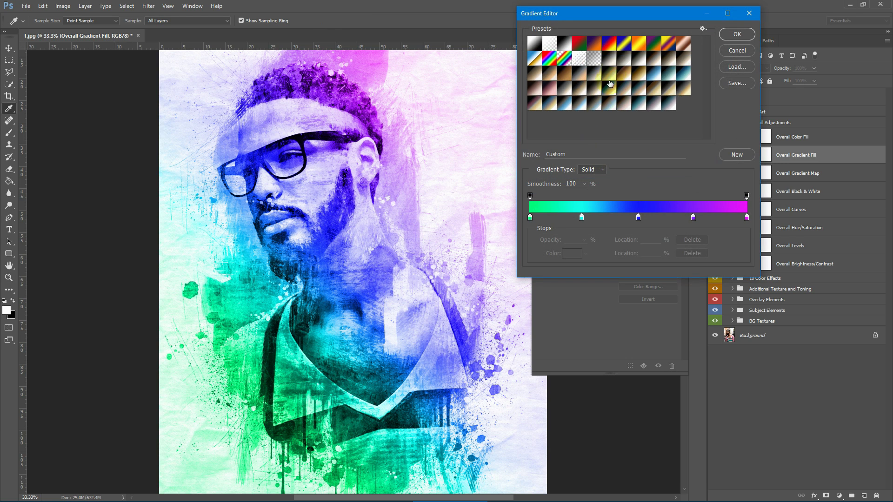
left_click(609, 44)
left_click(551, 59)
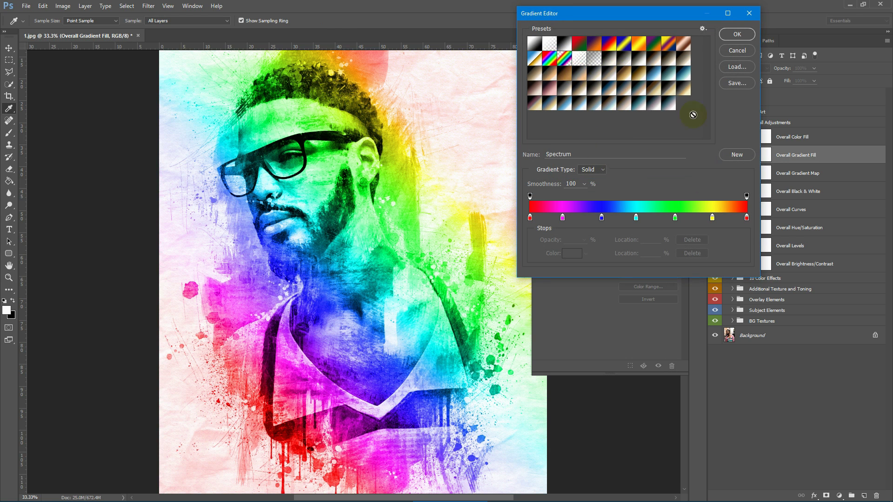
left_click(737, 34)
left_click(679, 82)
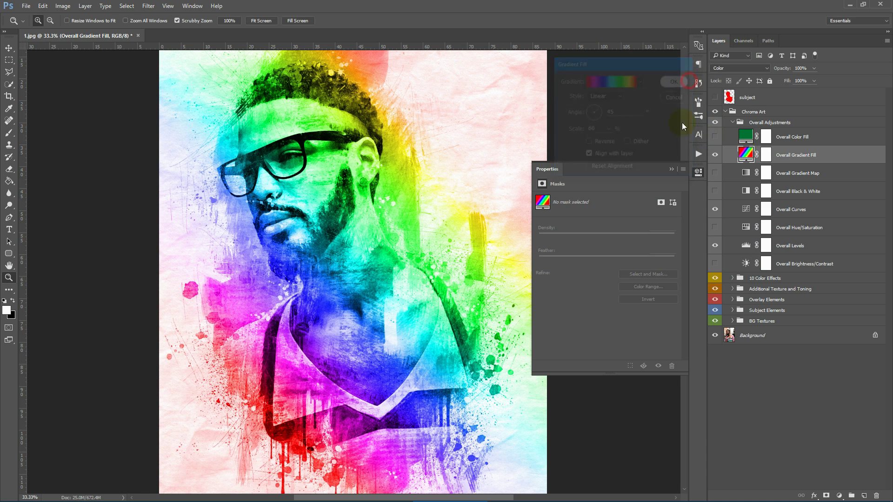
left_click(672, 171)
left_click(715, 155)
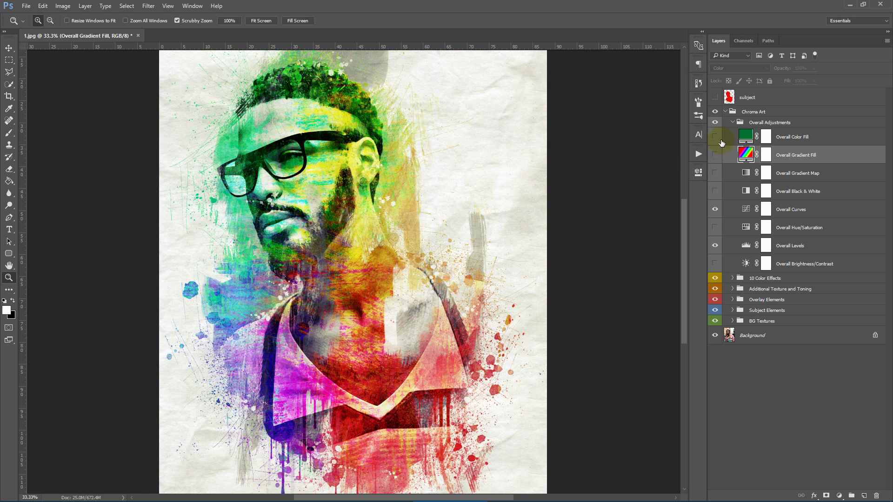
Change the Overall Color Fill to teal with a hue of 168° and switch the layer's visibility off.
double_click(744, 137)
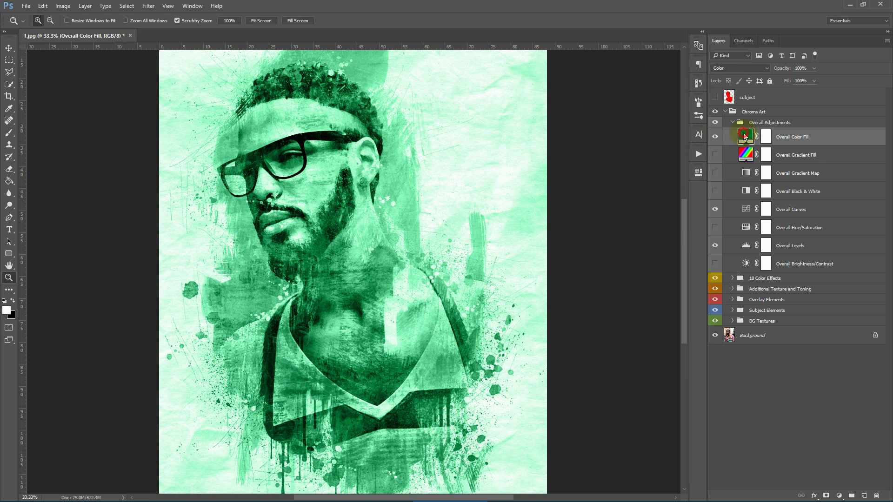
left_click_drag(632, 102, 635, 166)
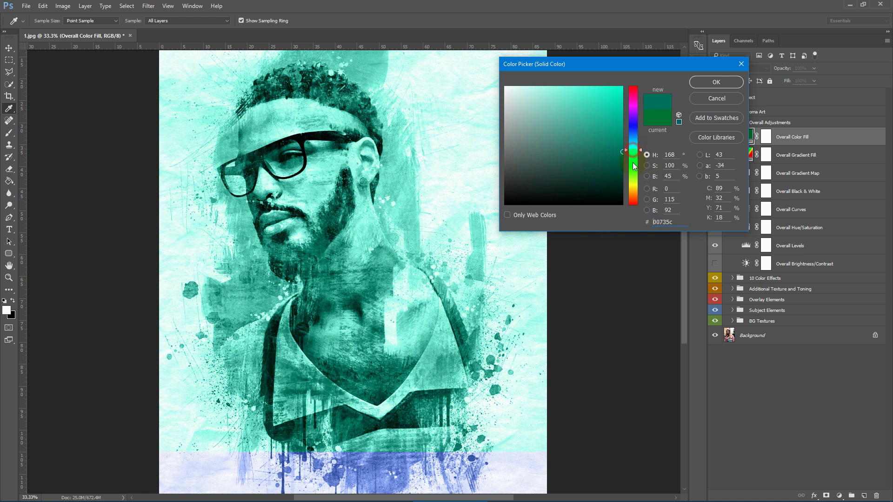
left_click(705, 82)
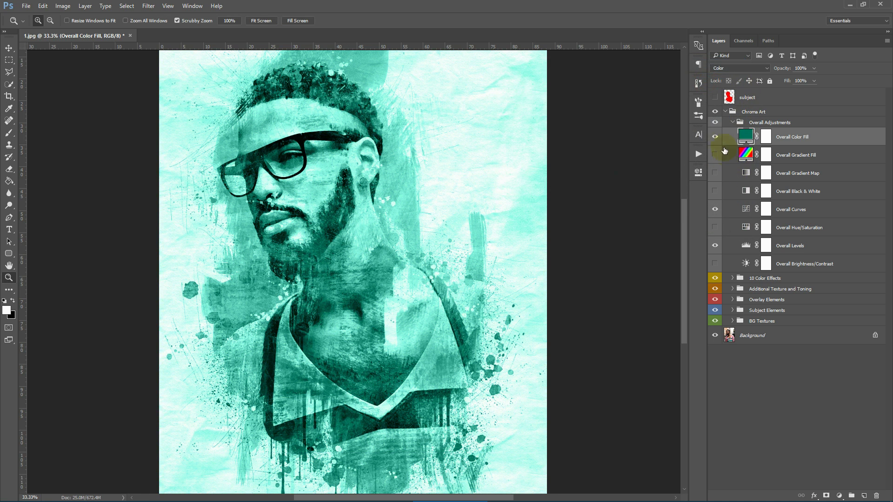
left_click(716, 136)
Collapse the Overall Adjustments and Chroma Art groups, and hide the Chroma Art group to view the original photo.
left_click(735, 122)
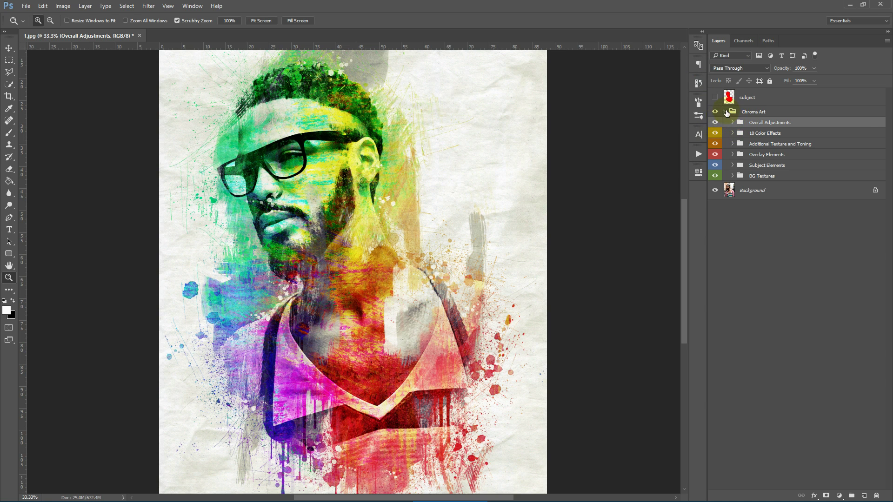
left_click(726, 112)
left_click(756, 117)
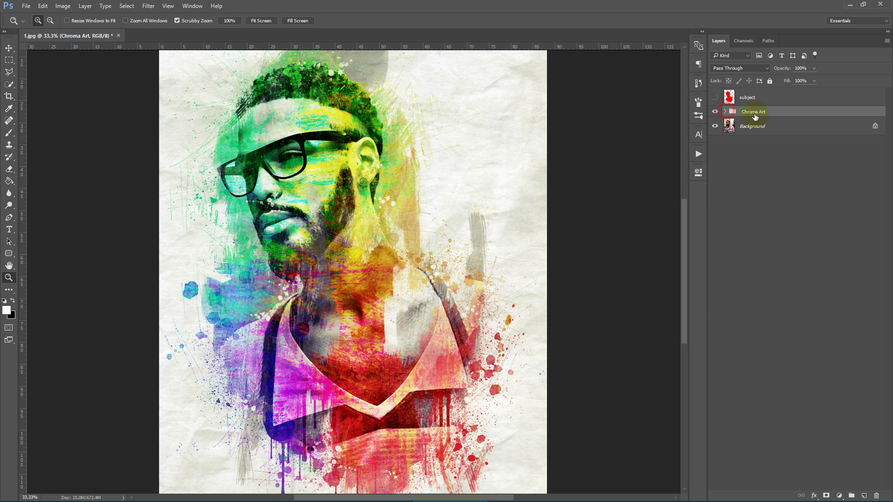
left_click(716, 112)
Look through the Color Mode 1 to 4 actions in the Chroma Art Photoshop Action set.
left_click(698, 154)
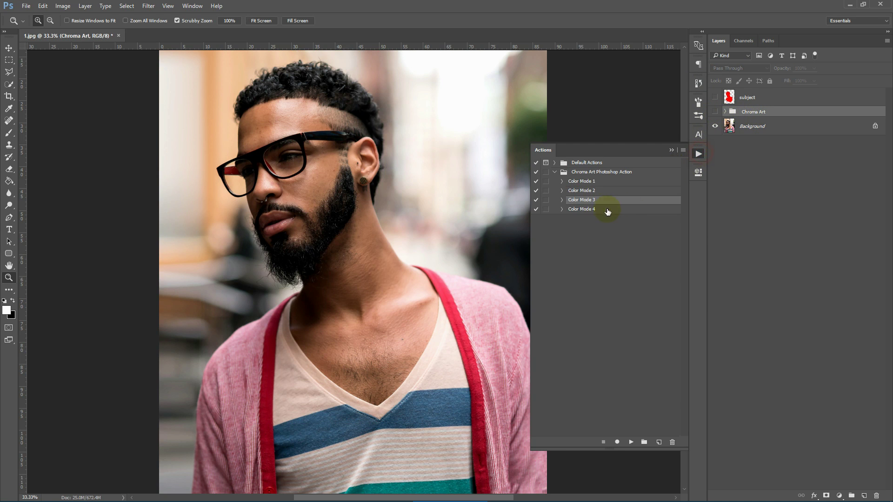
left_click(586, 209)
left_click(585, 191)
left_click(584, 182)
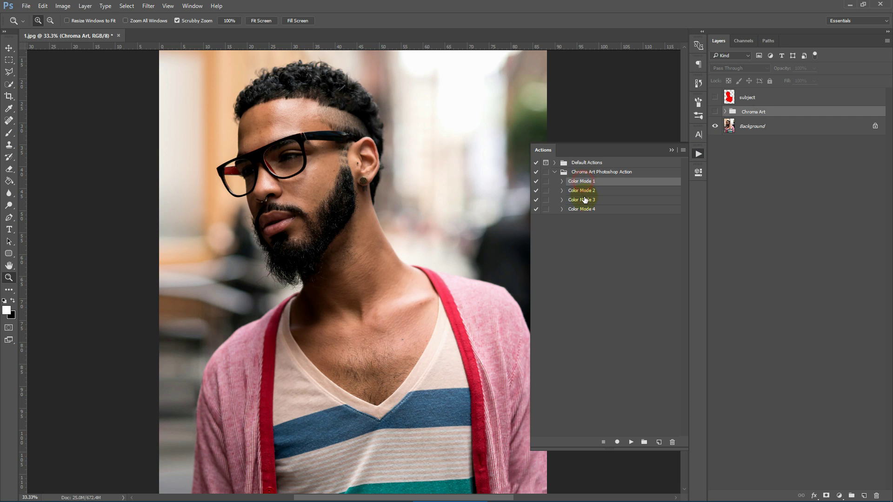
left_click(584, 200)
left_click(583, 209)
left_click(586, 200)
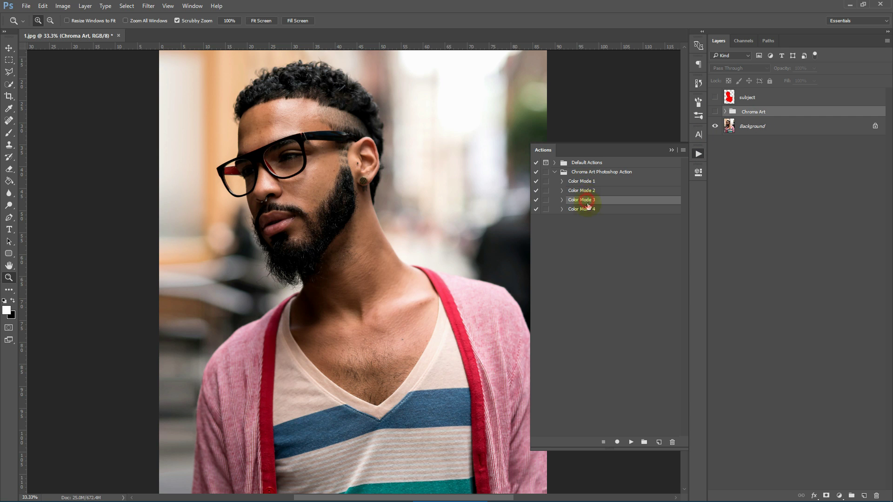
left_click(585, 190)
left_click(671, 150)
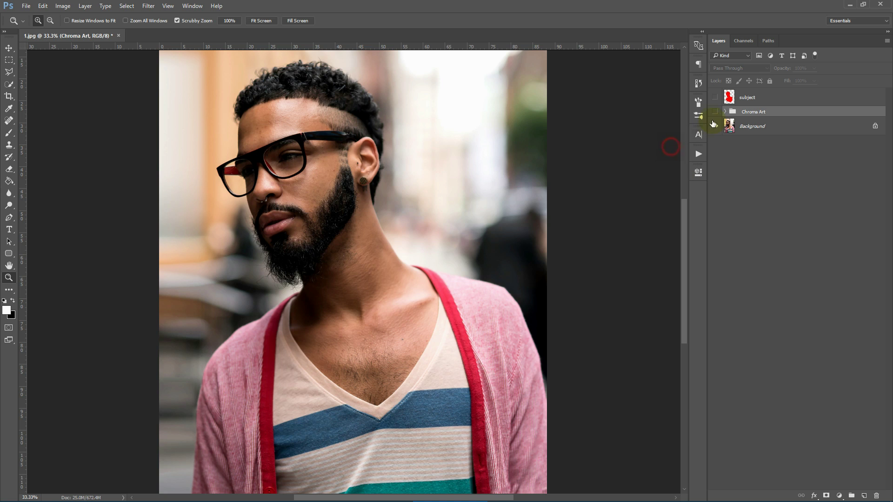
Make the Chroma Art group visible and expand it to list its subgroups.
left_click(715, 111)
left_click(725, 112)
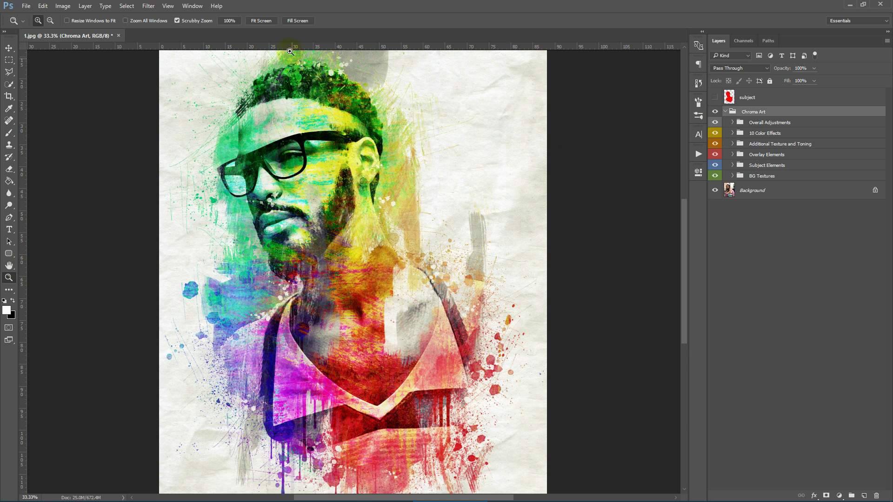